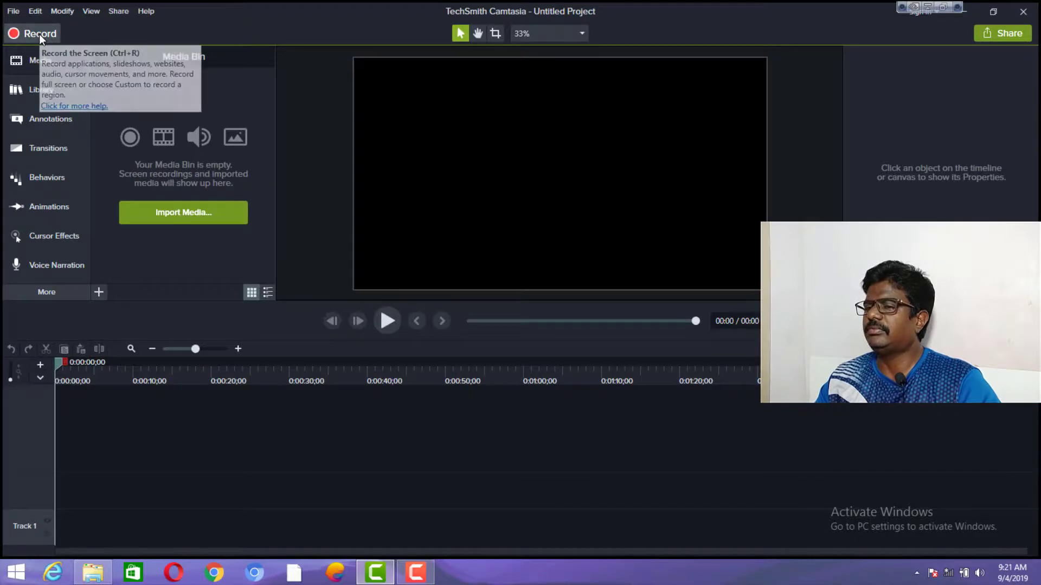
# Start a screen recording from the Camtasia editor and minimise the recorder window.
pyautogui.click(39, 34)
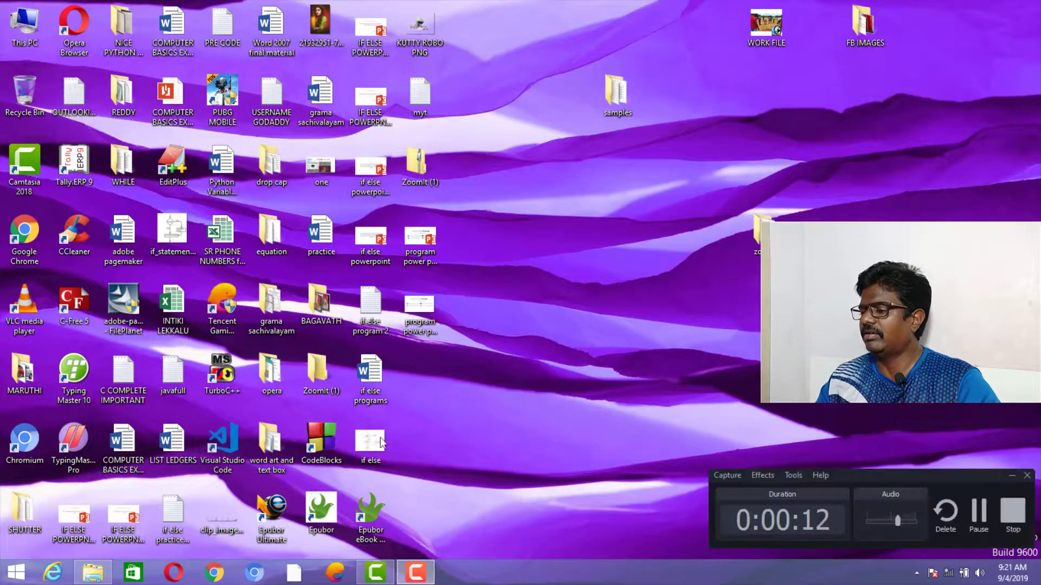
pyautogui.click(419, 503)
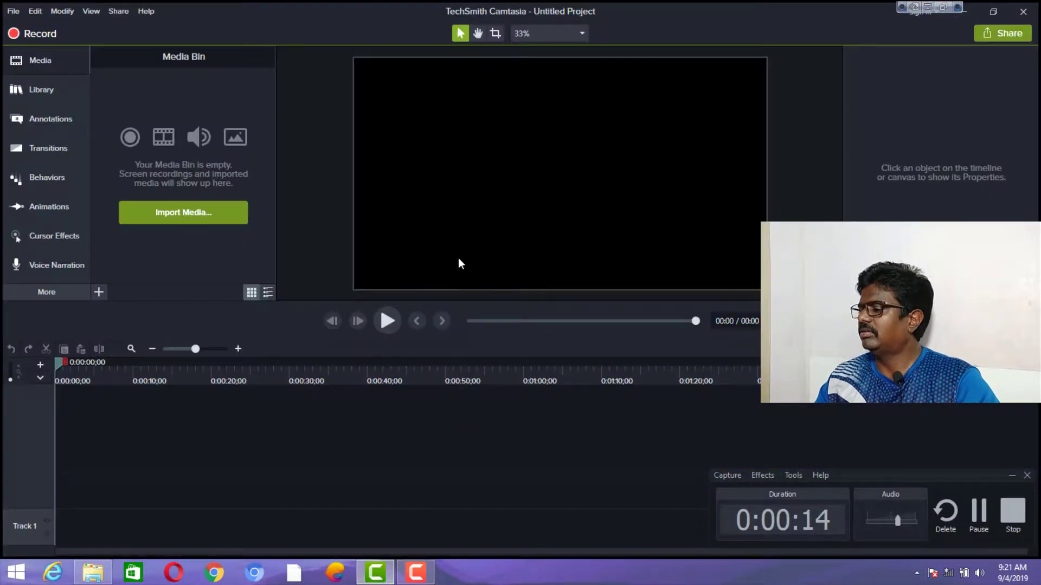
pyautogui.click(1013, 476)
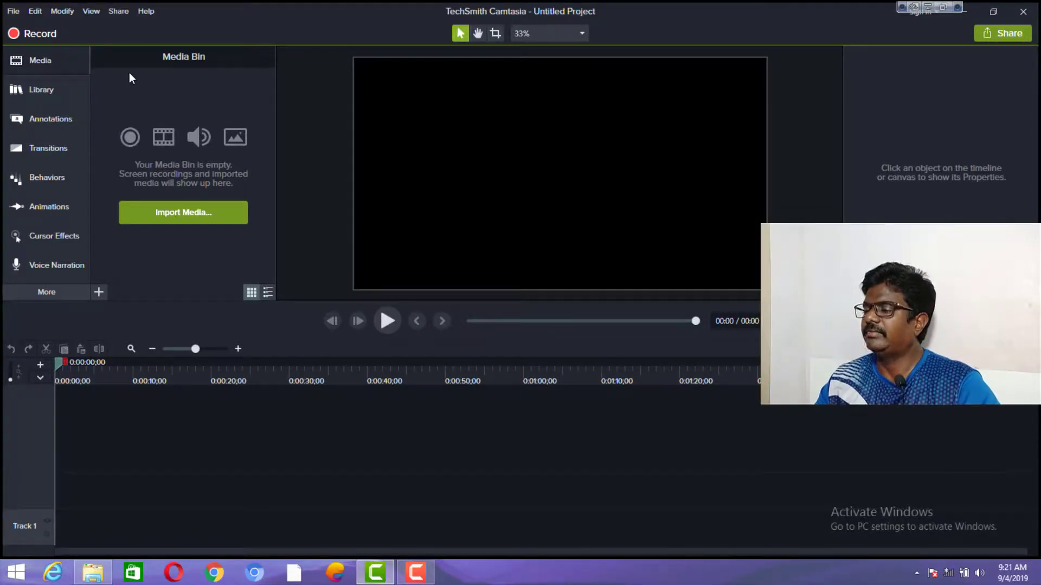
# Start another screen recording, bring up the recorder to check its running duration, and minimise it.
pyautogui.click(51, 35)
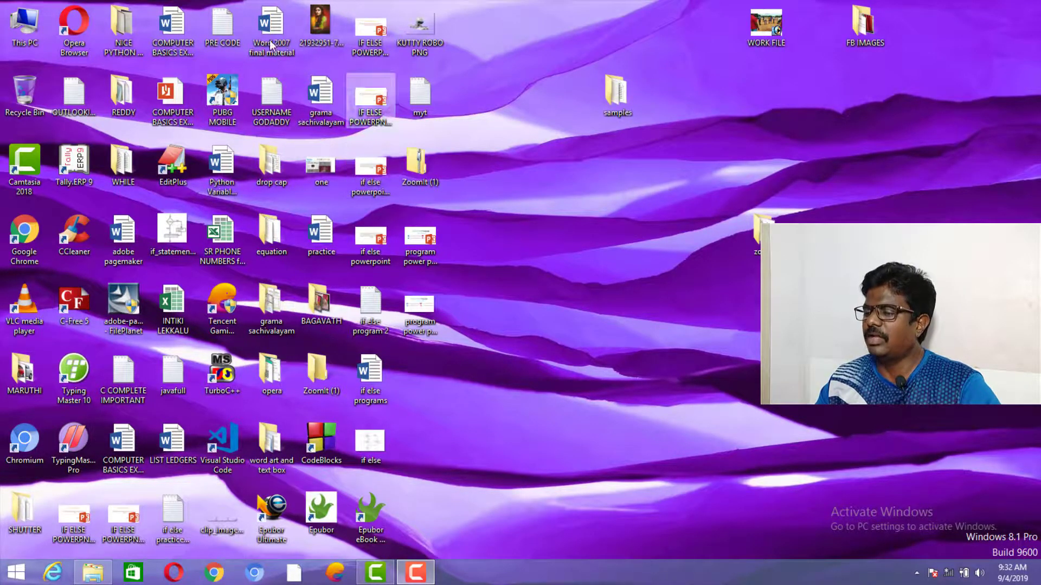
pyautogui.click(425, 575)
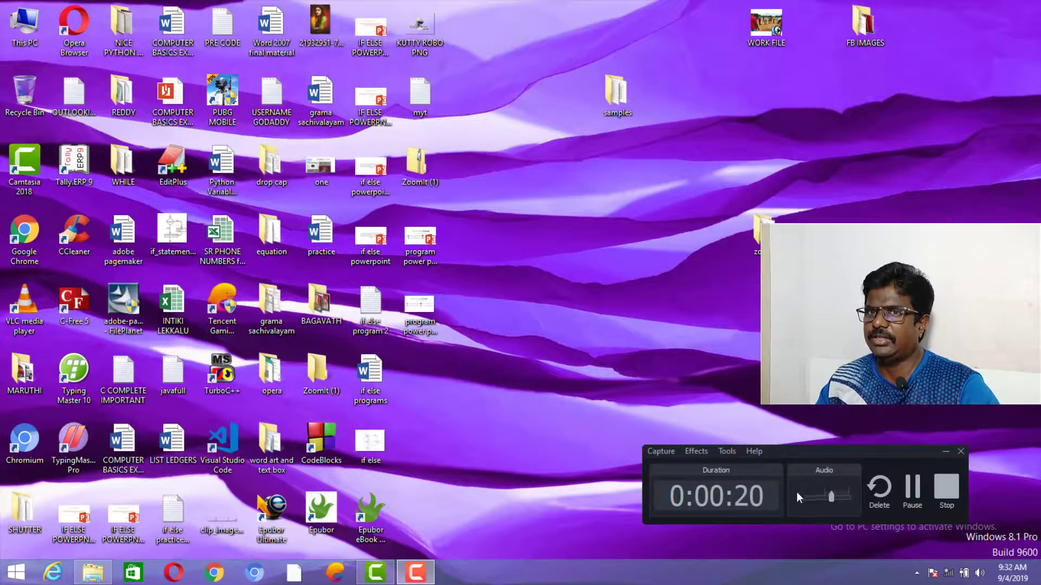
pyautogui.click(944, 453)
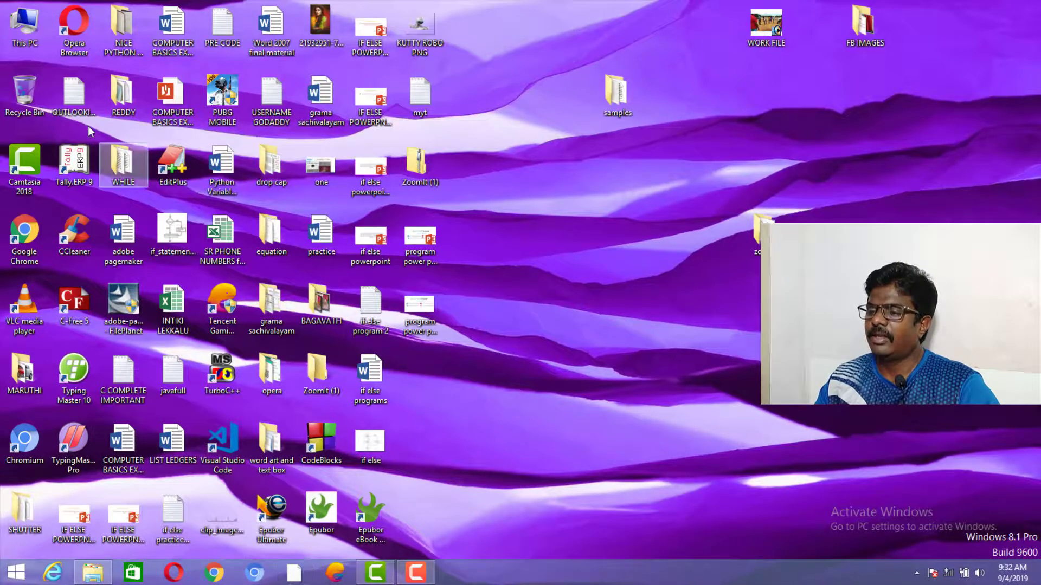
# Open This PC from the desktop and maximise its window.
pyautogui.click(24, 165)
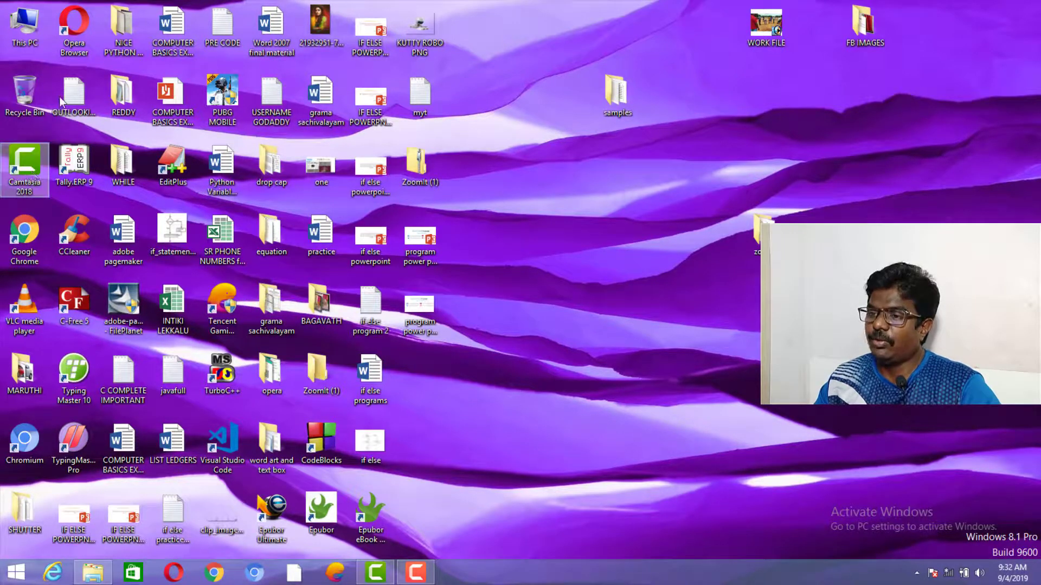
pyautogui.click(34, 32)
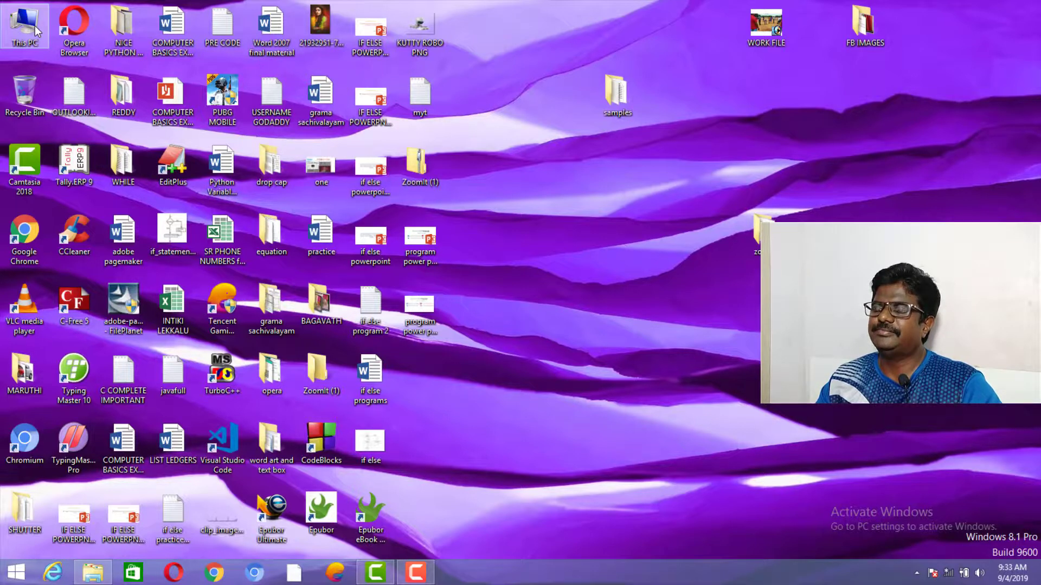
pyautogui.doubleClick(36, 30)
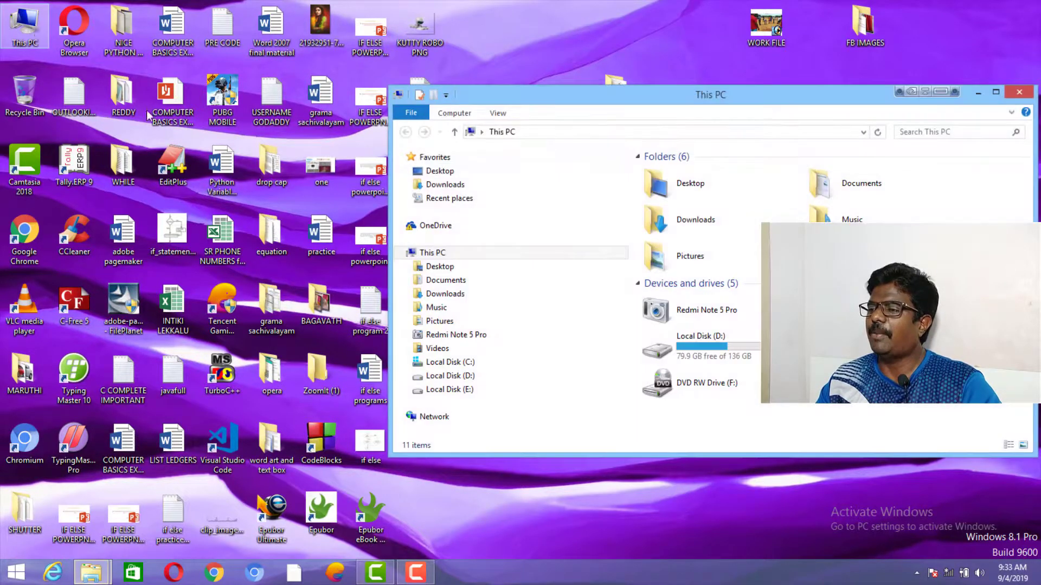
pyautogui.doubleClick(795, 100)
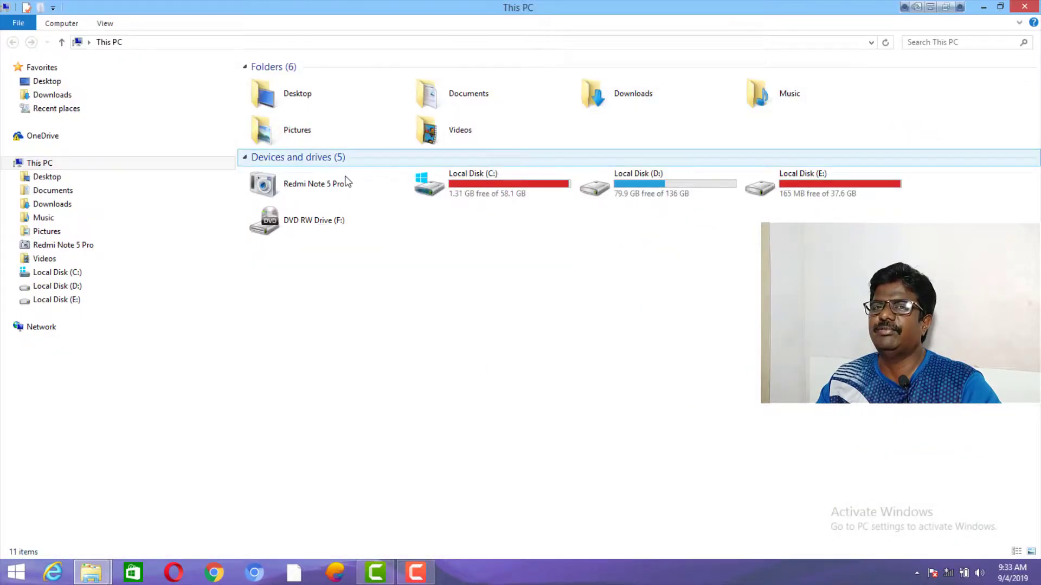
# Browse the Redmi Note 5 Pro's internal shared storage to the OpenCamera folder inside DCIM, checking the Camera folder first.
pyautogui.doubleClick(318, 193)
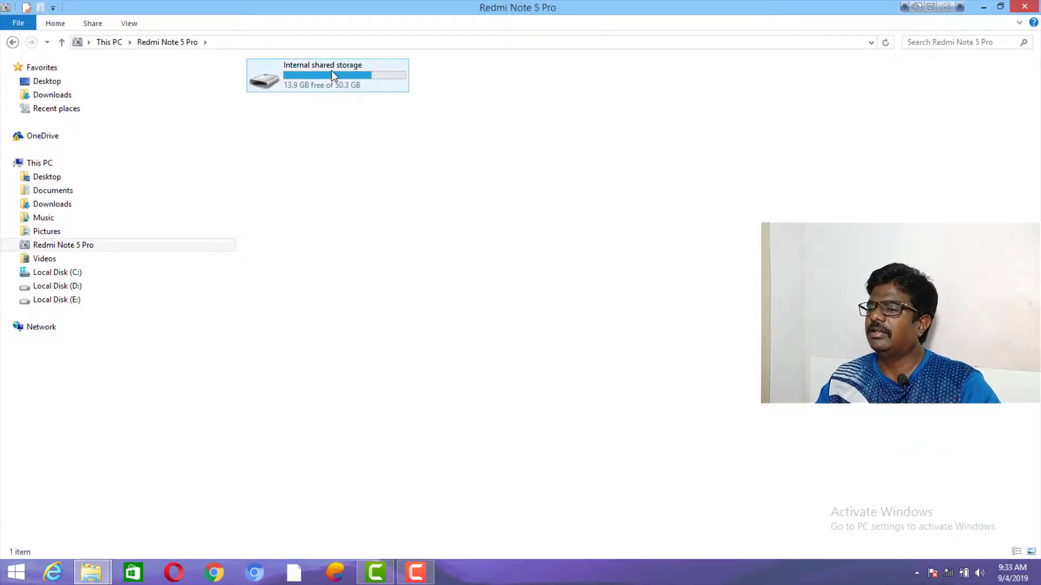
pyautogui.doubleClick(331, 72)
pyautogui.doubleClick(327, 84)
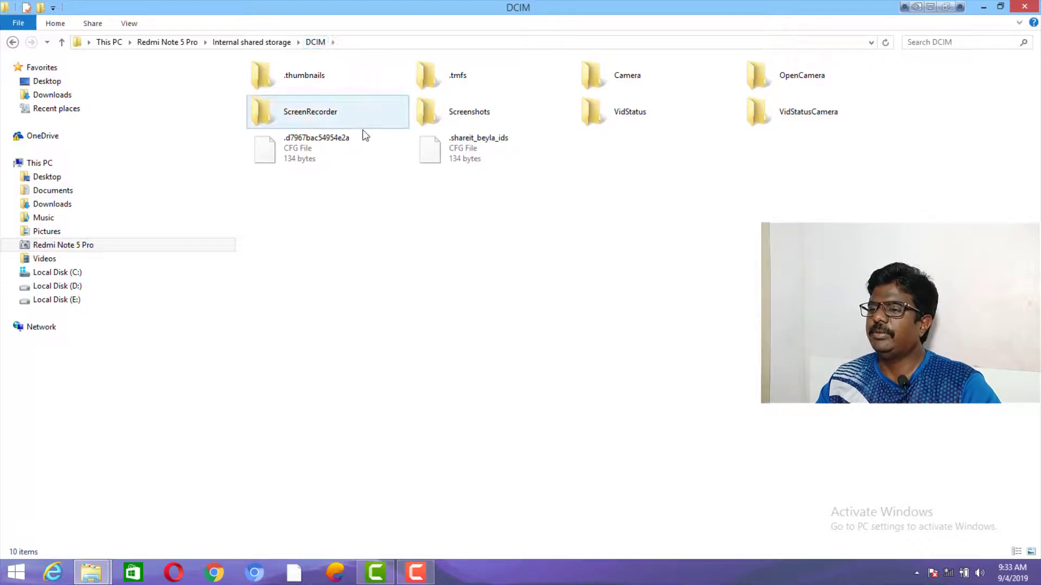
pyautogui.doubleClick(591, 87)
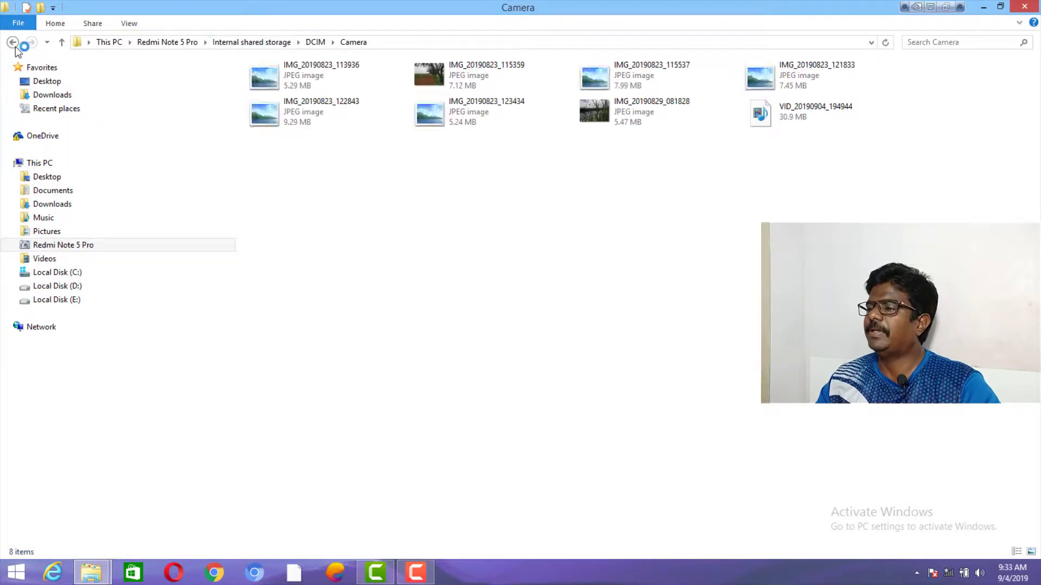
pyautogui.click(63, 43)
pyautogui.doubleClick(782, 81)
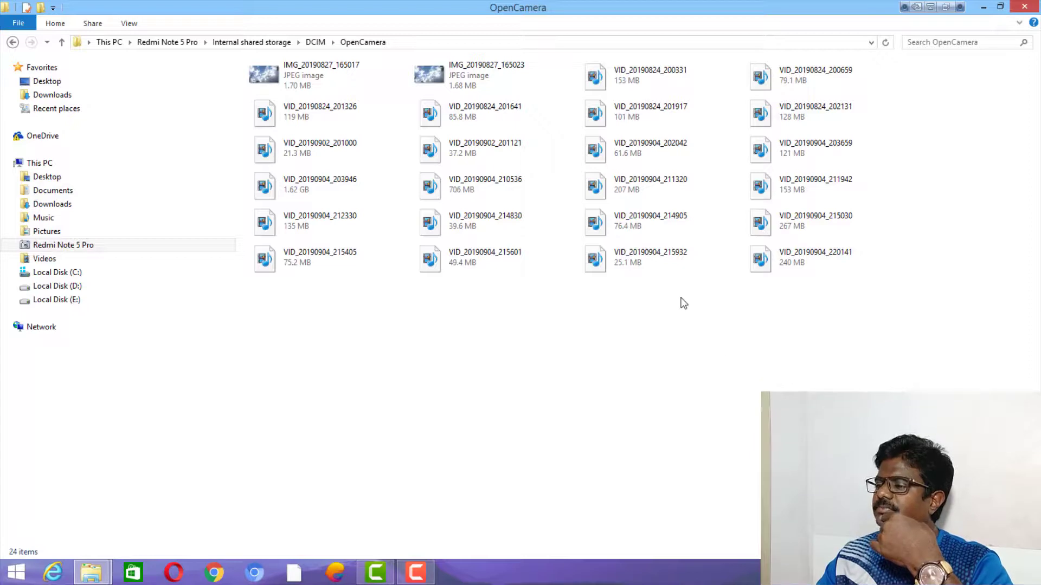
# Copy the phone videos from VID_20190902_201000 through VID_20190904_220141 and minimise the folder window.
pyautogui.moveTo(850, 377); pyautogui.dragTo(249, 149)
pyautogui.rightClick(308, 180)
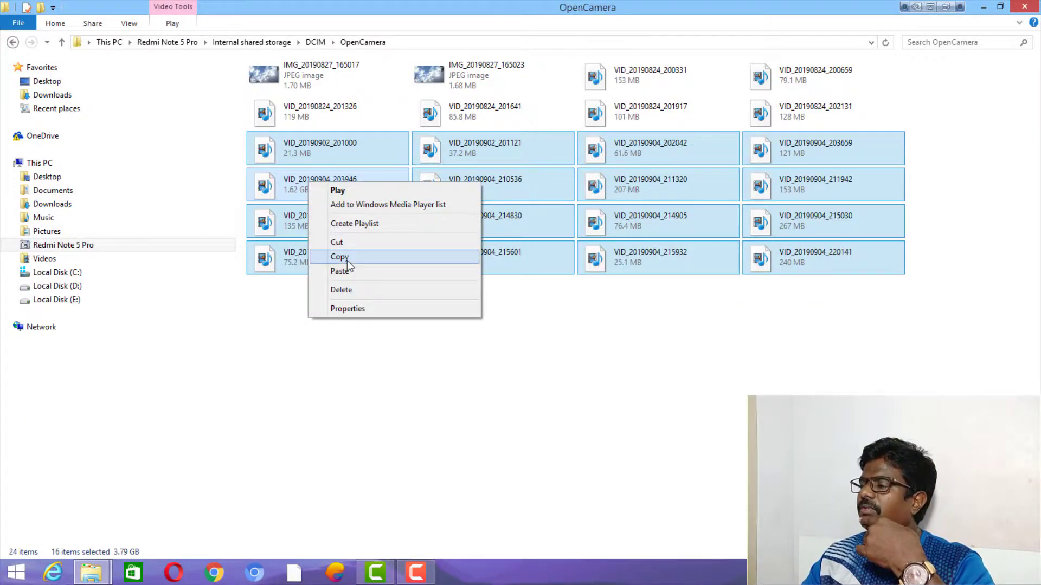
pyautogui.click(348, 260)
pyautogui.click(983, 6)
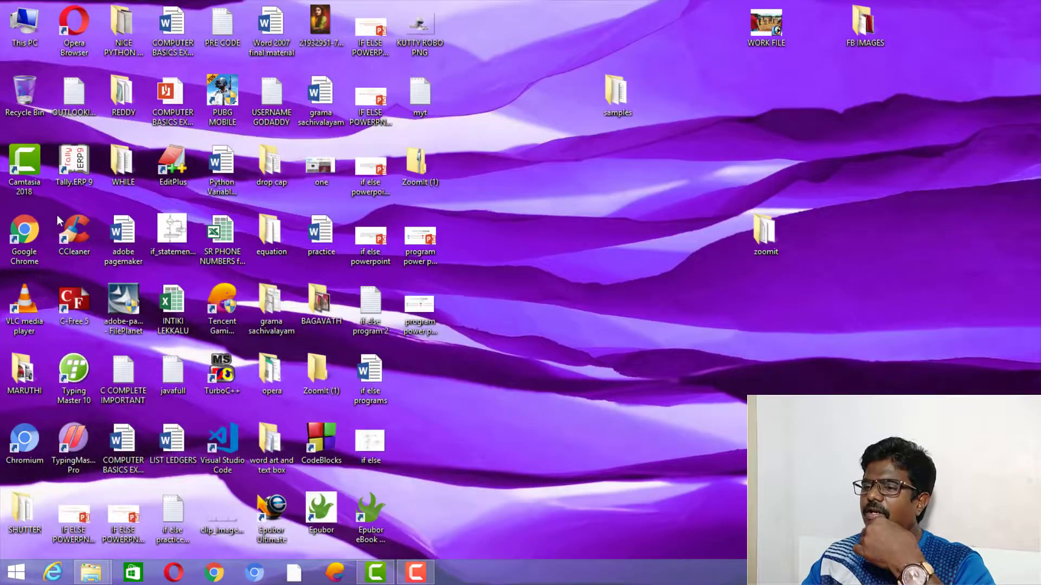
# Open This PC in a new maximised window and go to Local Disk (D:).
pyautogui.doubleClick(37, 29)
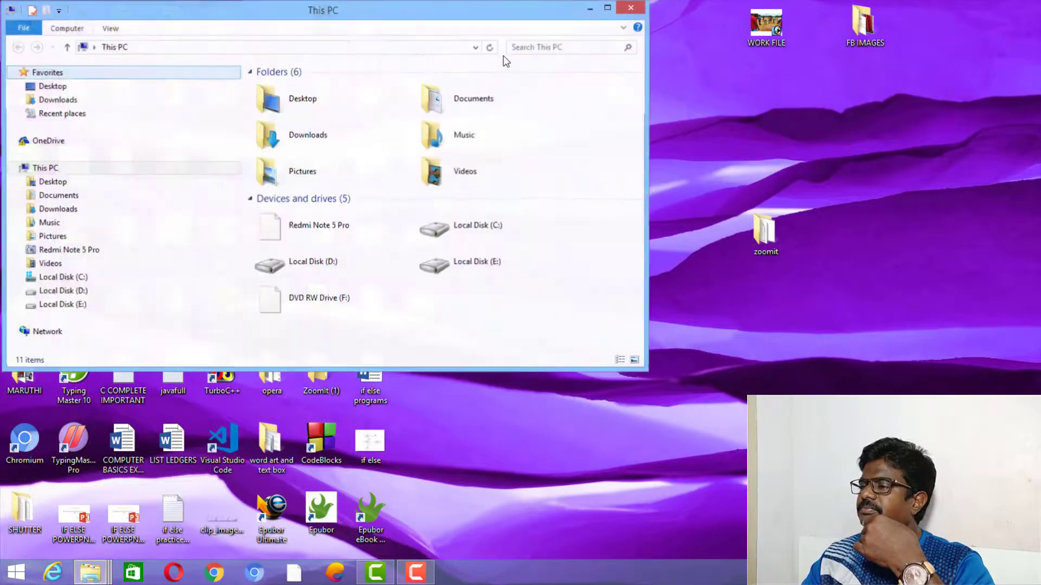
pyautogui.click(607, 7)
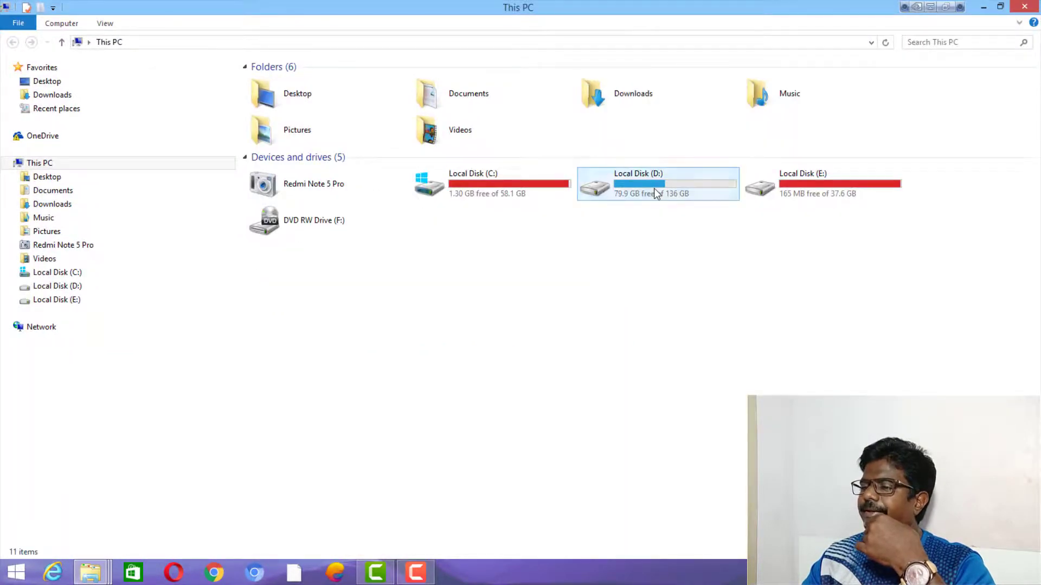
pyautogui.doubleClick(654, 188)
# Create a new folder named CAMTASIA TUT on Local Disk (D:).
pyautogui.rightClick(347, 357)
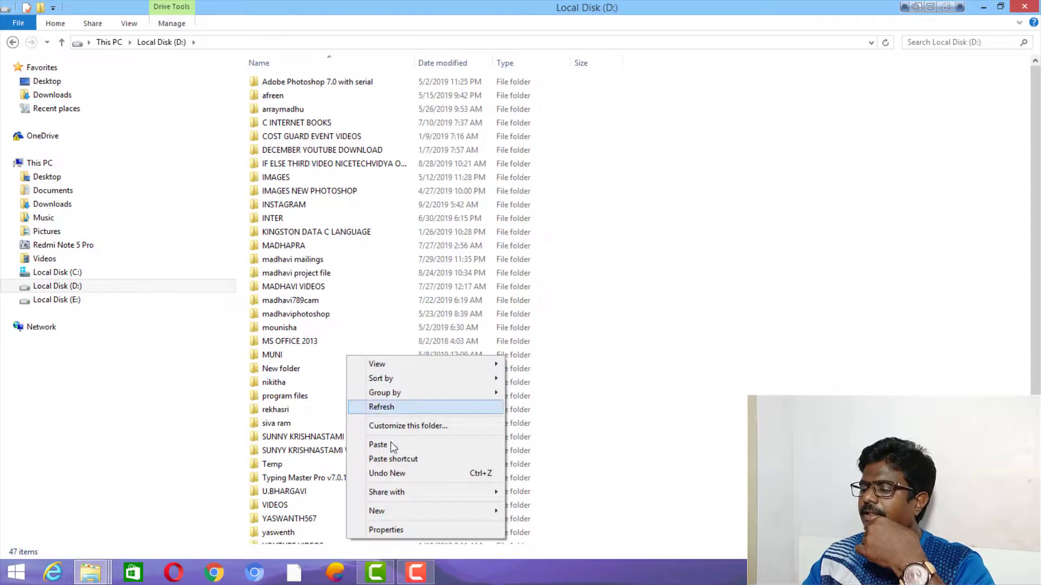
pyautogui.moveTo(397, 517)
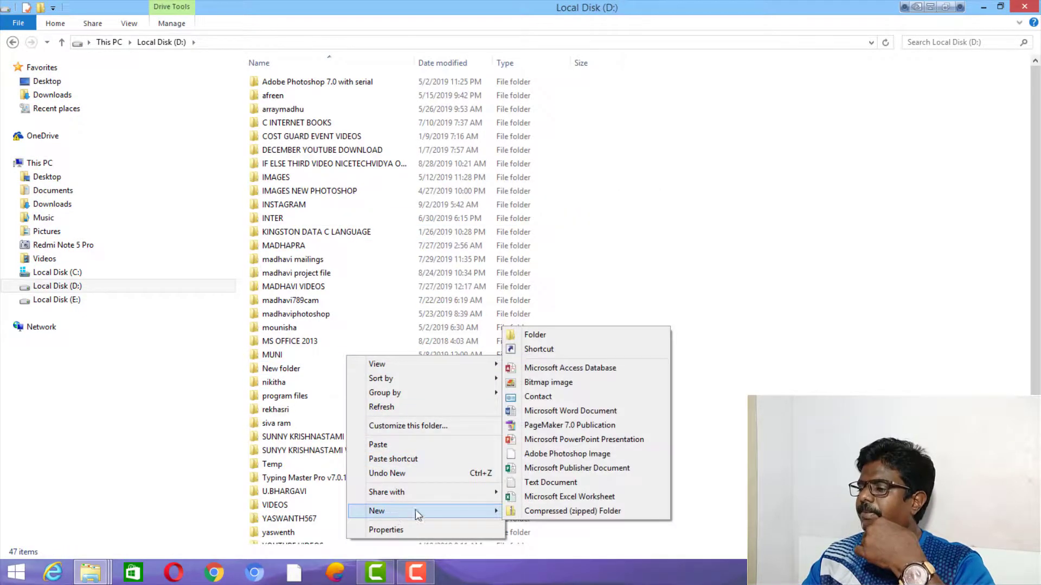
pyautogui.click(545, 341)
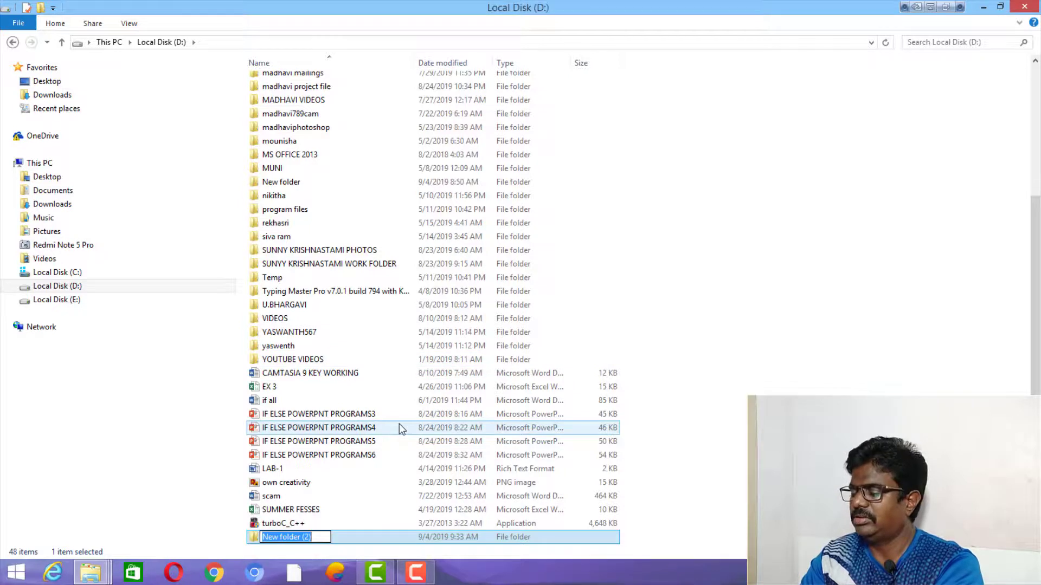
pyautogui.write('CA')
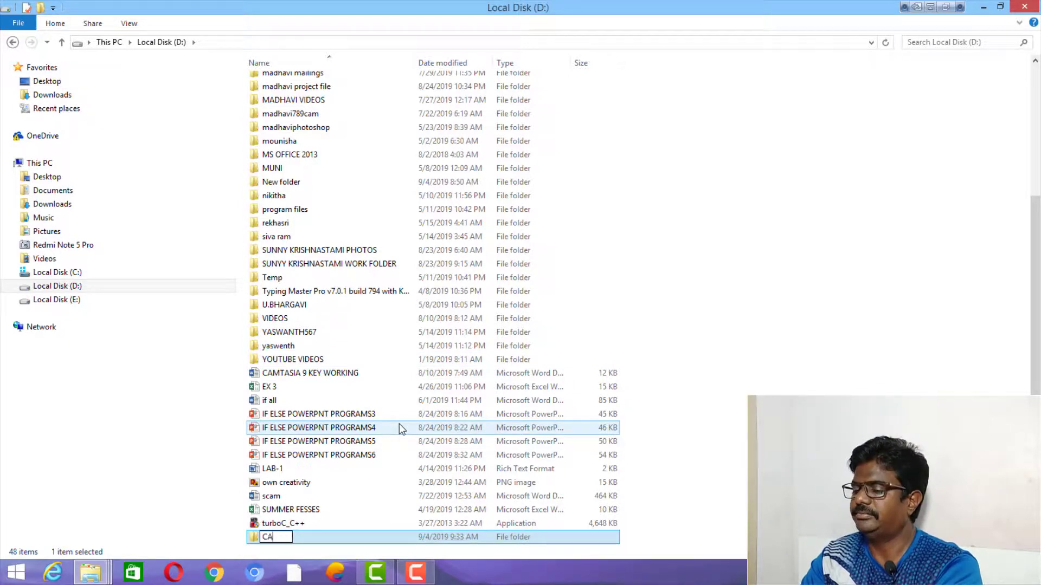
pyautogui.write('MTA')
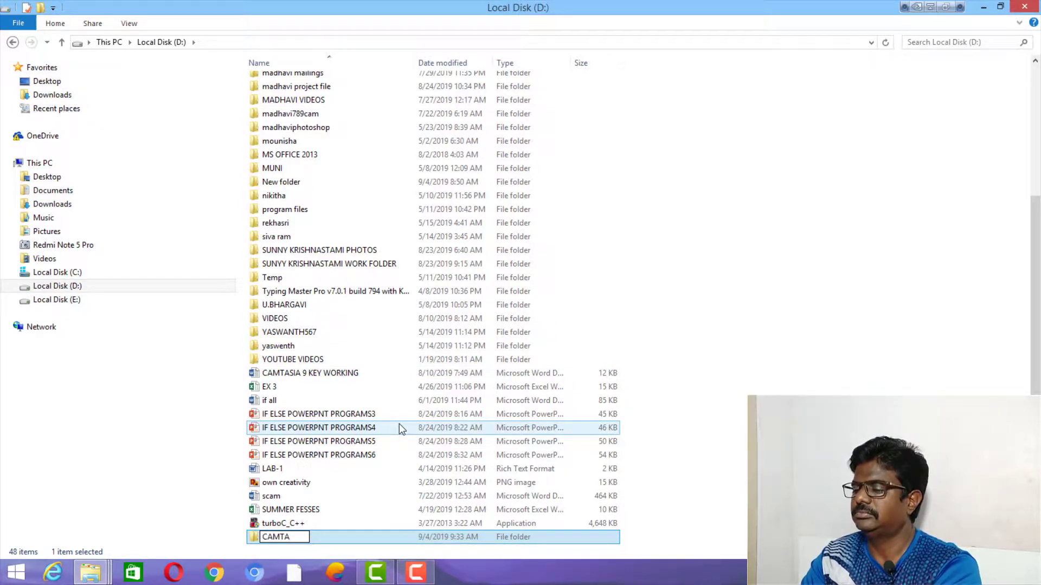
pyautogui.write('SIA ')
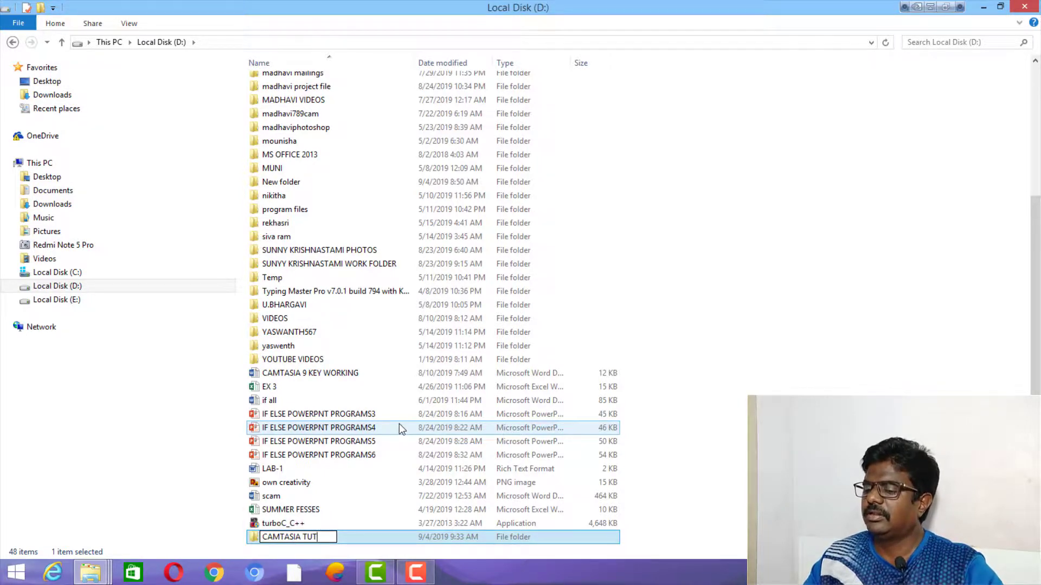
pyautogui.write('TUT')
# Paste the copied phone videos into the CAMTASIA TUT folder.
pyautogui.doubleClick(259, 541)
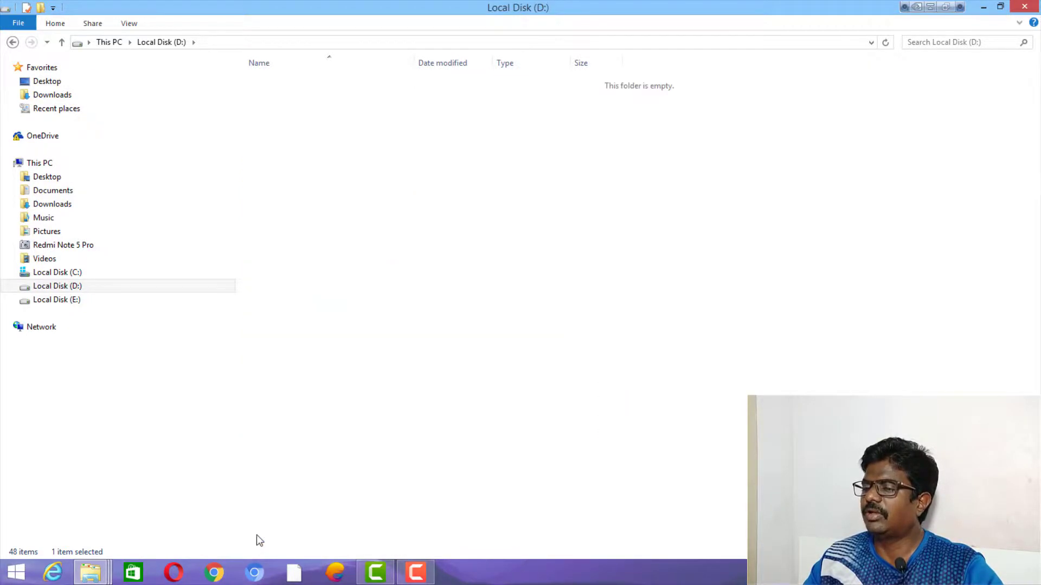
pyautogui.rightClick(379, 177)
pyautogui.click(413, 262)
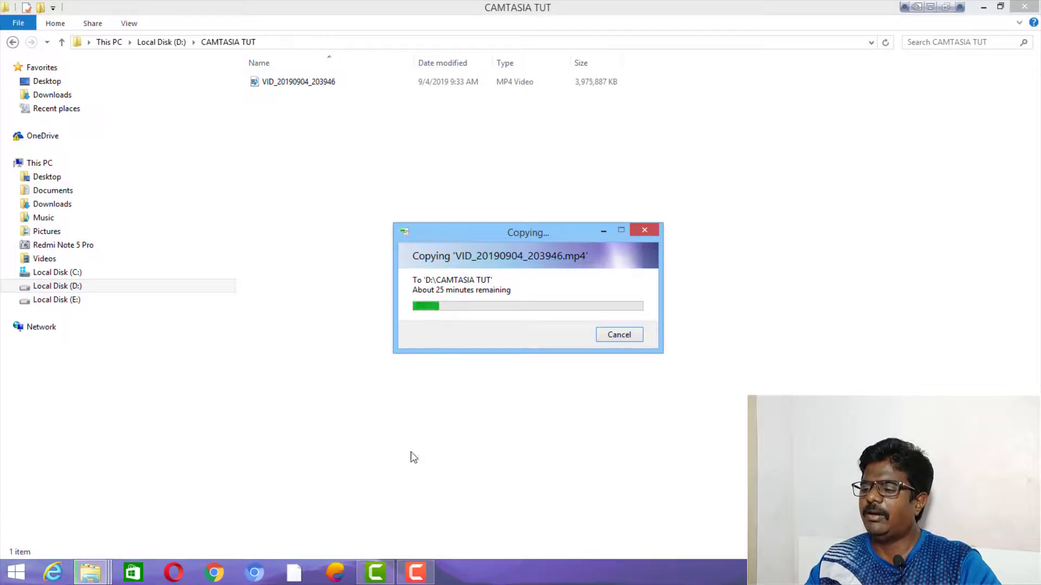
# Check the recorder's duration and the Camtasia media bin while the files copy, and minimise the editor.
pyautogui.click(418, 579)
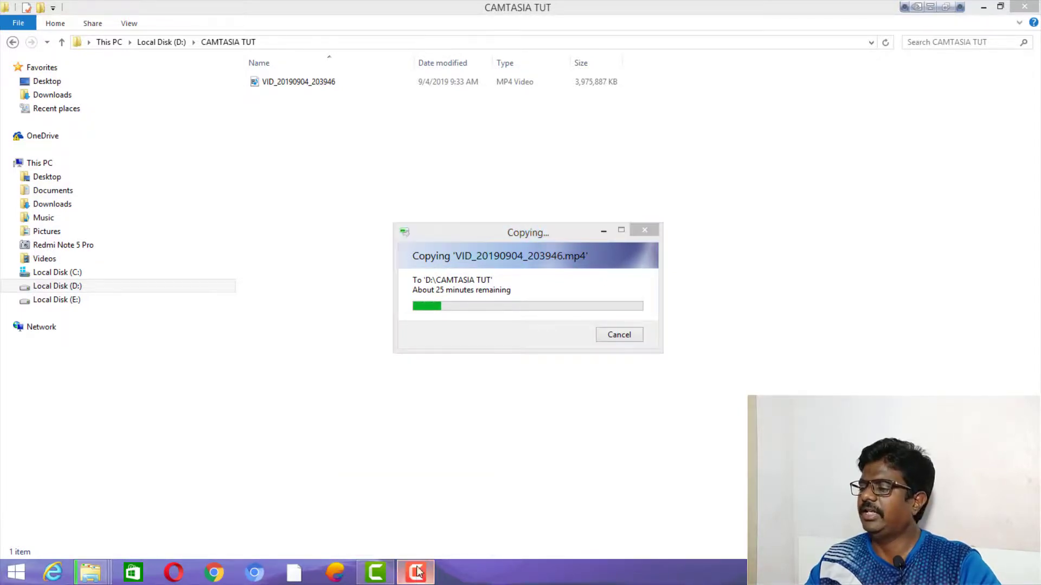
pyautogui.click(417, 576)
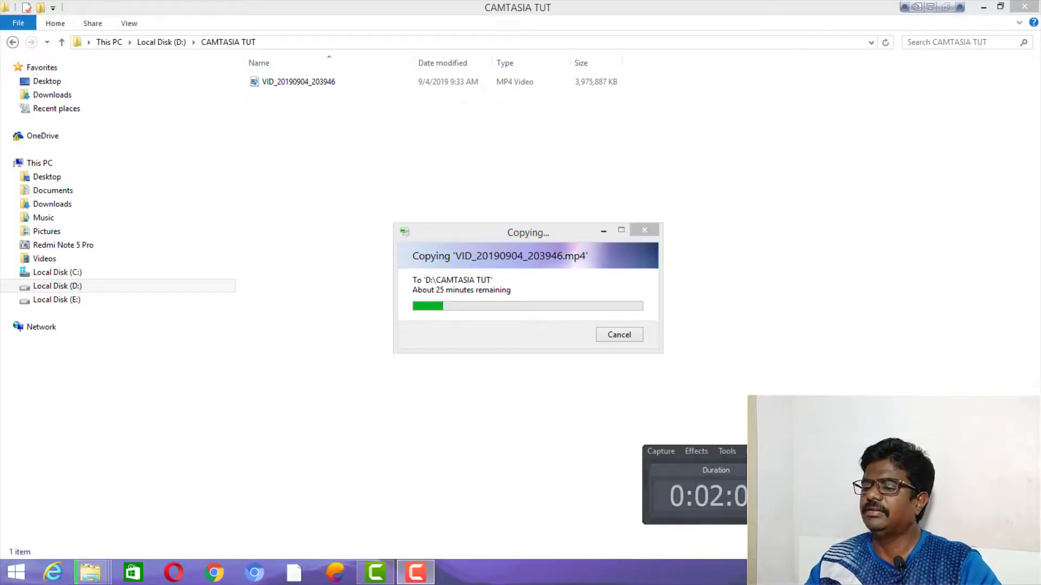
pyautogui.moveTo(374, 575)
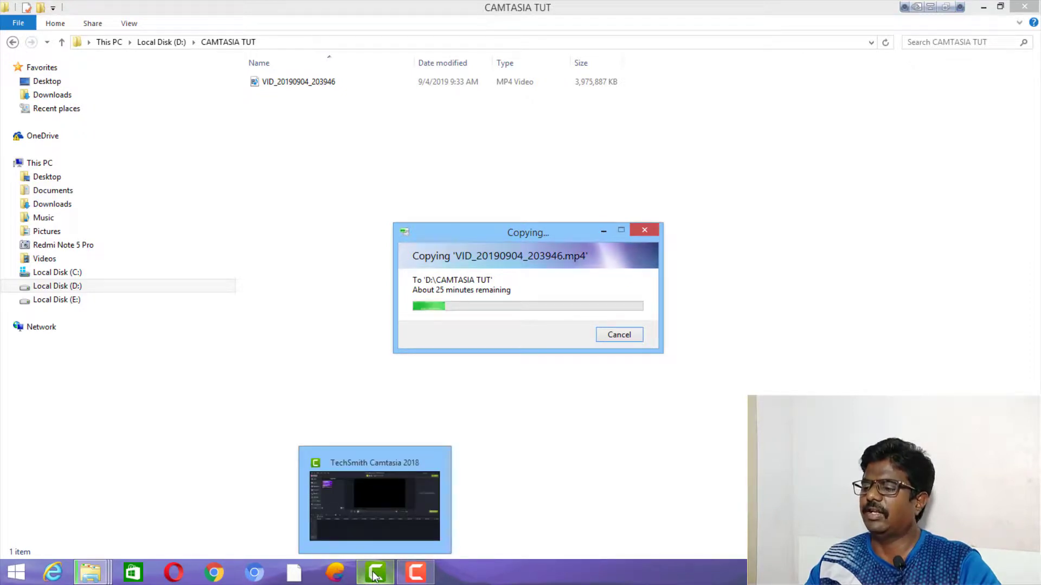
pyautogui.click(398, 492)
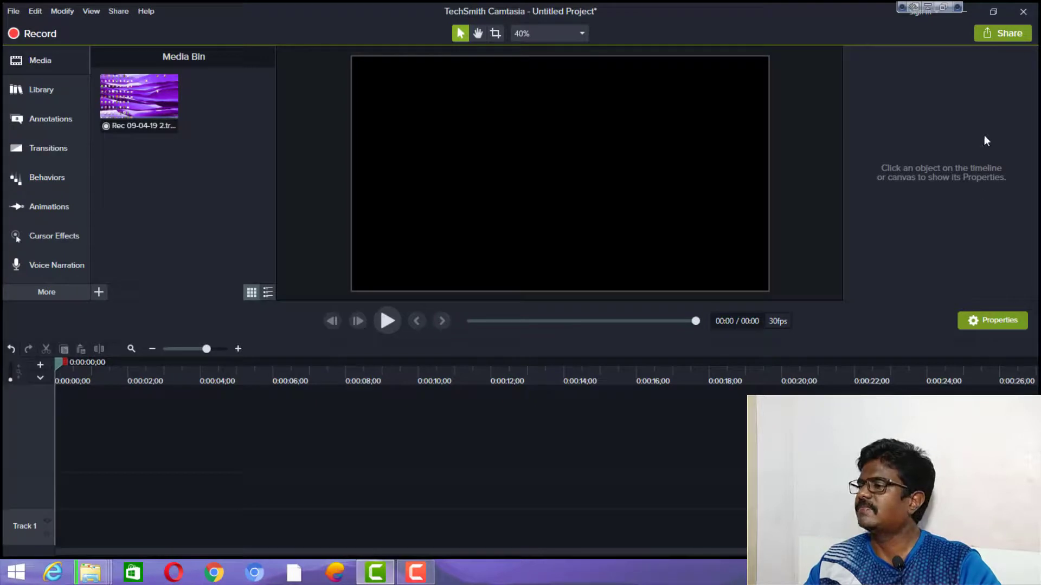
pyautogui.click(970, 10)
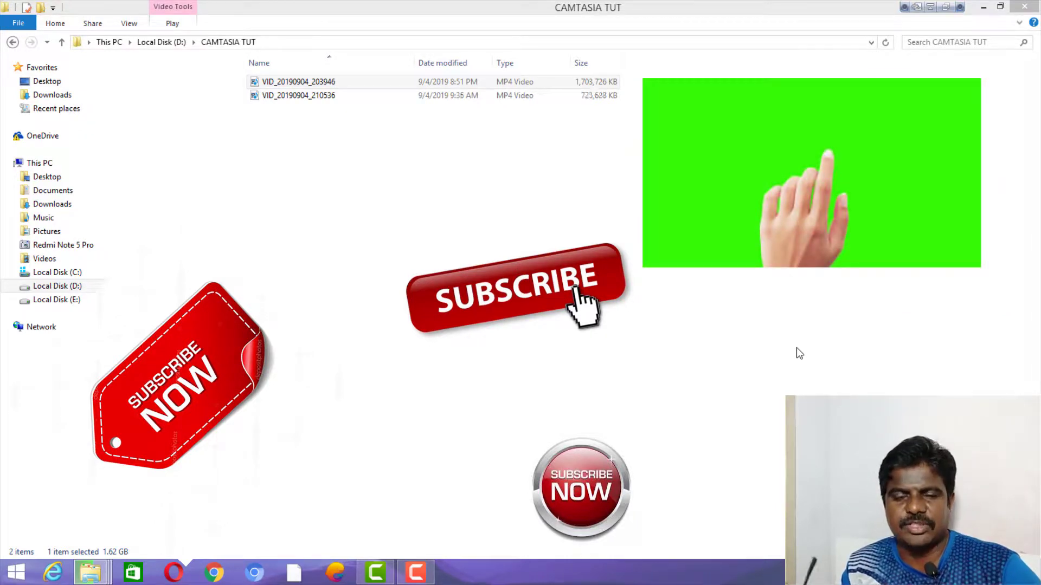
# Clear the file selection in the CAMTASIA TUT folder and play VID_20190904_203659 to review it.
pyautogui.hotkey('ctrl', 'a')
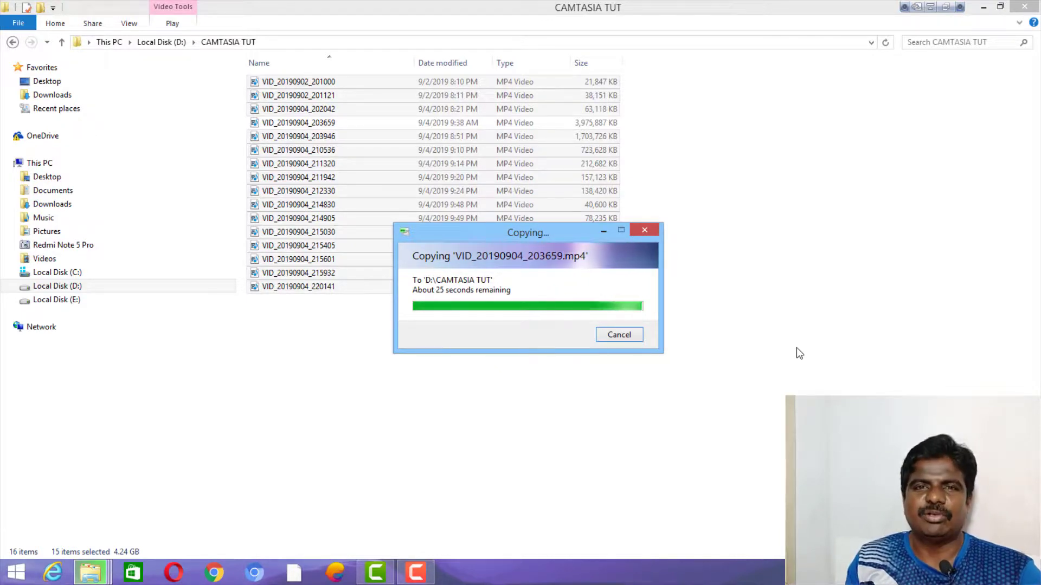
pyautogui.click(800, 203)
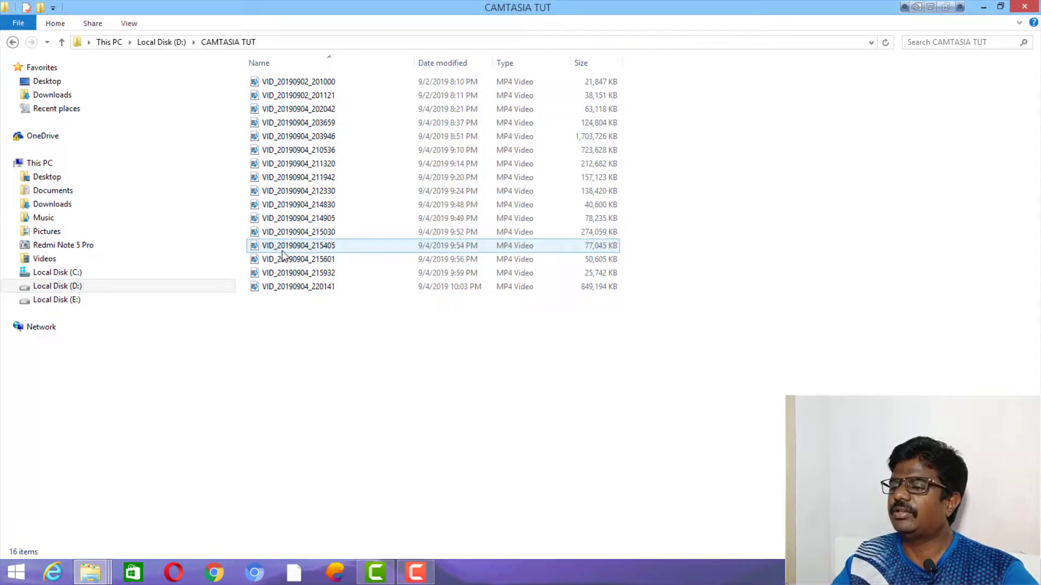
pyautogui.click(298, 191)
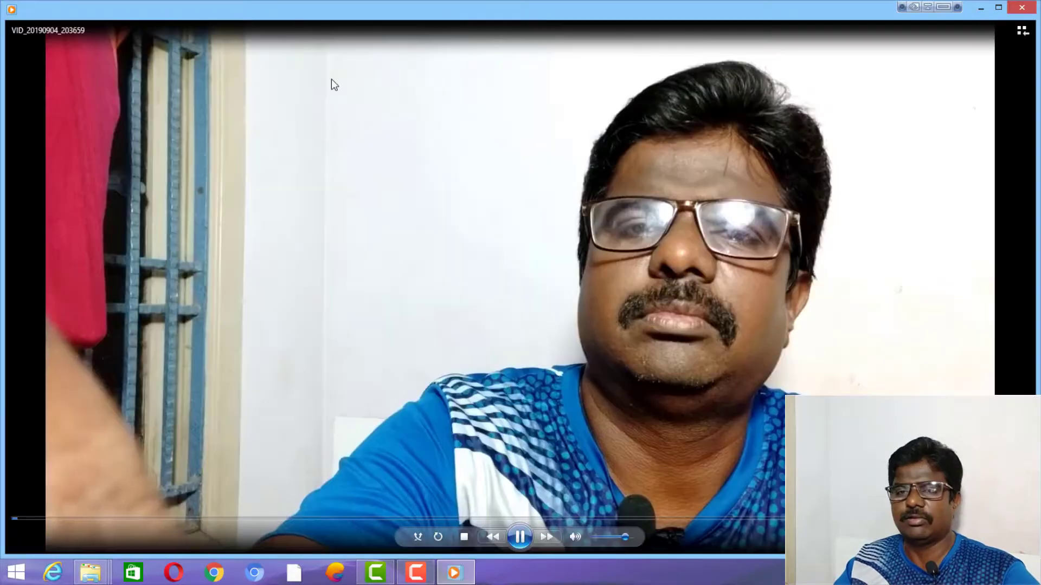
pyautogui.doubleClick(328, 84)
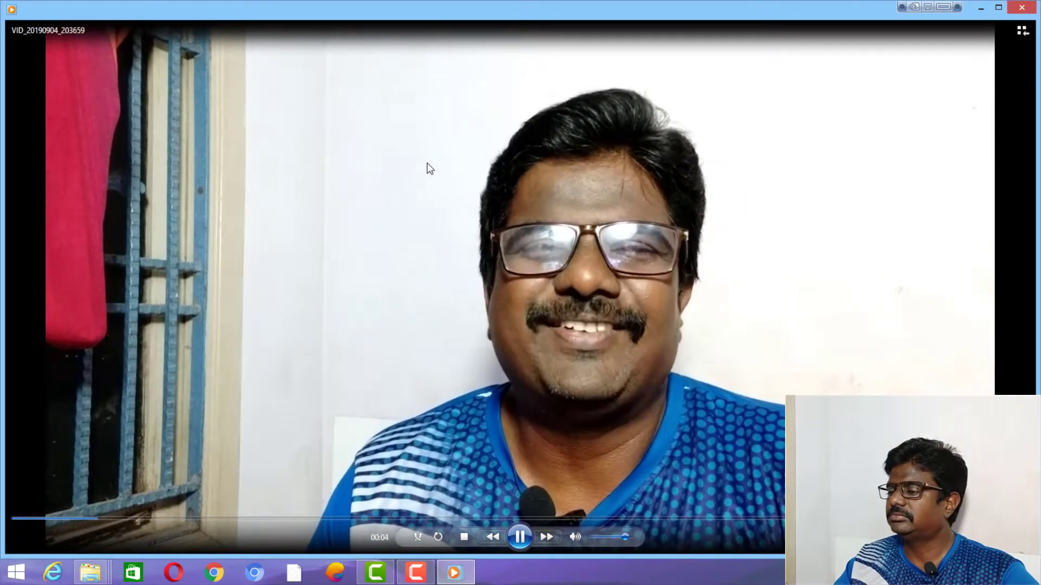
# Close the video being played and play VID_20190904_210536 from the CAMTASIA TUT folder to review it.
pyautogui.press('pagedown')
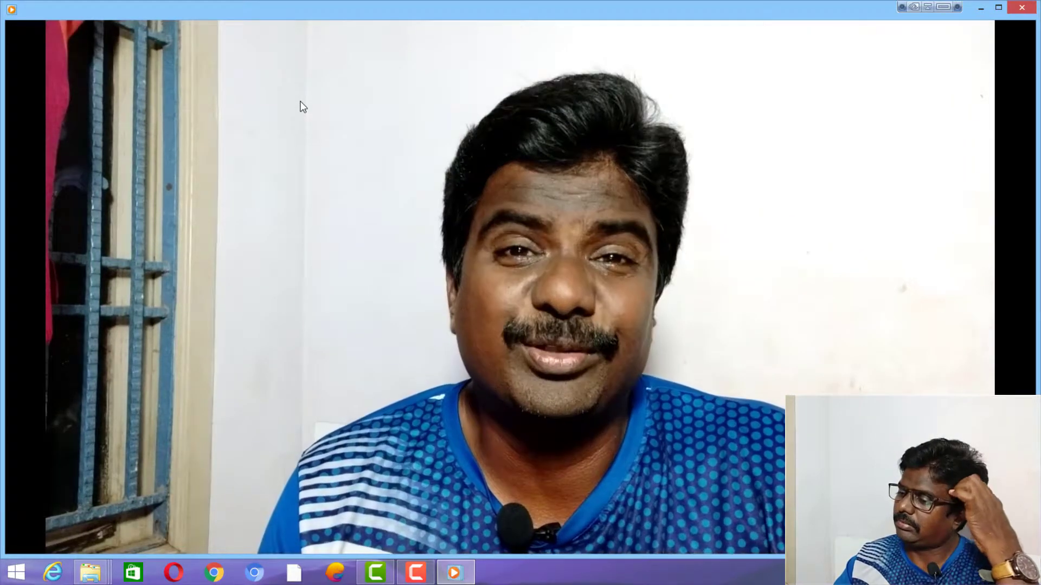
pyautogui.hotkey('alt', 'F4')
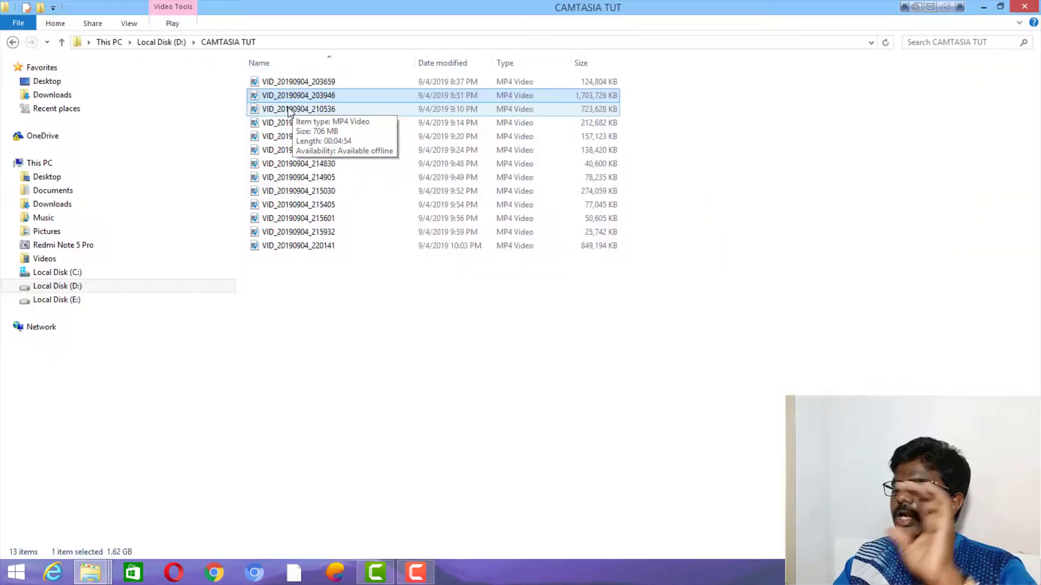
pyautogui.click(288, 110)
pyautogui.doubleClick(287, 110)
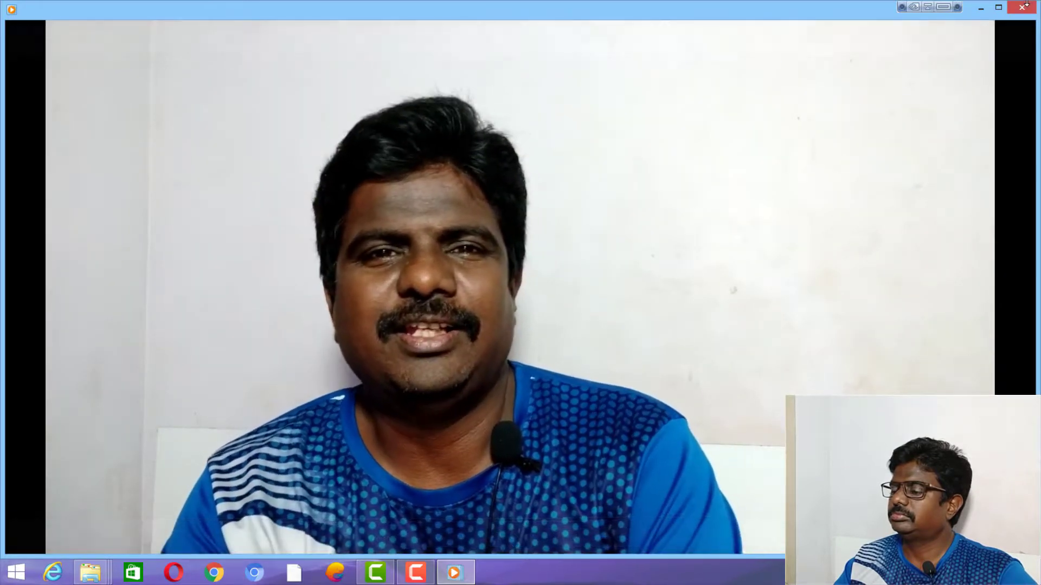
pyautogui.moveTo(1024, 4)
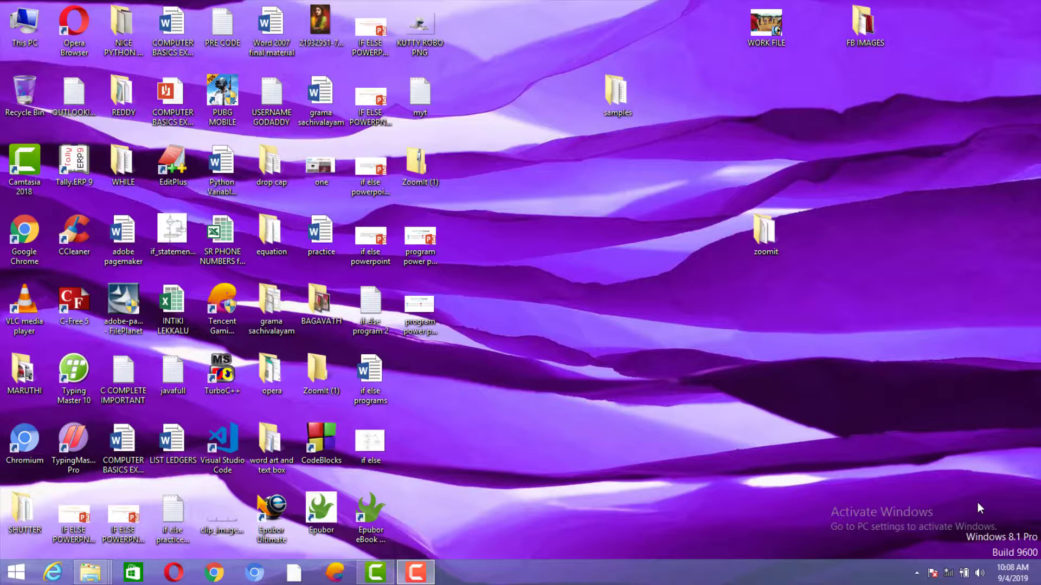
# Close the open CAMTASIA TUT TWO project, relaunch Camtasia 2018 and start a new project.
pyautogui.doubleClick(35, 167)
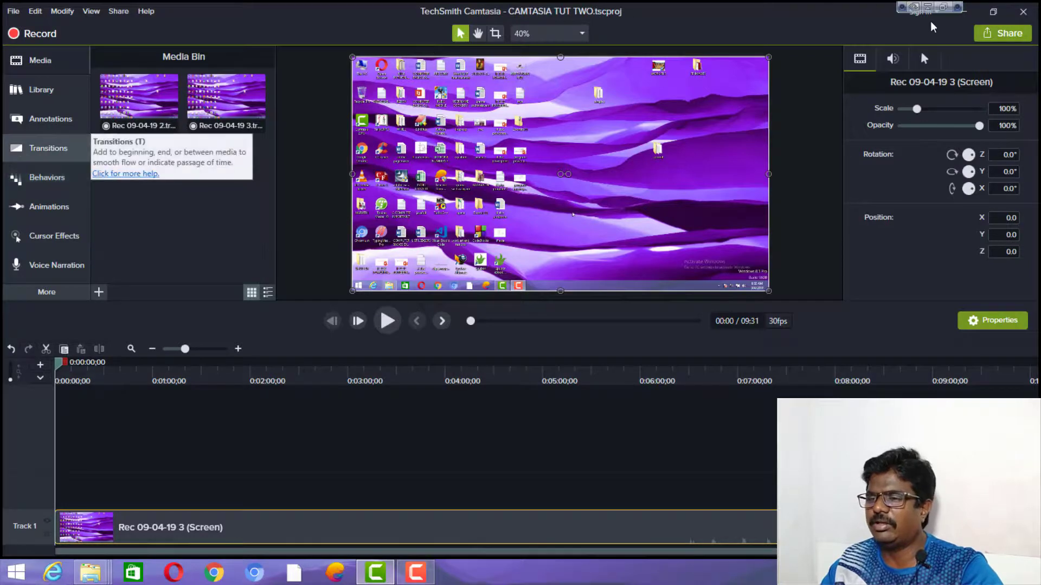
pyautogui.click(1024, 11)
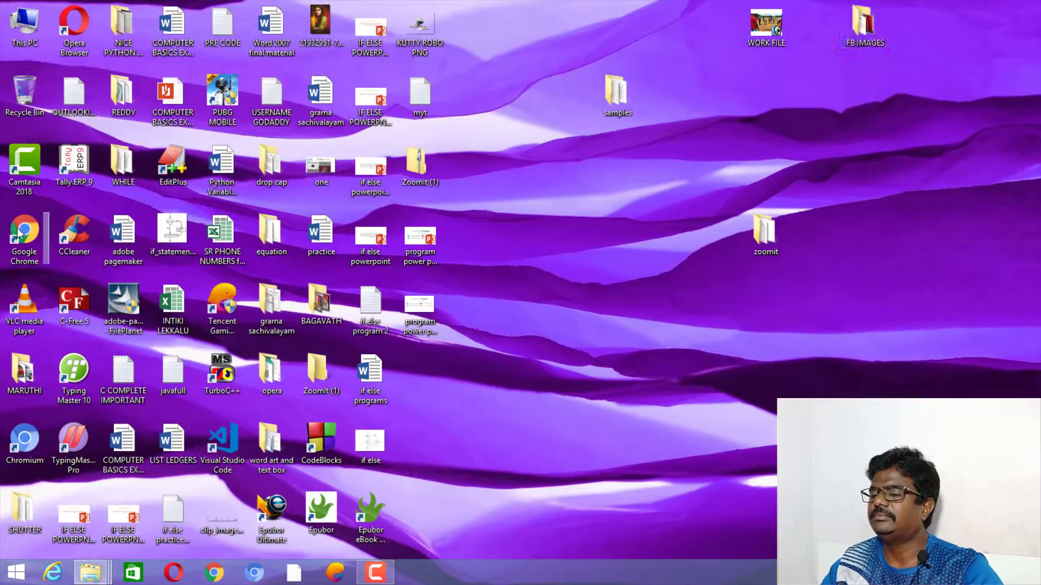
pyautogui.doubleClick(27, 173)
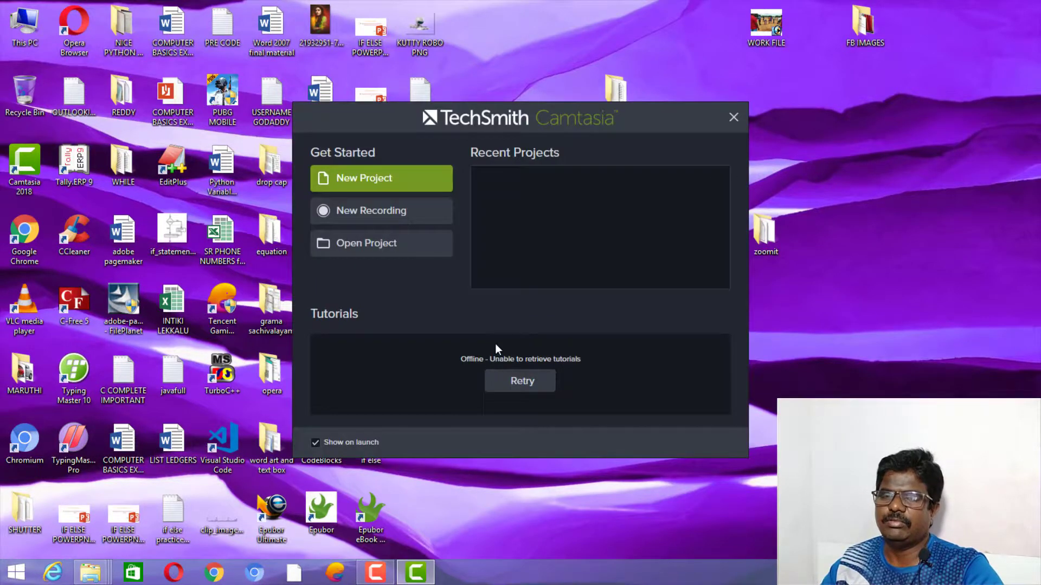
pyautogui.click(403, 177)
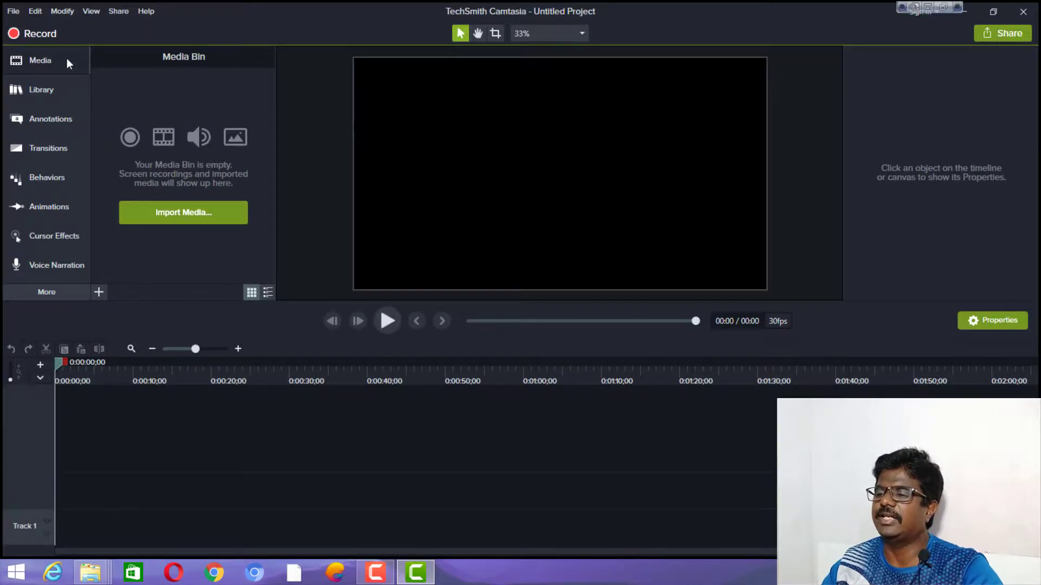
# Import the KBC FAKE CAL video from the CAMTASIA TUT folder on Local Disk (D:) into the media bin.
pyautogui.click(99, 293)
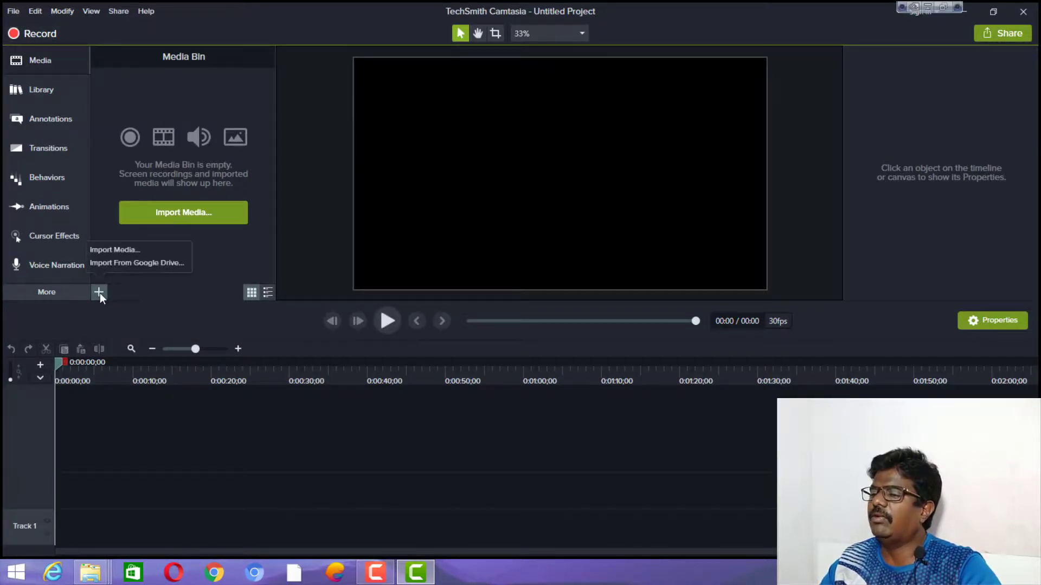
pyautogui.click(113, 250)
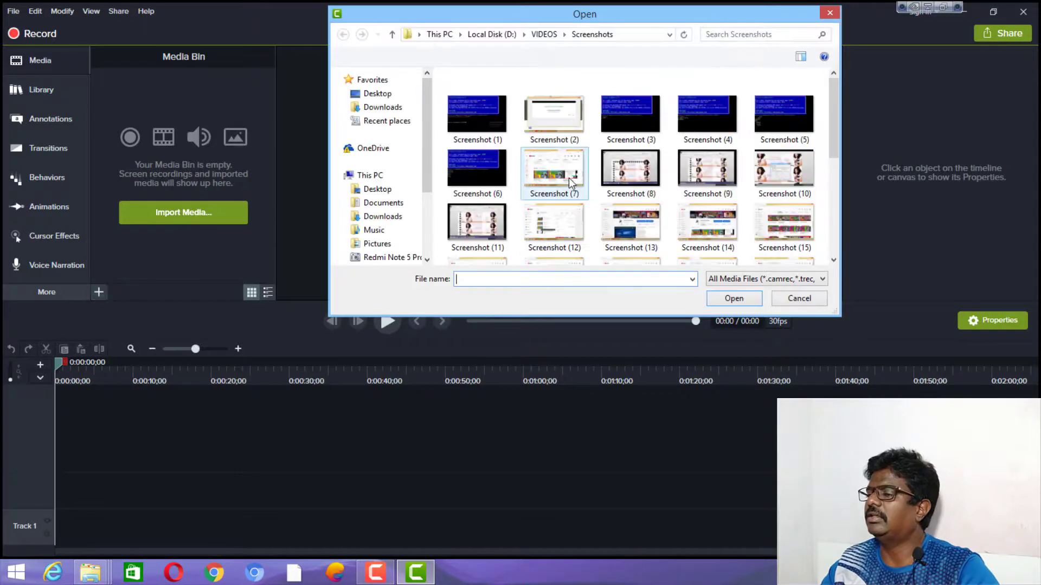
pyautogui.moveTo(426, 153); pyautogui.dragTo(422, 214)
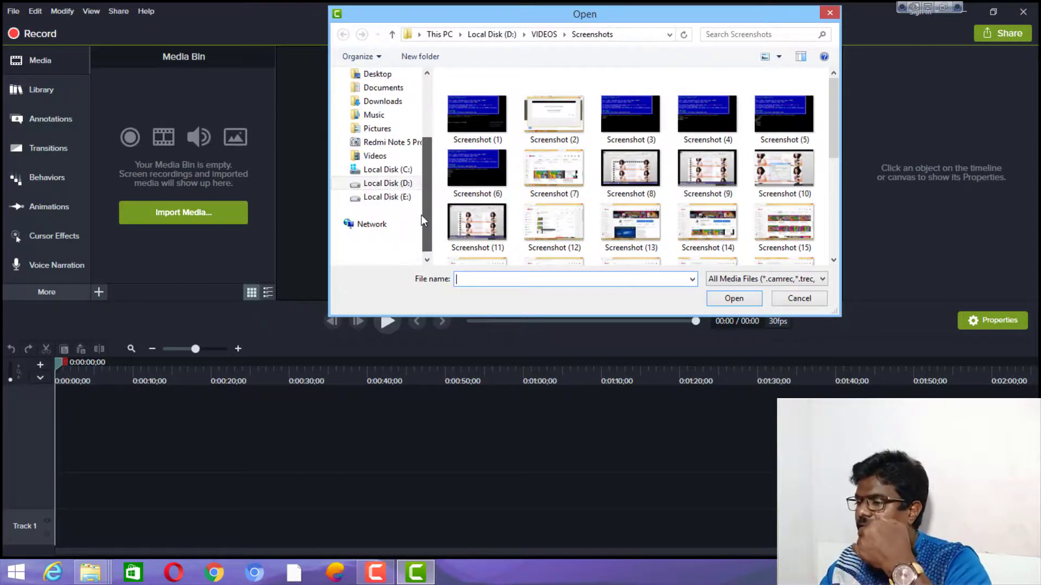
pyautogui.click(383, 188)
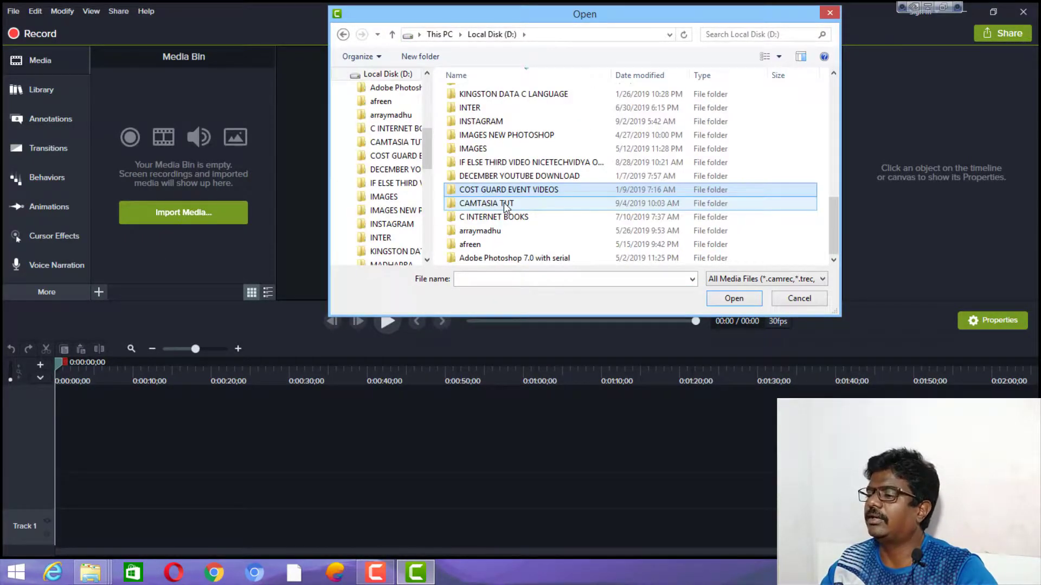
pyautogui.click(506, 207)
pyautogui.doubleClick(506, 206)
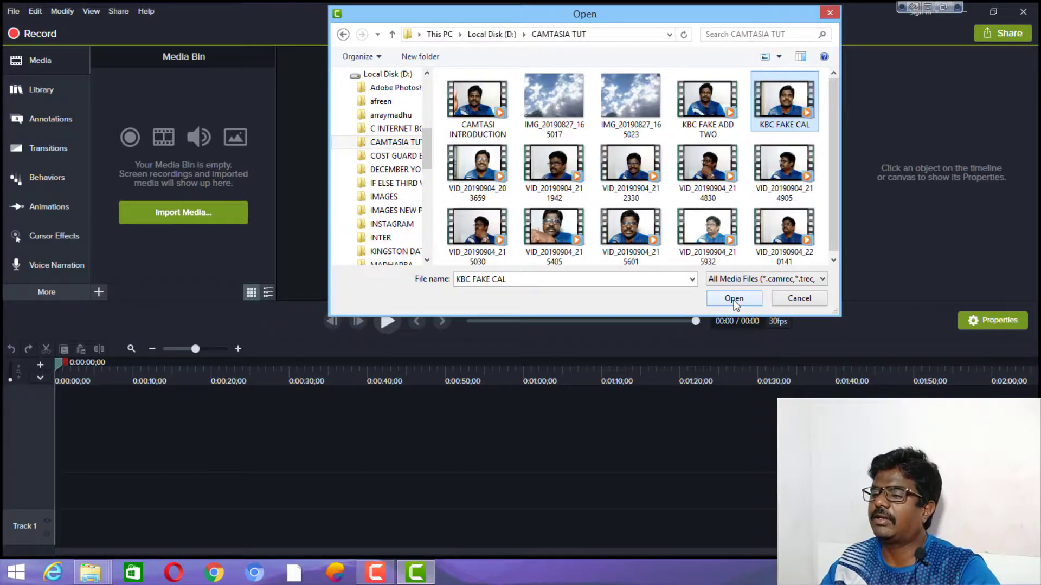
pyautogui.click(734, 299)
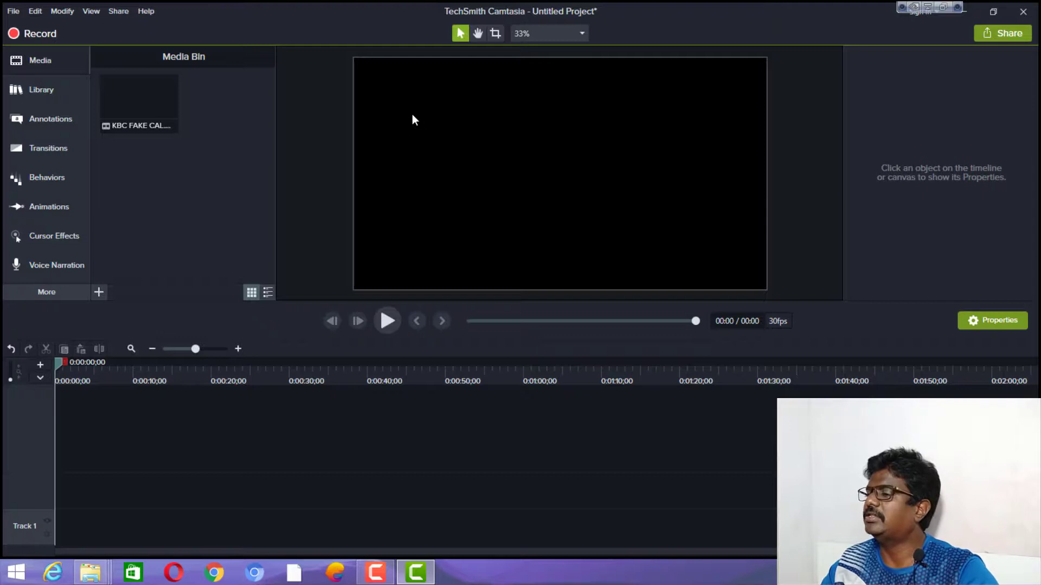
# Import the KBC FAKE ADD TWO video from the CAMTASIA TUT folder into the media bin.
pyautogui.click(99, 293)
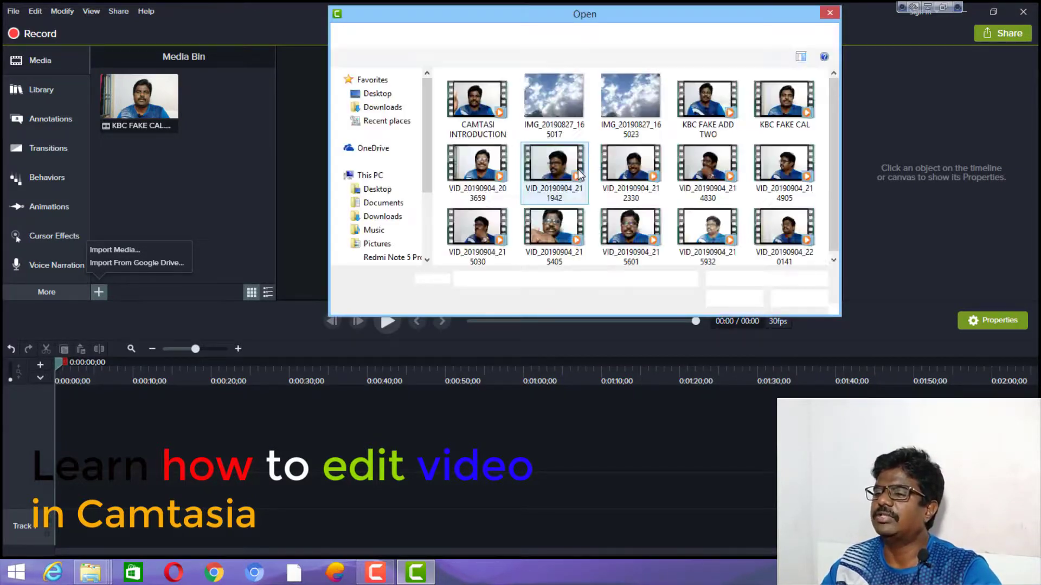
pyautogui.click(707, 103)
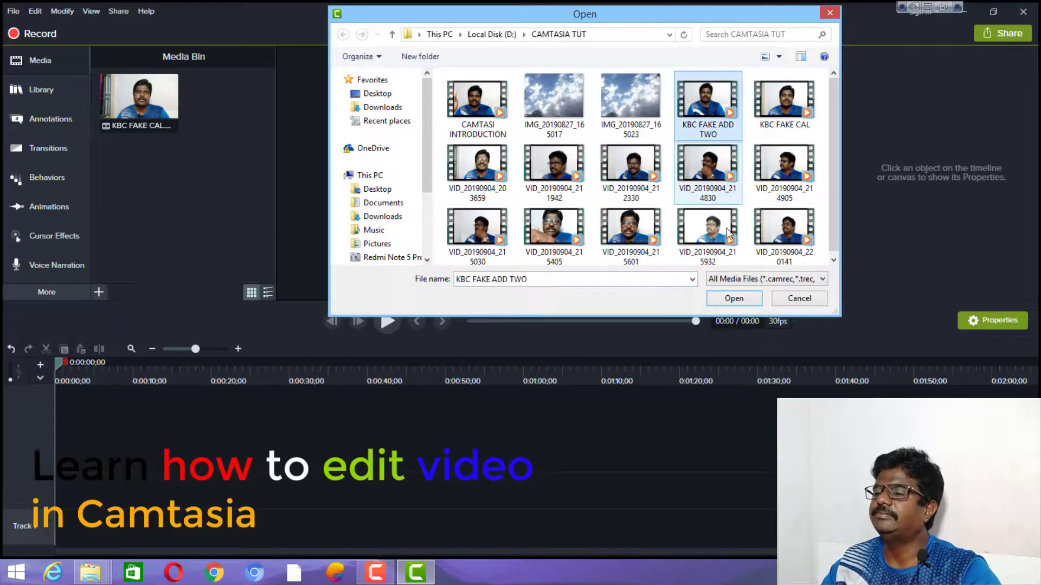
pyautogui.click(735, 299)
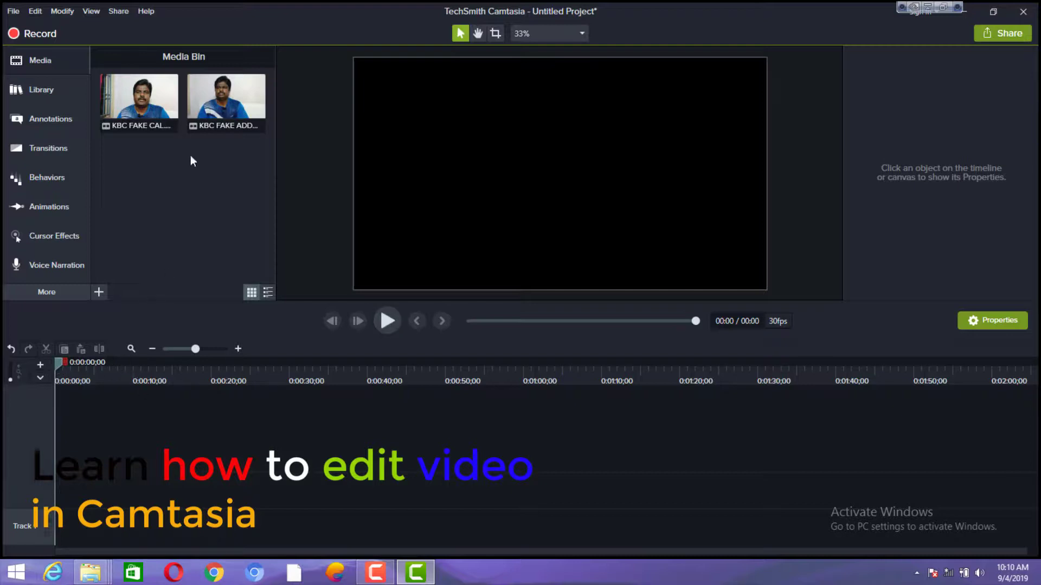
pyautogui.click(163, 108)
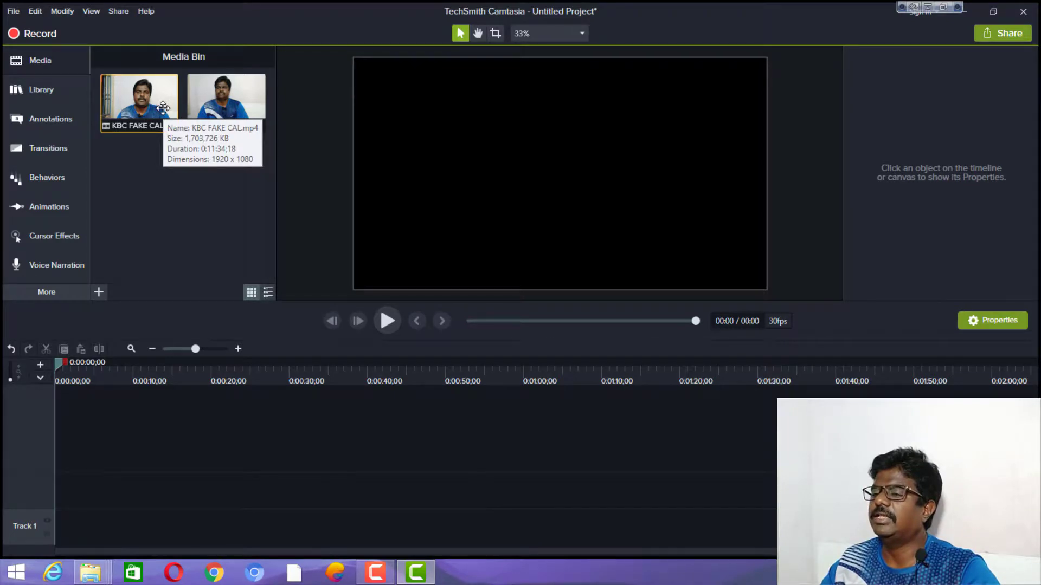
pyautogui.rightClick(165, 114)
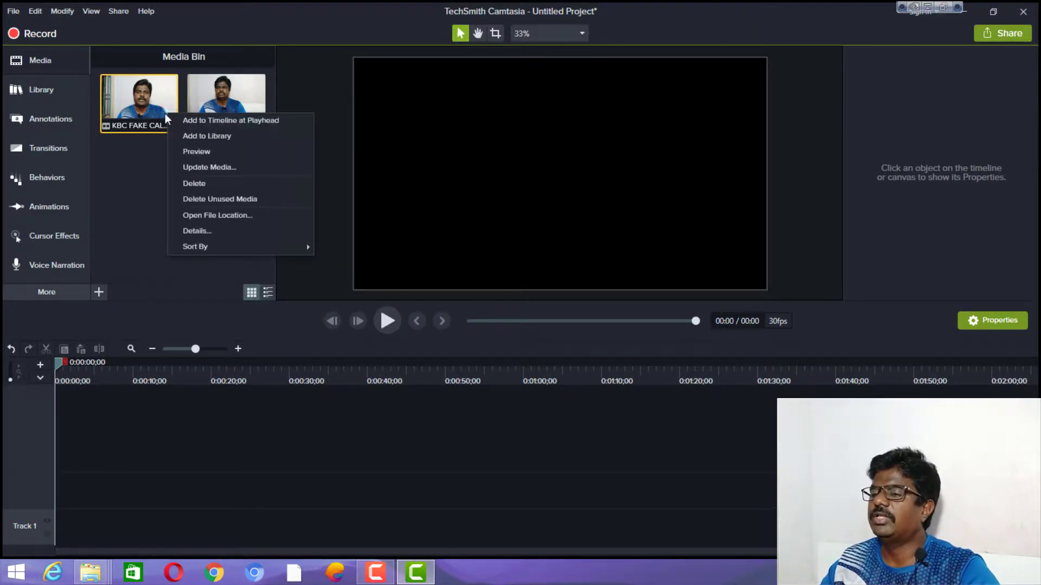
pyautogui.click(146, 184)
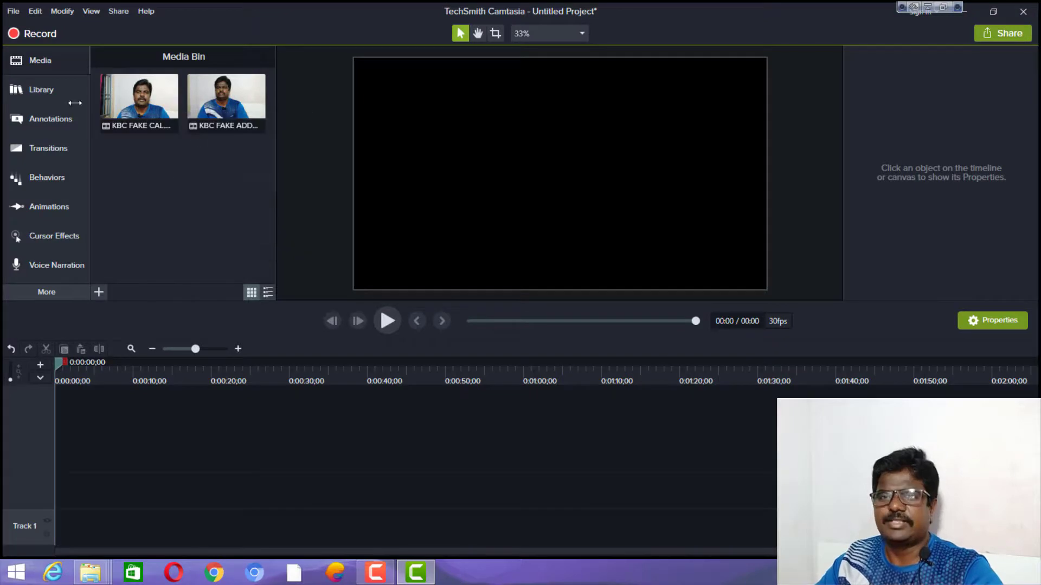
# Apply the project settings with 1080p HD (1920x1080) canvas dimensions and a 30 fps frame rate.
pyautogui.click(14, 11)
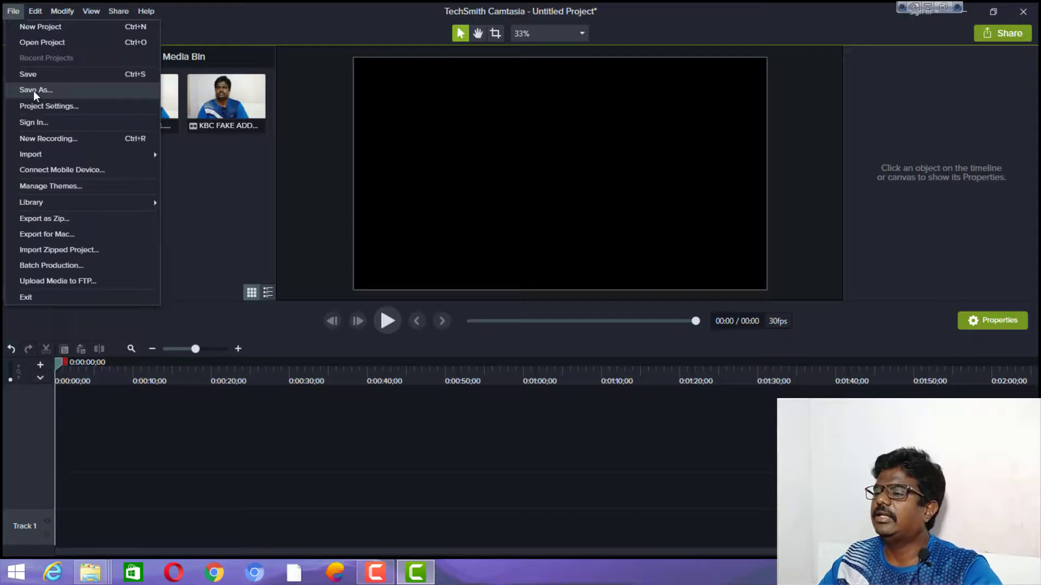
pyautogui.click(48, 110)
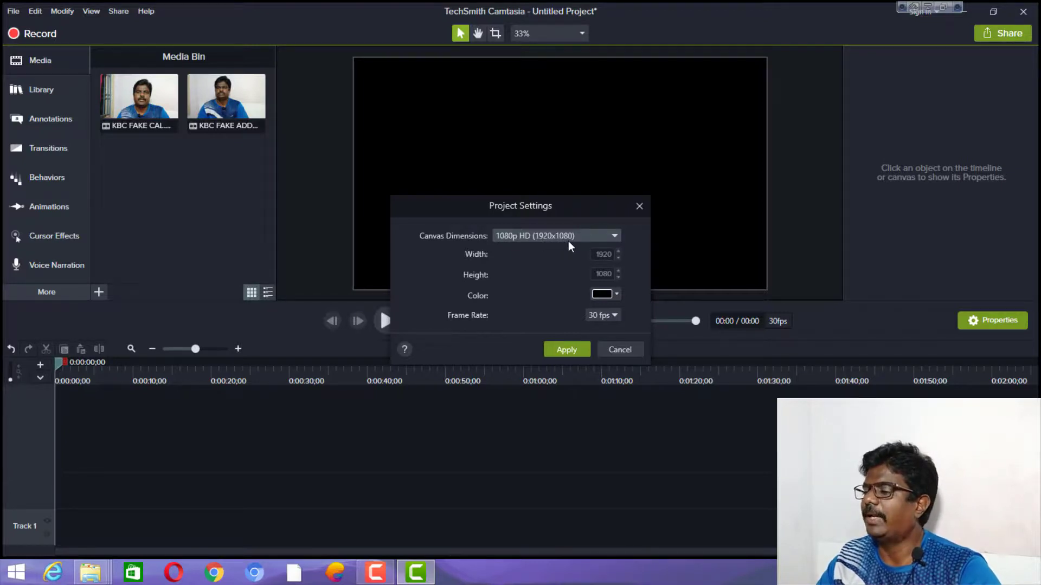
pyautogui.click(583, 350)
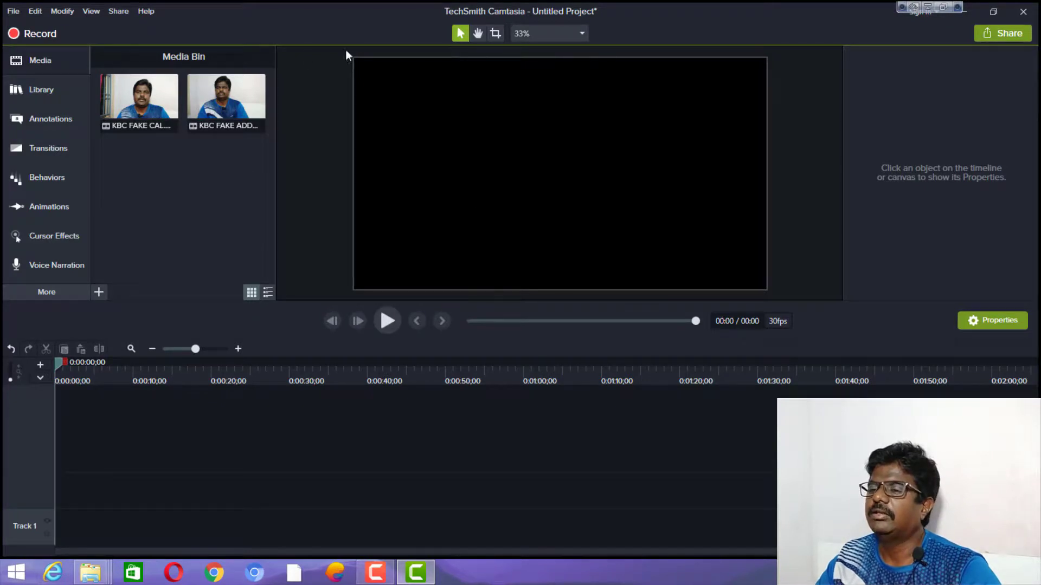
# Look through the editor's available file, import, editing, view and sharing commands.
pyautogui.click(14, 11)
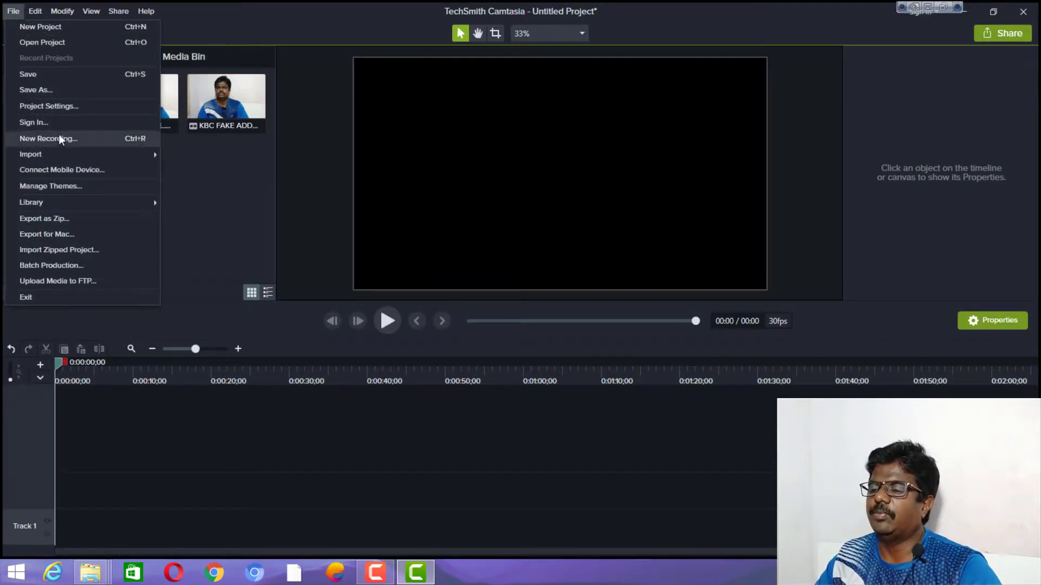
pyautogui.moveTo(51, 151)
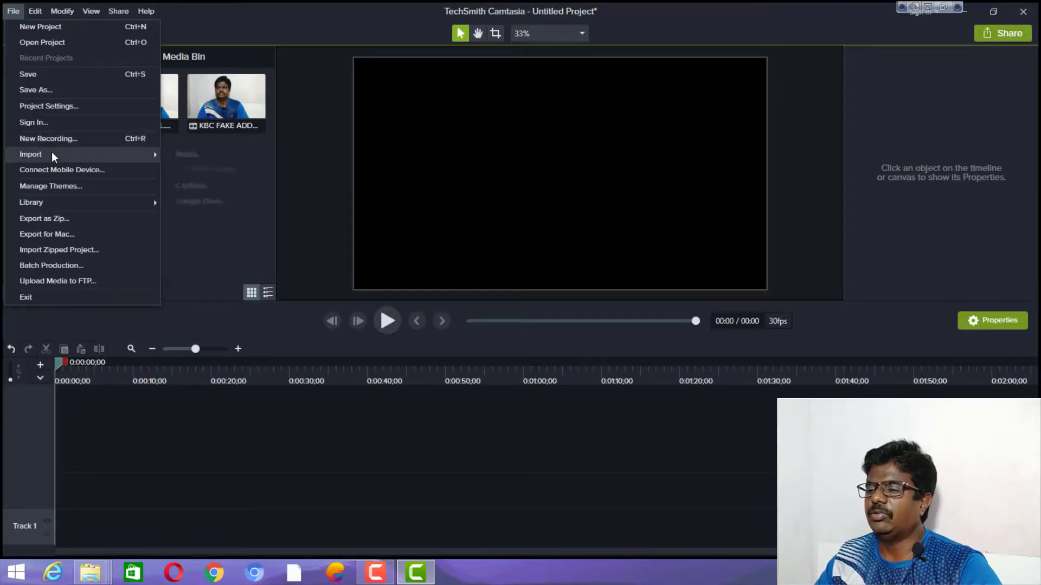
pyautogui.click(201, 277)
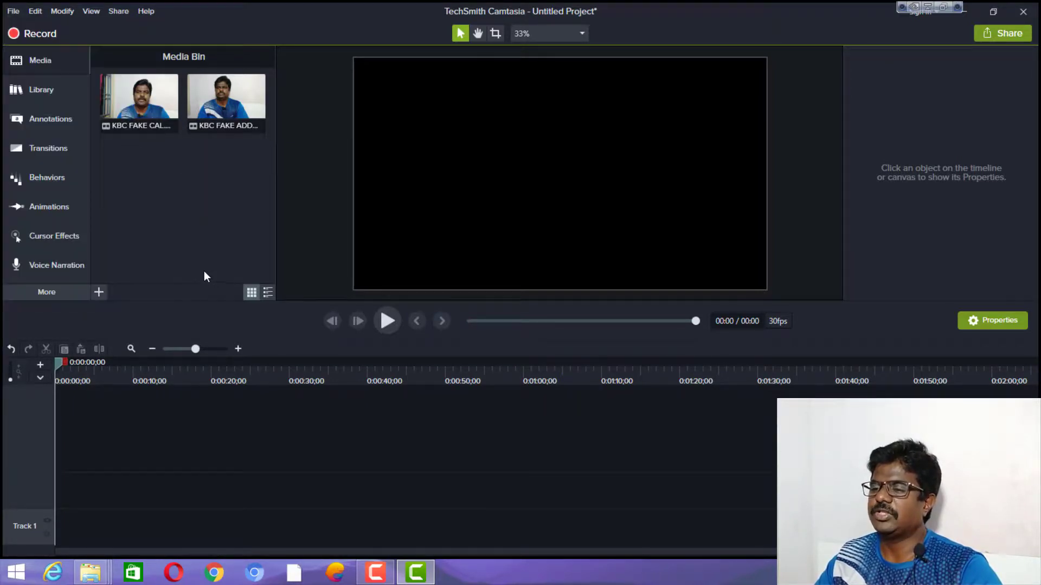
pyautogui.click(12, 12)
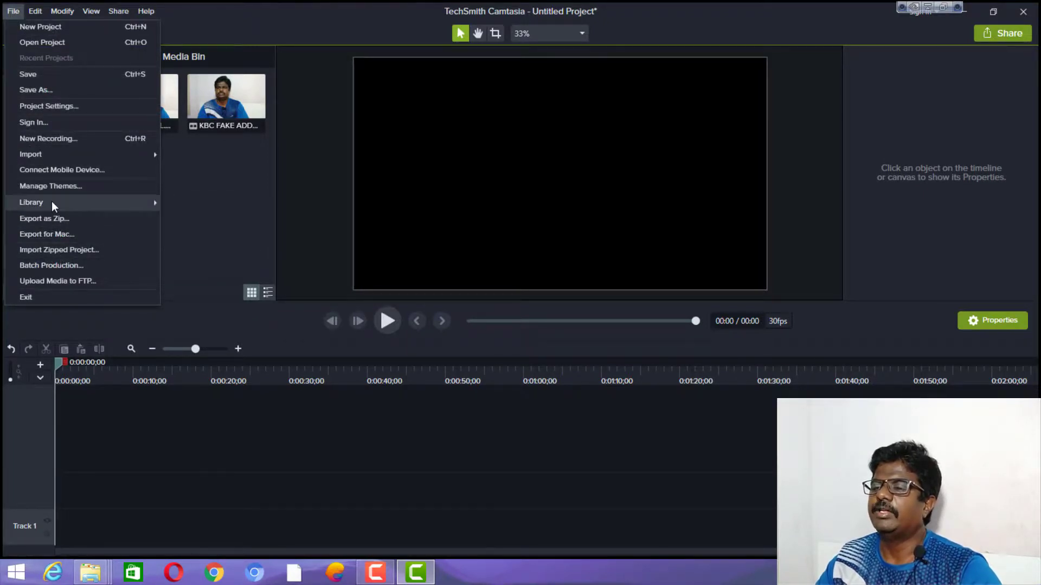
pyautogui.click(34, 8)
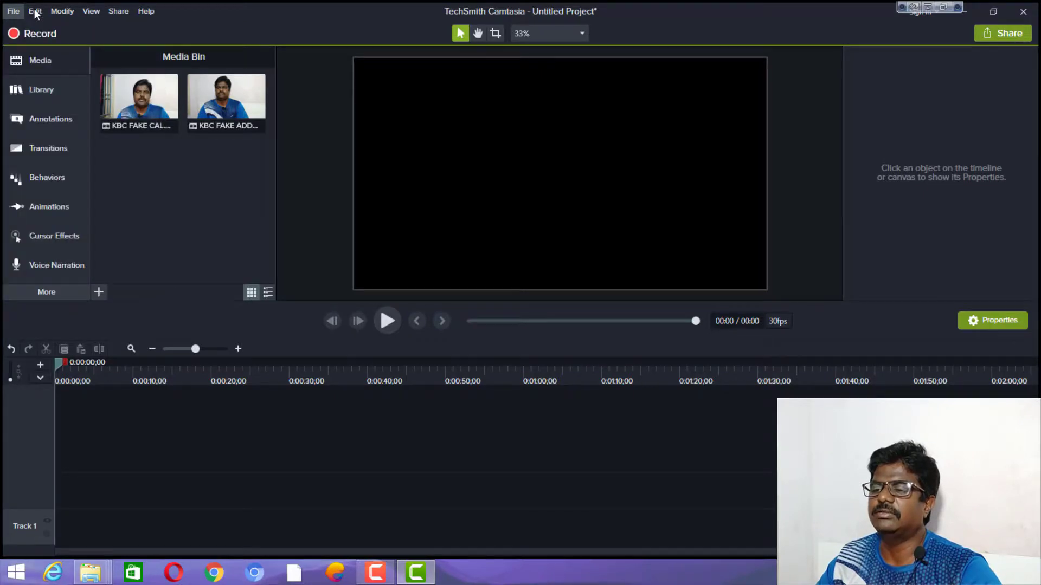
pyautogui.click(34, 9)
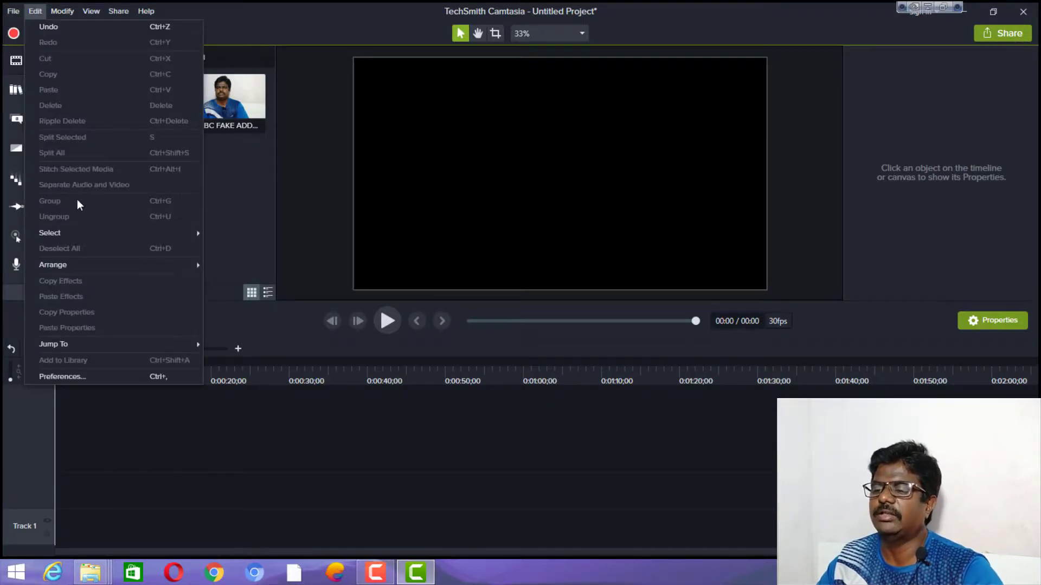
pyautogui.moveTo(79, 235)
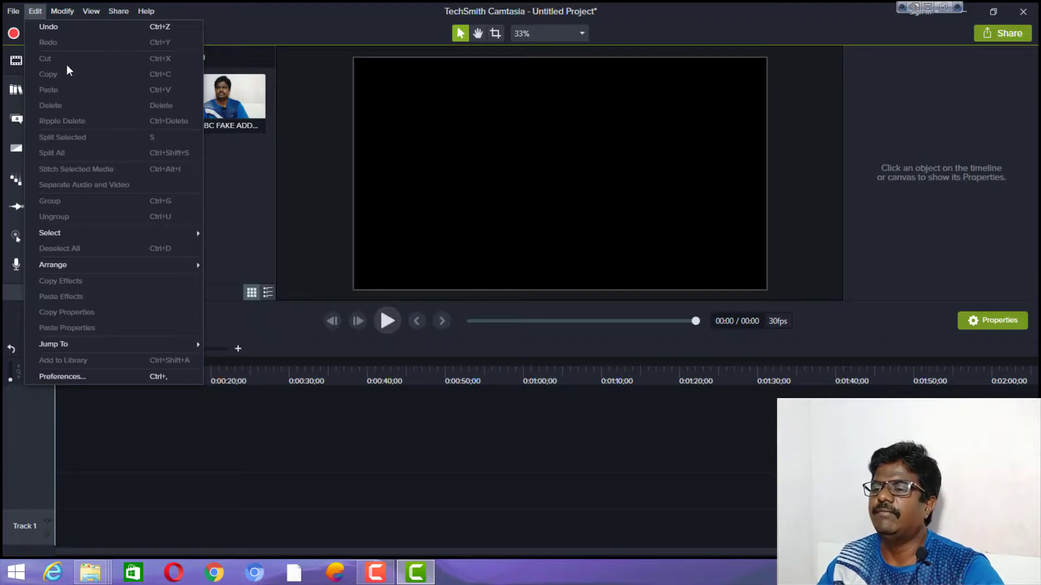
pyautogui.click(70, 10)
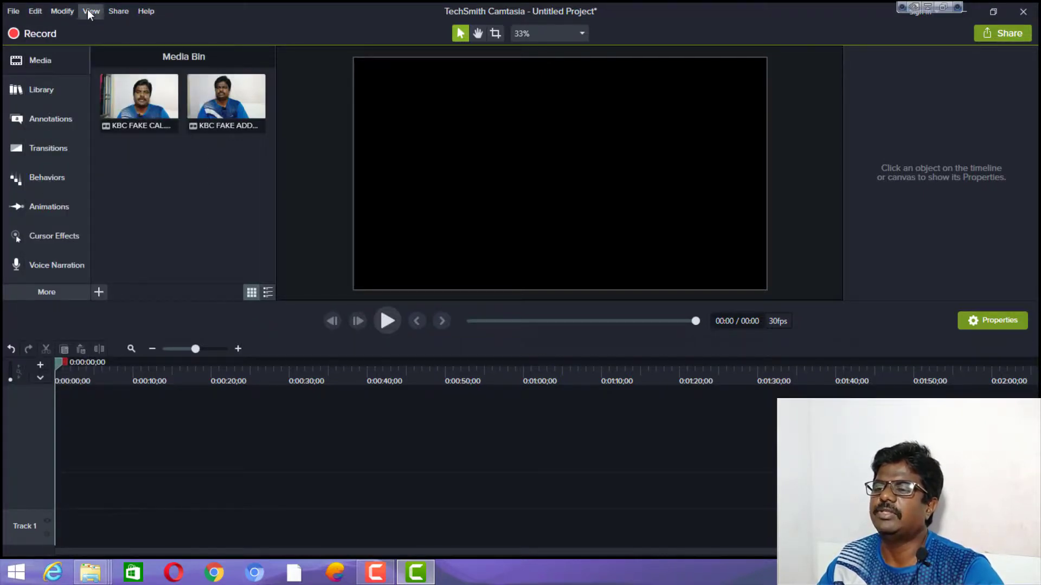
pyautogui.click(90, 11)
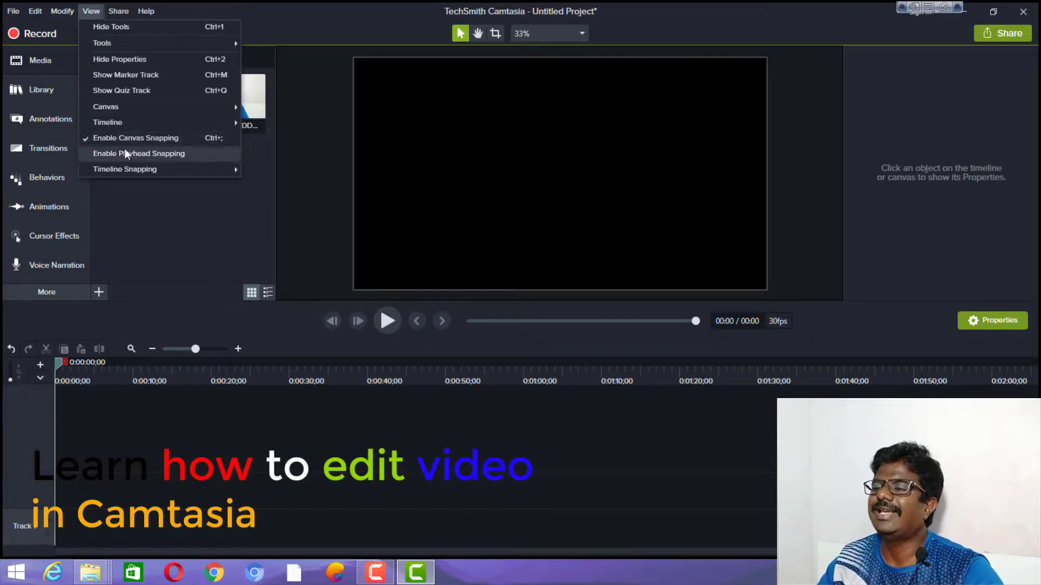
pyautogui.moveTo(127, 14)
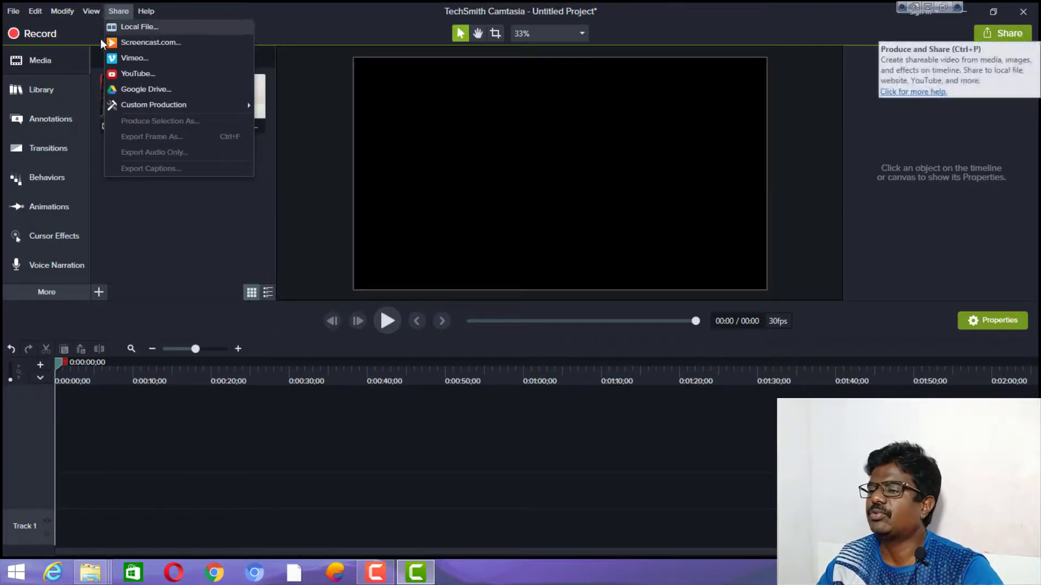
# Close the list of sharing options and switch the canvas from the selection tool to the Pan tool.
pyautogui.click(464, 35)
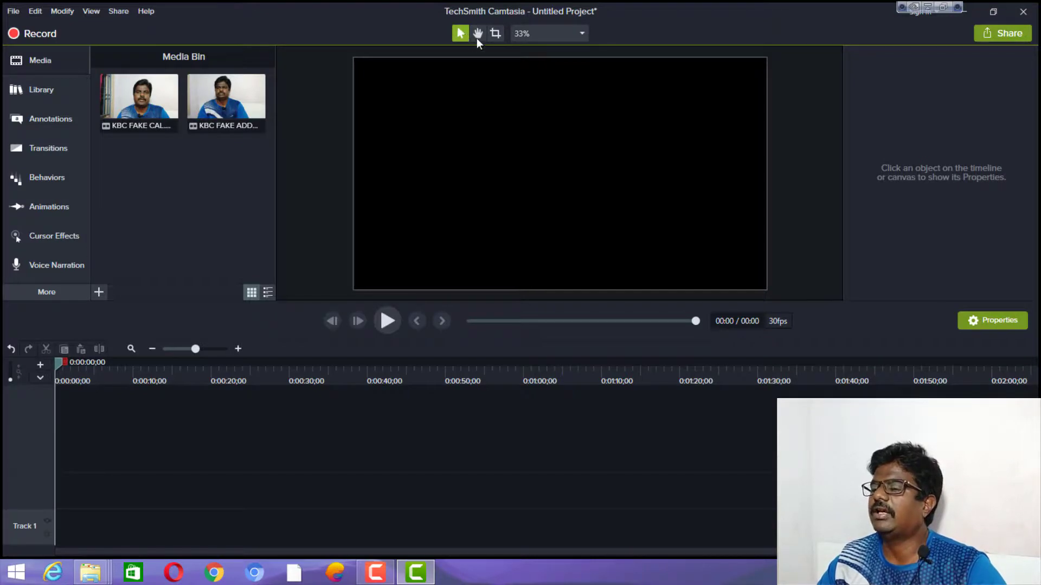
pyautogui.click(478, 38)
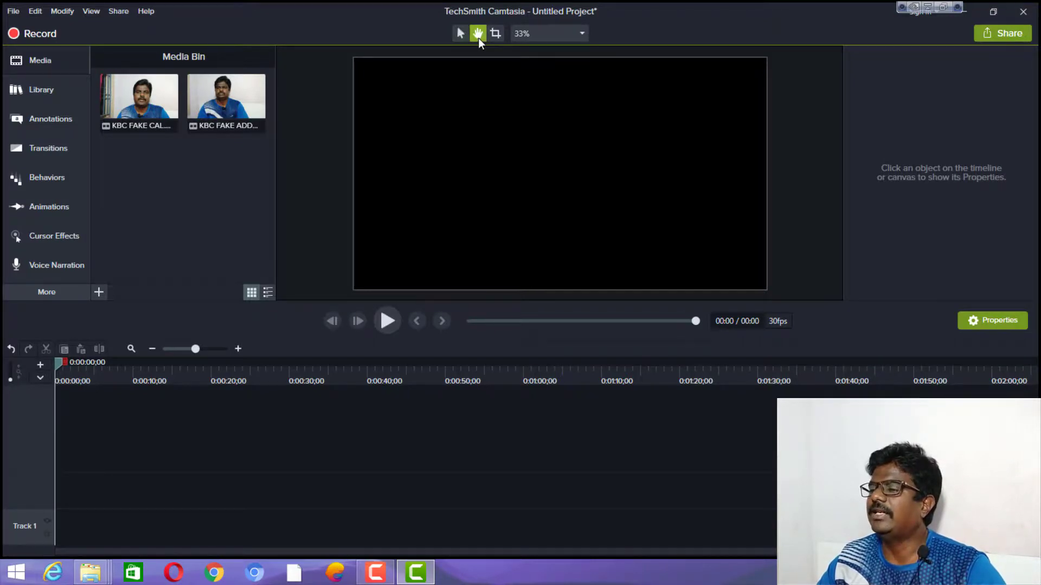
# View the canvas at 50% and 100% zoom, and return it to Fit.
pyautogui.click(582, 34)
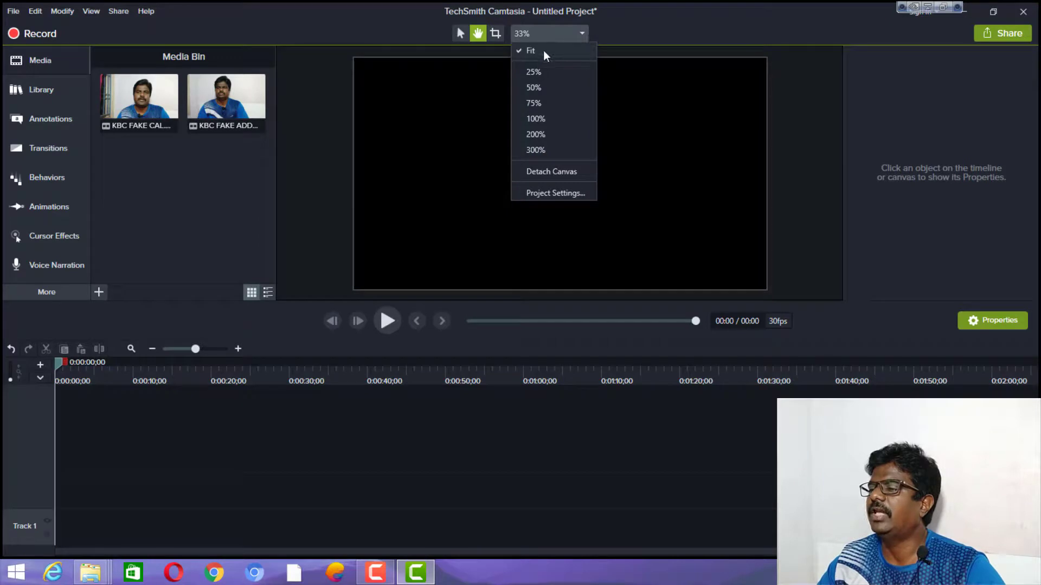
pyautogui.click(534, 88)
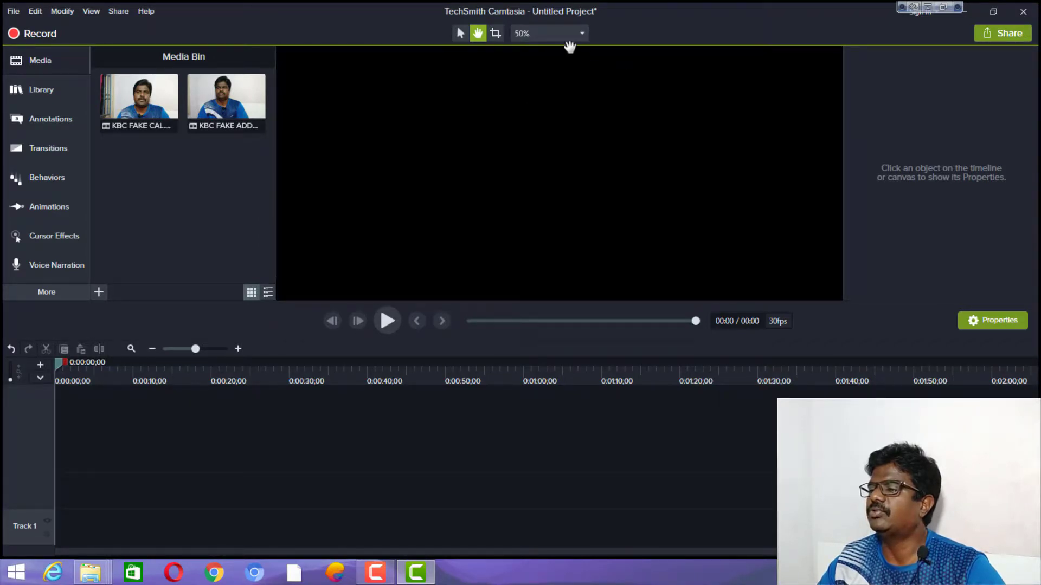
pyautogui.click(582, 33)
pyautogui.click(547, 122)
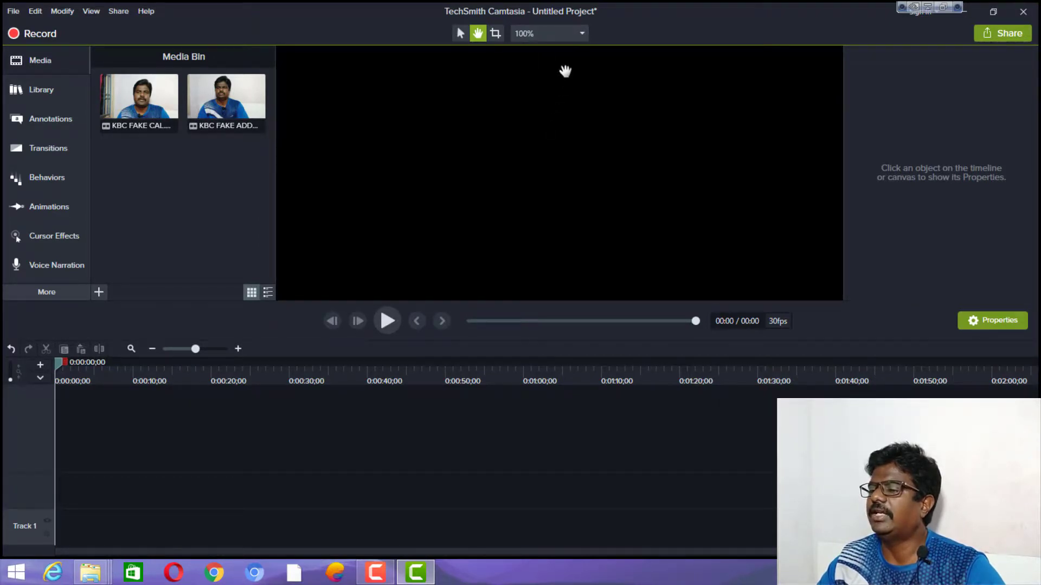
pyautogui.click(582, 34)
pyautogui.click(559, 52)
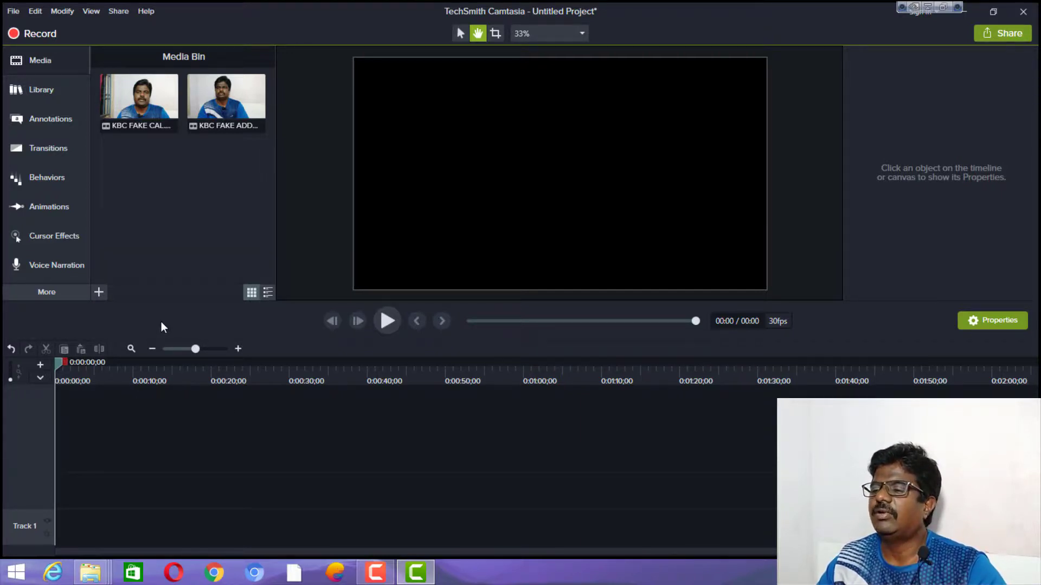
pyautogui.click(101, 293)
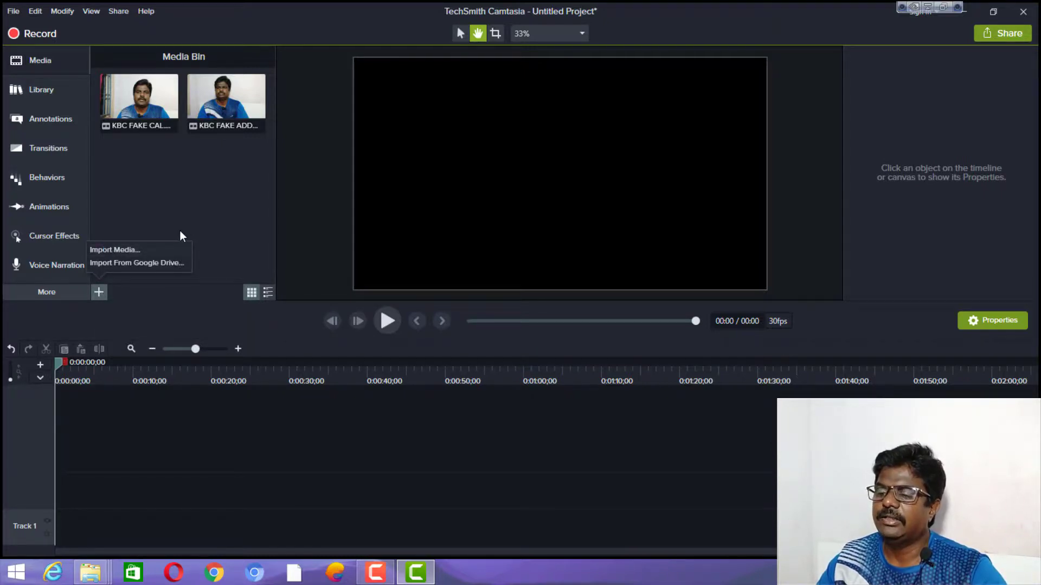
pyautogui.click(156, 250)
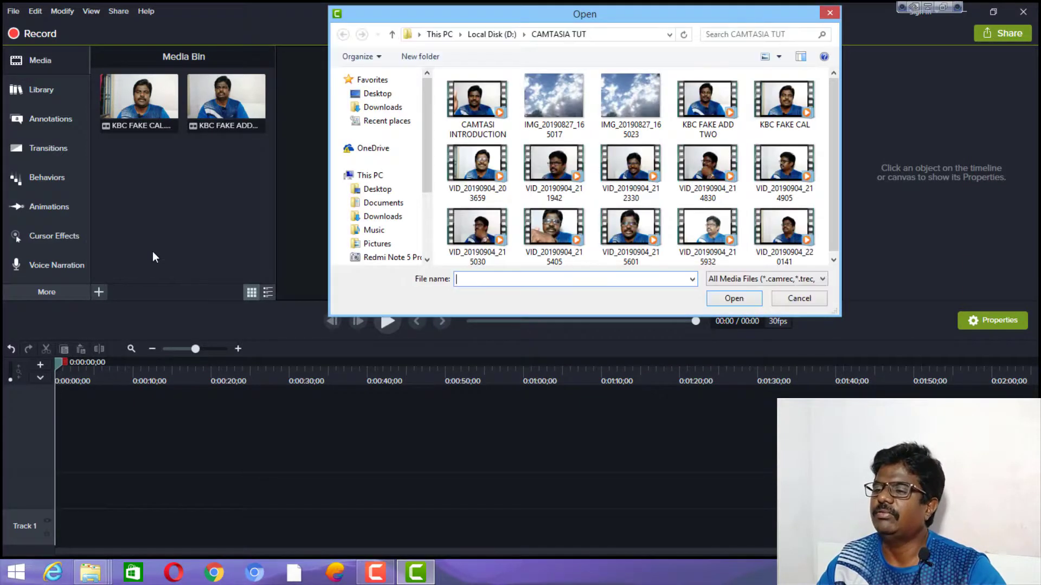
pyautogui.click(829, 13)
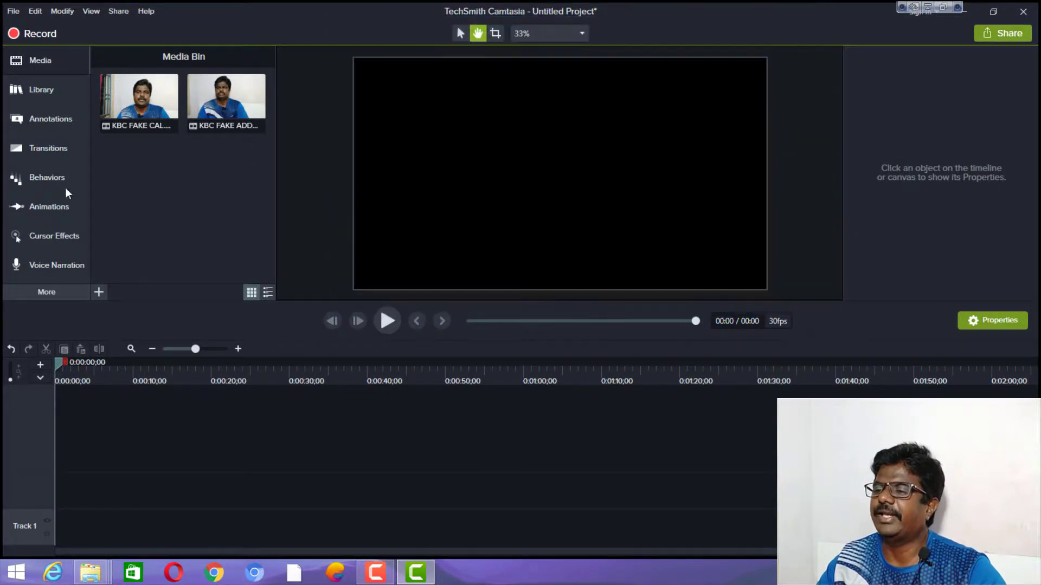
# Look through the annotations, transitions, animations and cursor effects on offer, and return to the media bin.
pyautogui.click(58, 120)
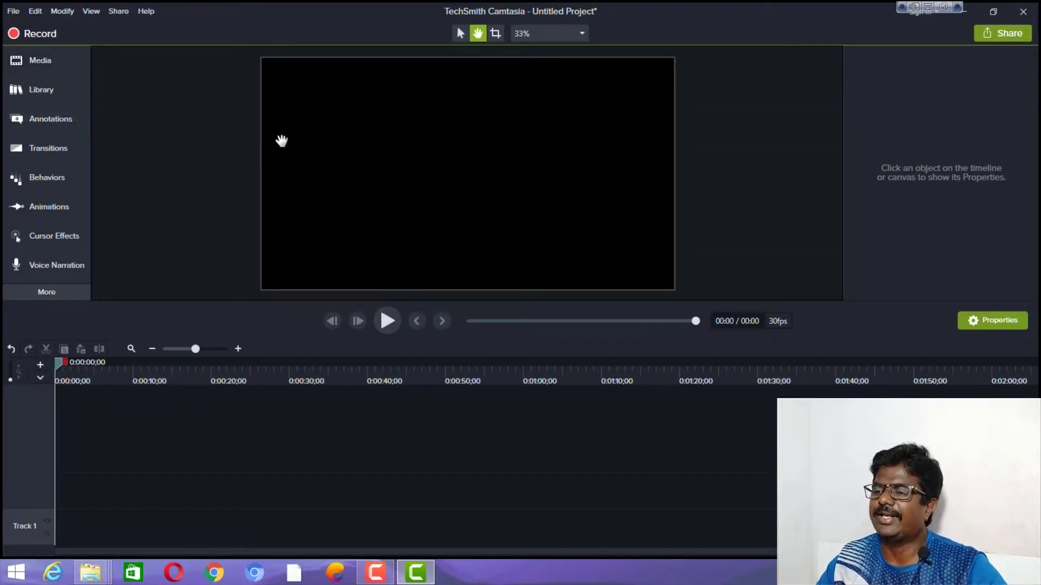
pyautogui.click(43, 152)
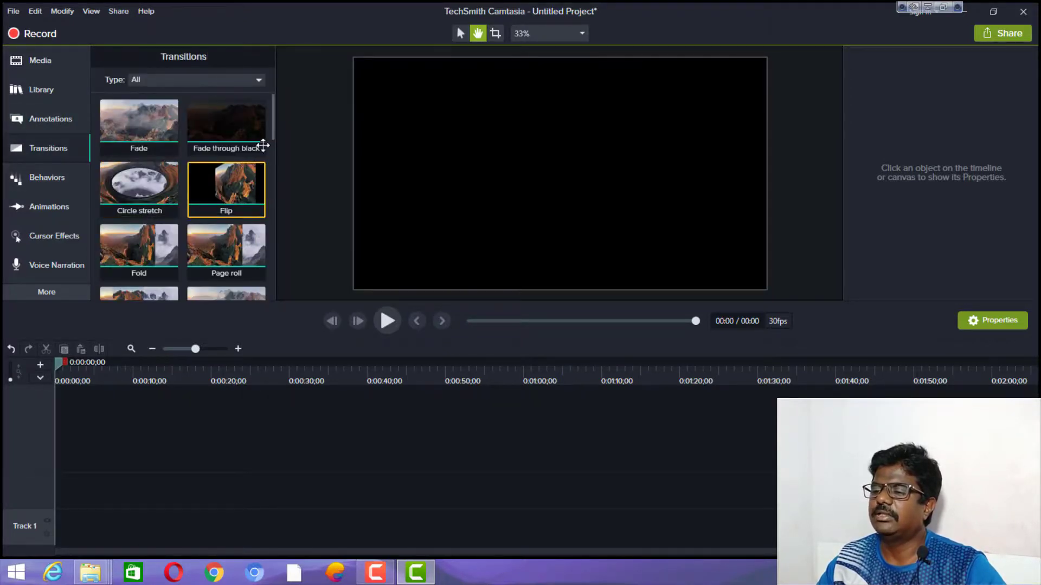
pyautogui.scroll(-5, 272, 120)
pyautogui.scroll(-5, 268, 252)
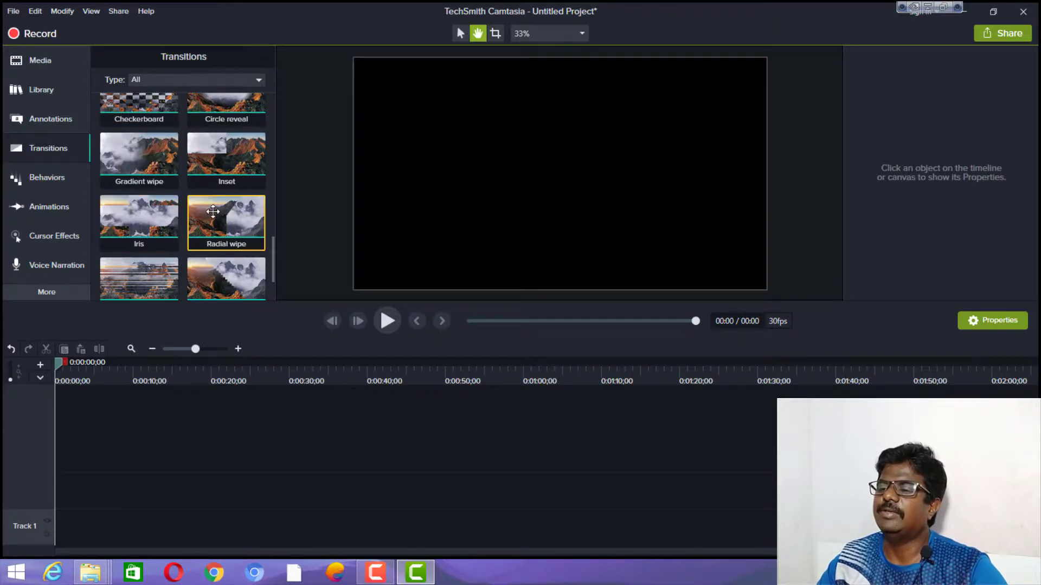
pyautogui.click(61, 216)
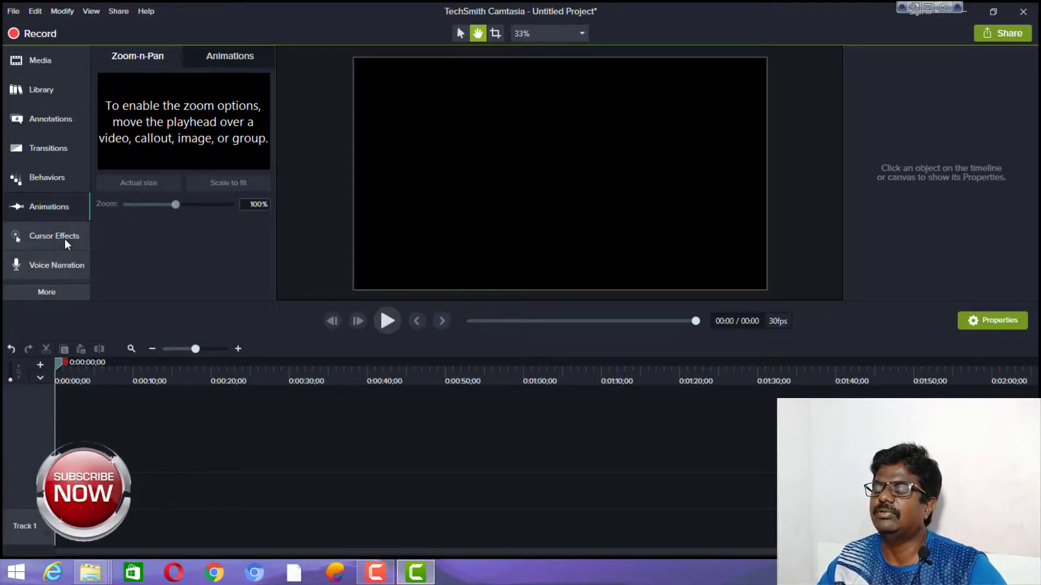
pyautogui.click(64, 240)
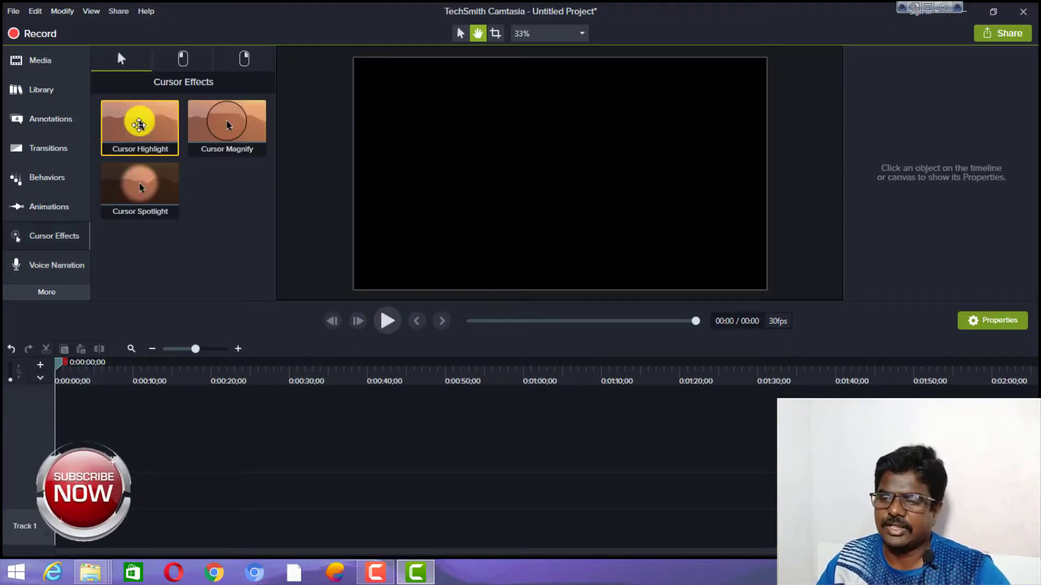
pyautogui.click(244, 135)
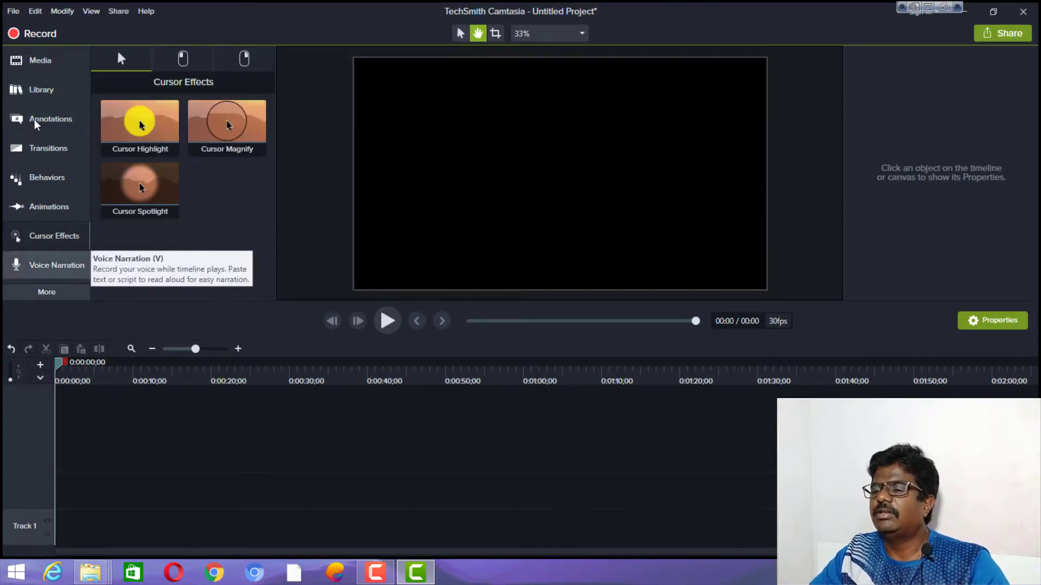
pyautogui.click(42, 93)
pyautogui.click(47, 62)
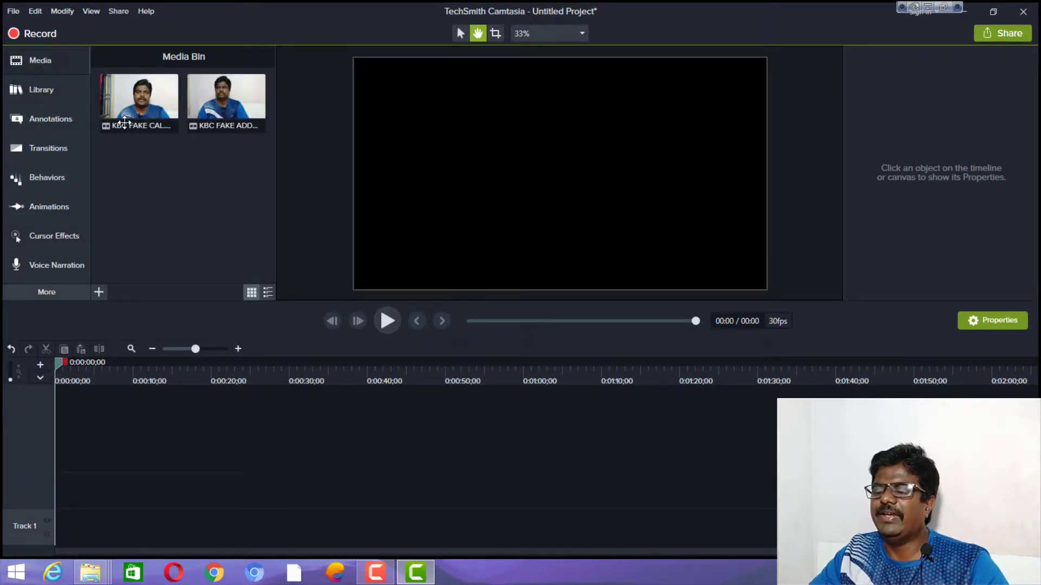
# Add the KBC FAKE CAL video from the media bin to the timeline at the playhead.
pyautogui.click(137, 109)
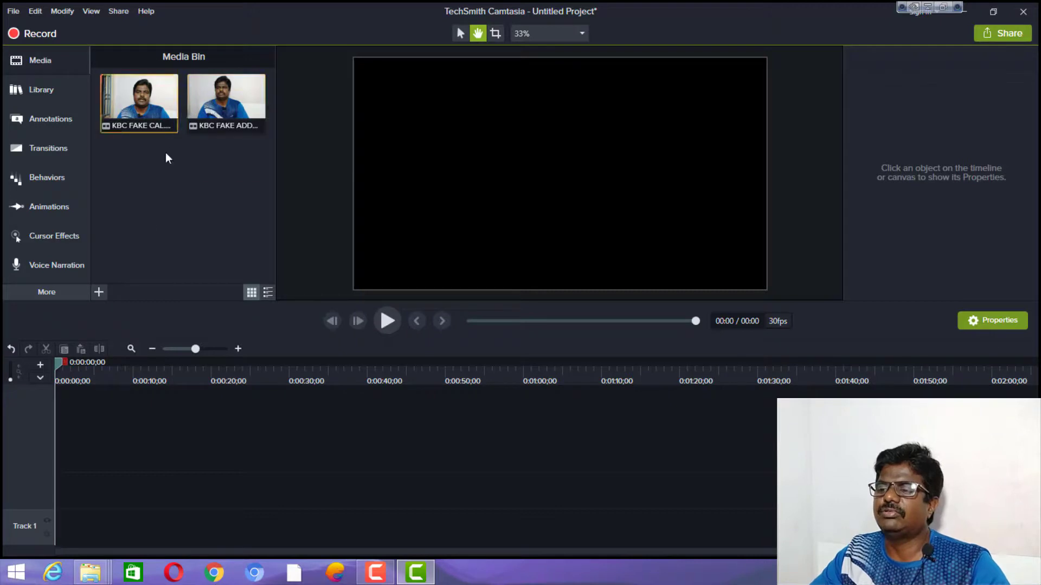
pyautogui.click(158, 186)
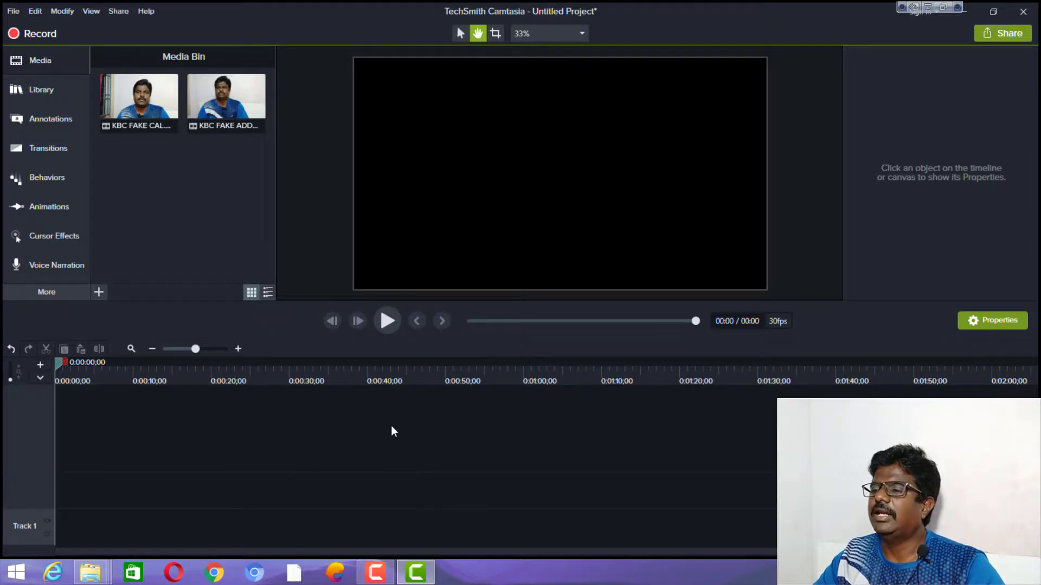
pyautogui.rightClick(145, 104)
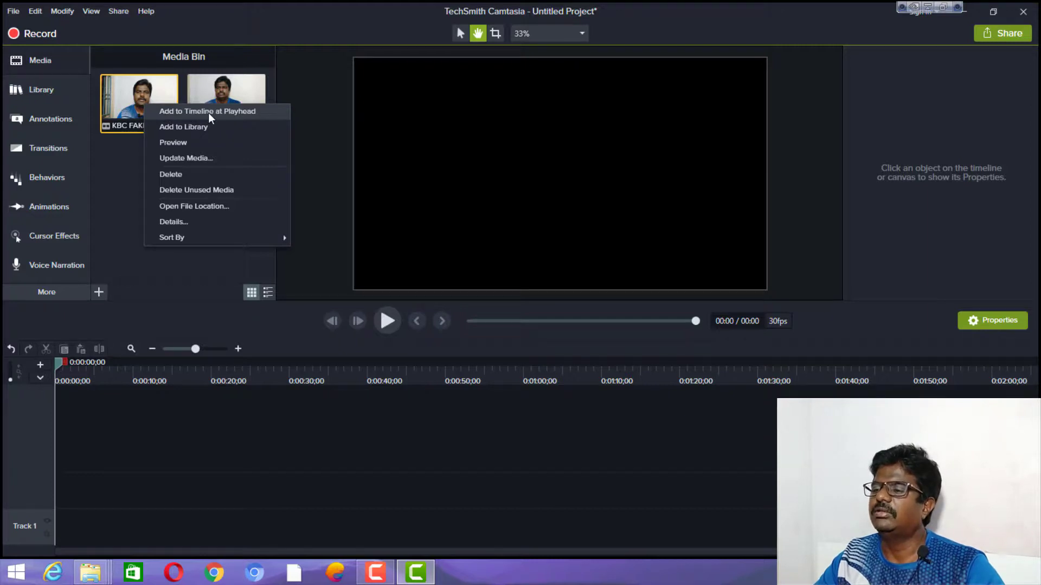
pyautogui.click(134, 179)
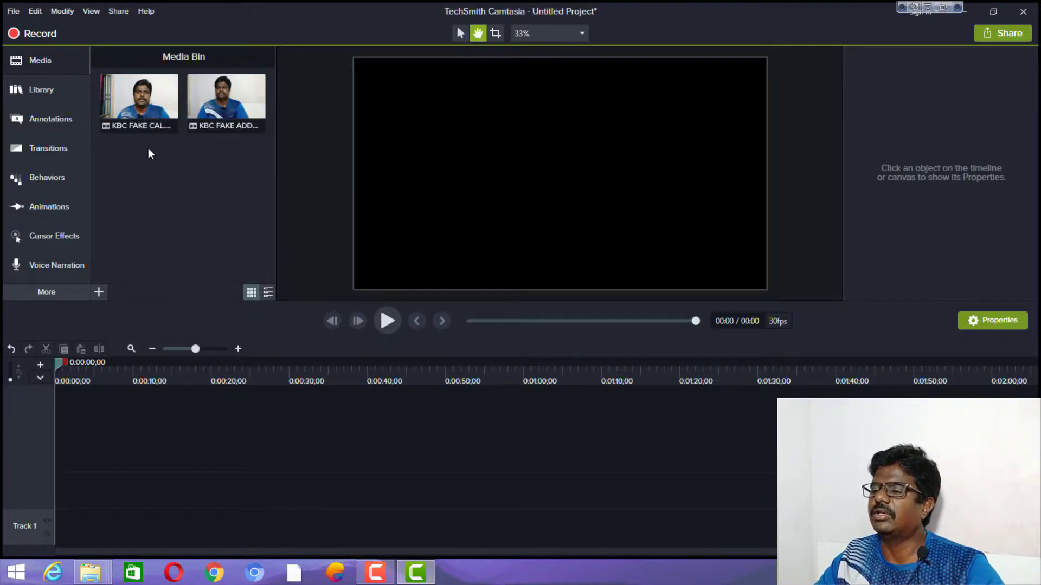
pyautogui.rightClick(147, 109)
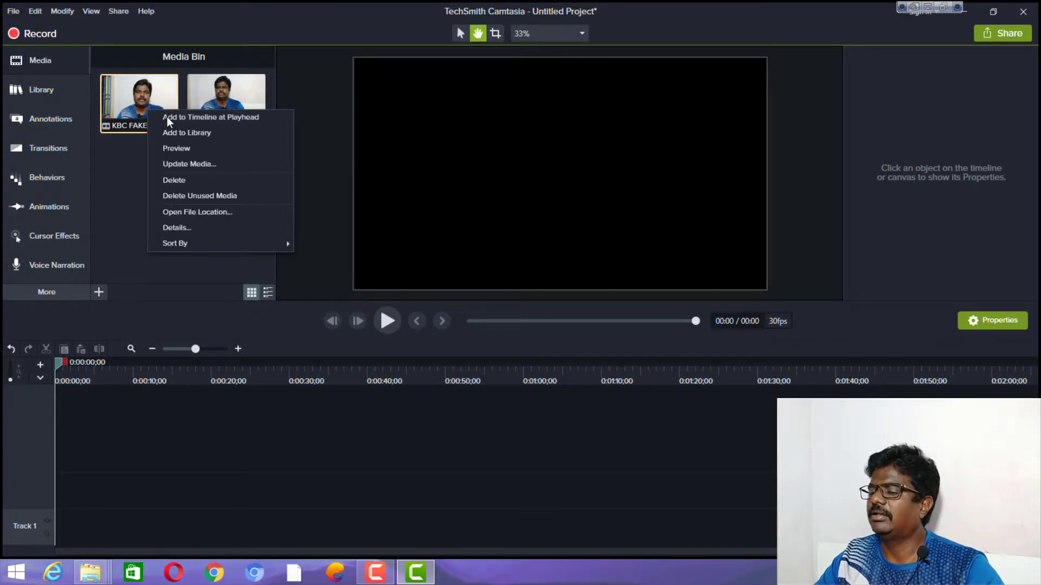
pyautogui.click(167, 116)
# Preview the opening seconds of the KBC FAKE CAL clip and return the playhead to the start of the timeline.
pyautogui.click(388, 325)
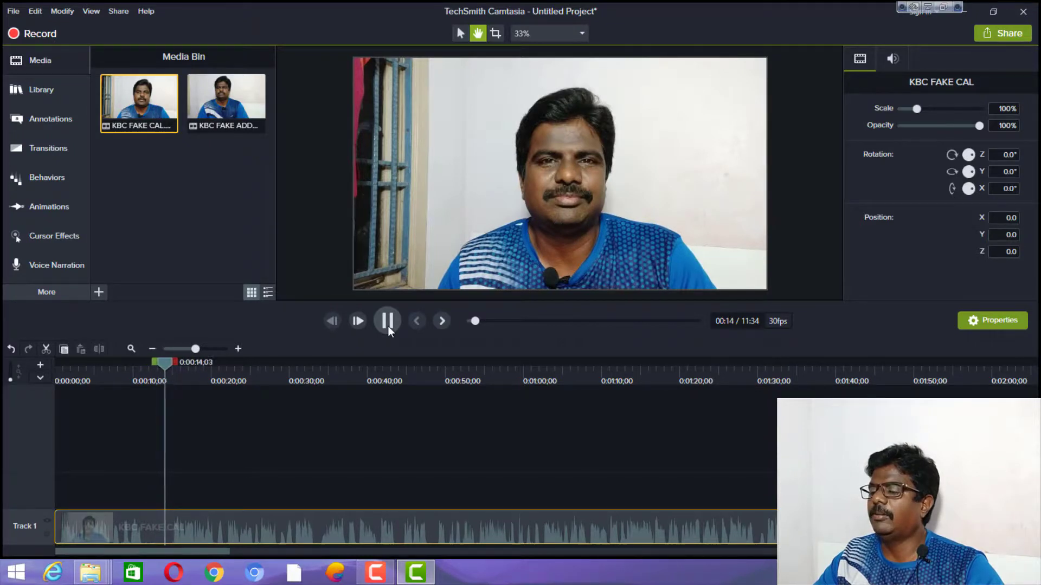
pyautogui.click(387, 321)
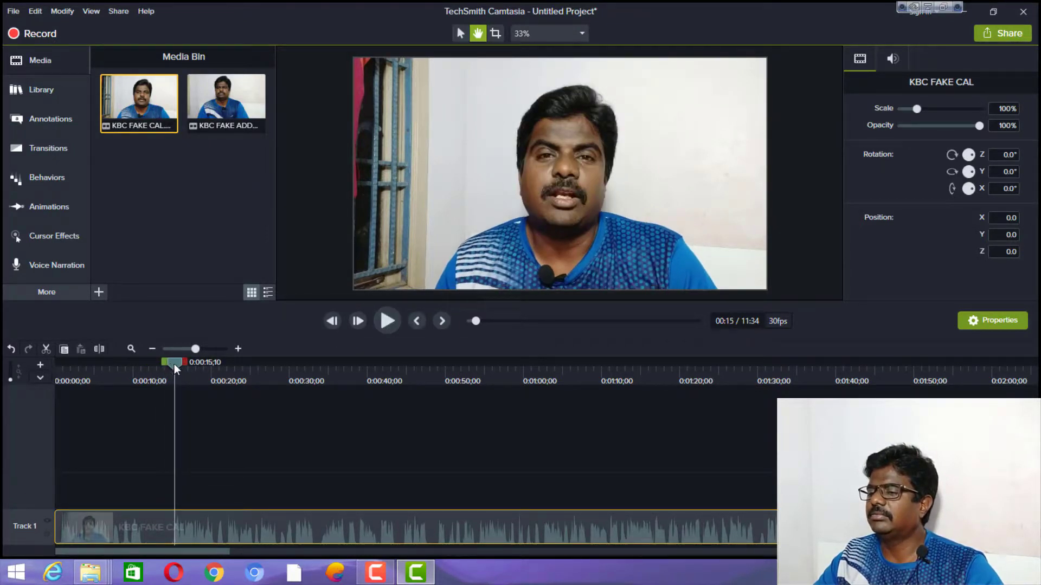
pyautogui.moveTo(174, 363); pyautogui.dragTo(185, 382)
pyautogui.hotkey('ctrl', 'Home')
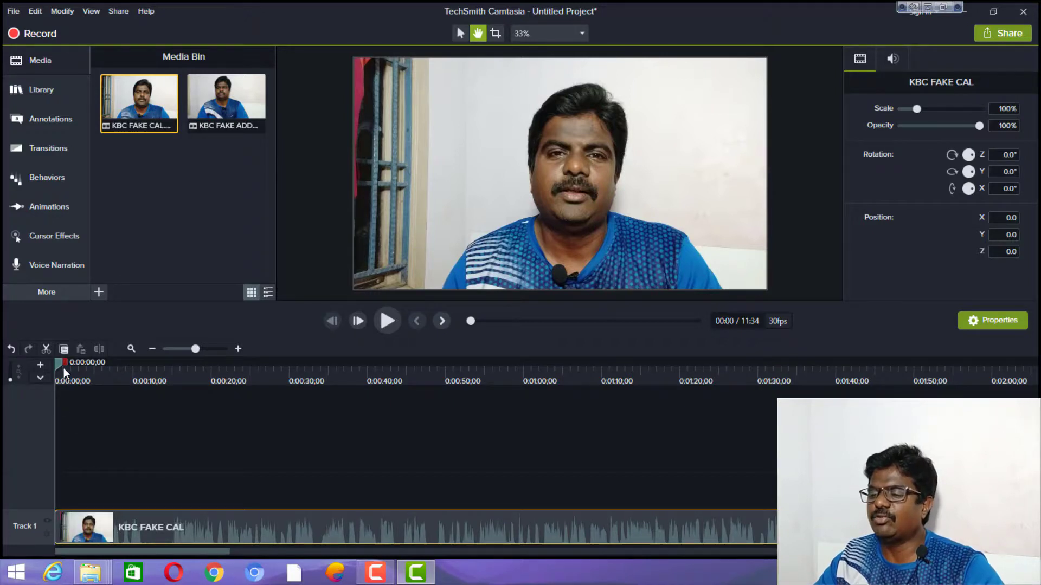
pyautogui.moveTo(60, 361); pyautogui.dragTo(145, 373)
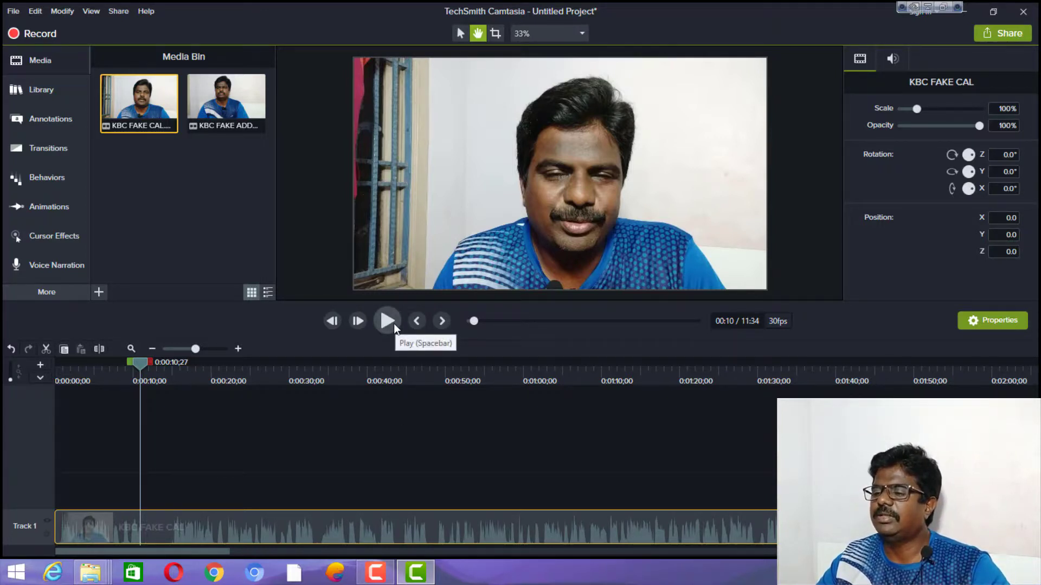
pyautogui.moveTo(140, 363); pyautogui.dragTo(30, 378)
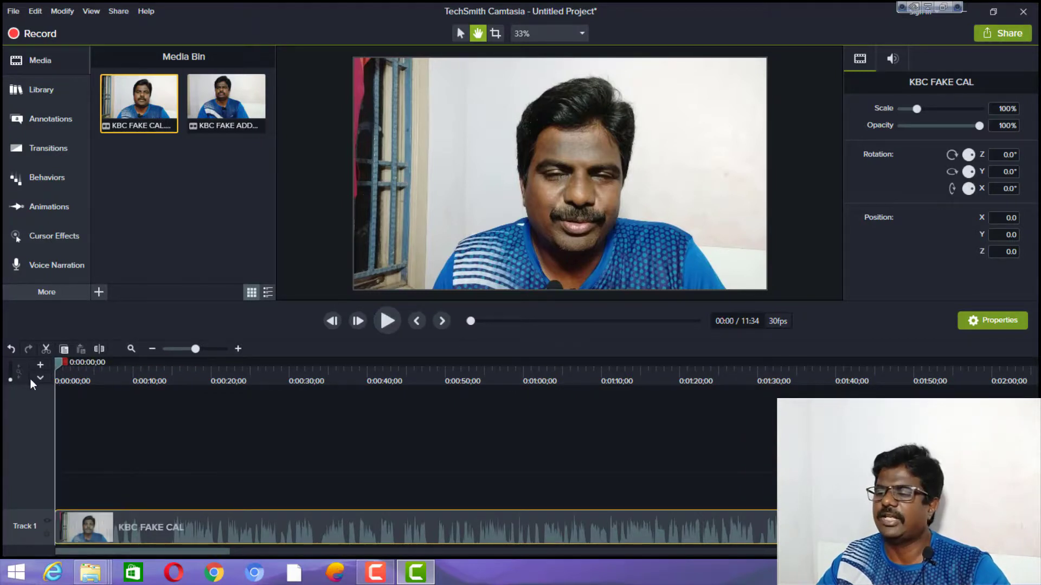
# Play the KBC FAKE CAL clip from the start to find the cut point and split it at 0:00:11;18.
pyautogui.click(382, 322)
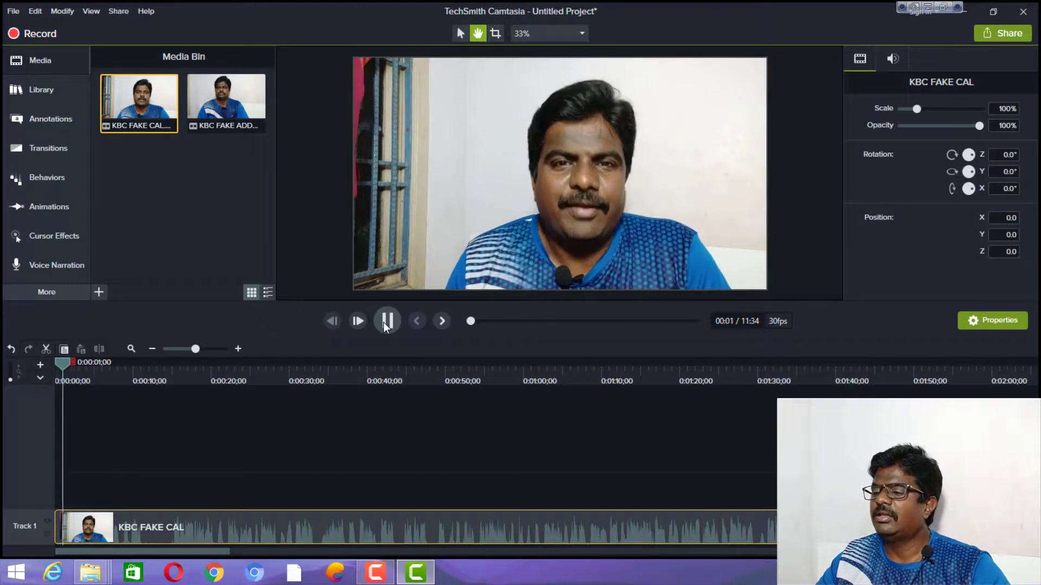
pyautogui.click(383, 322)
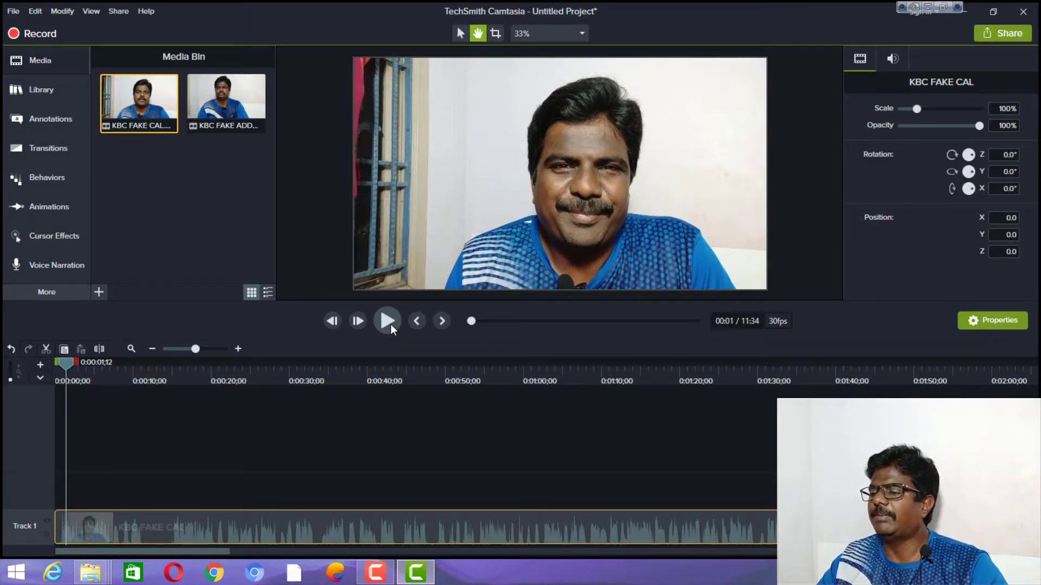
pyautogui.click(390, 324)
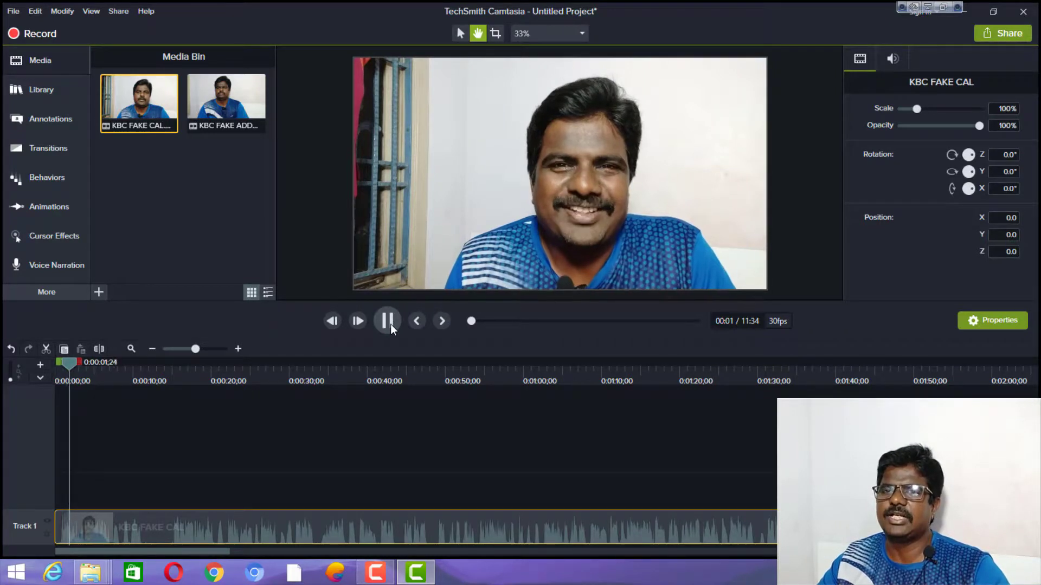
pyautogui.click(390, 324)
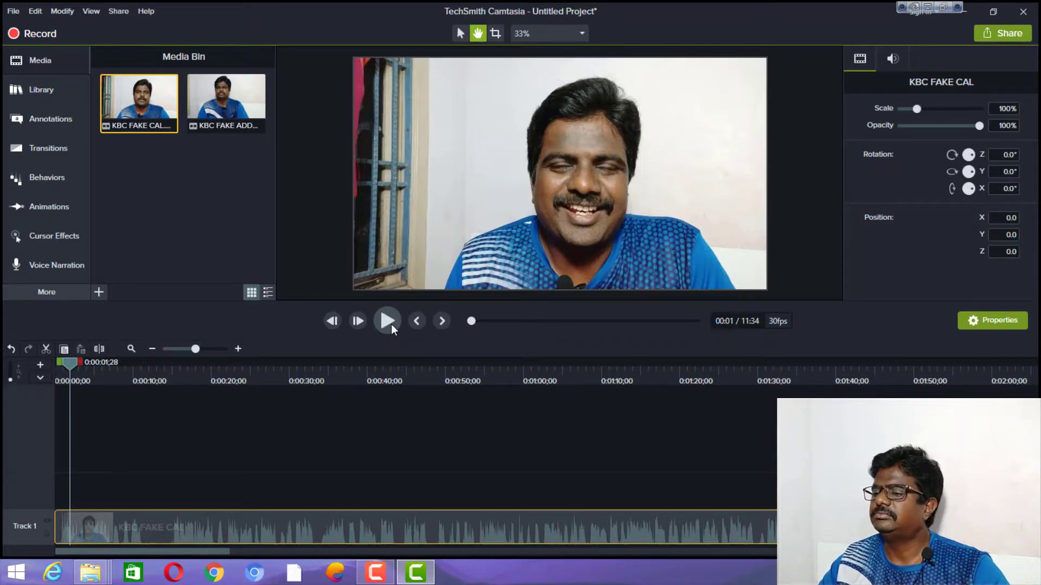
pyautogui.click(387, 321)
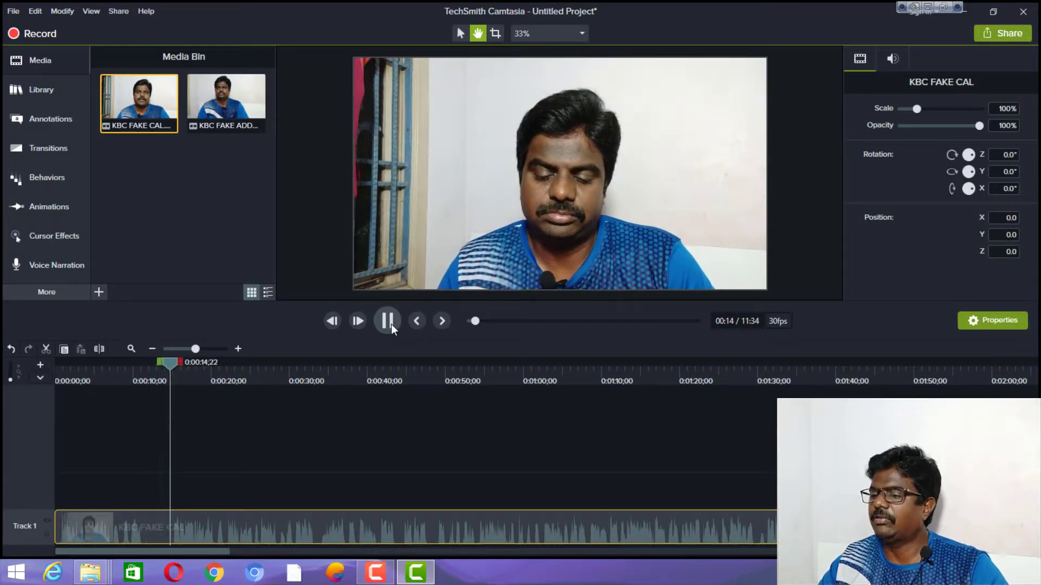
pyautogui.click(391, 324)
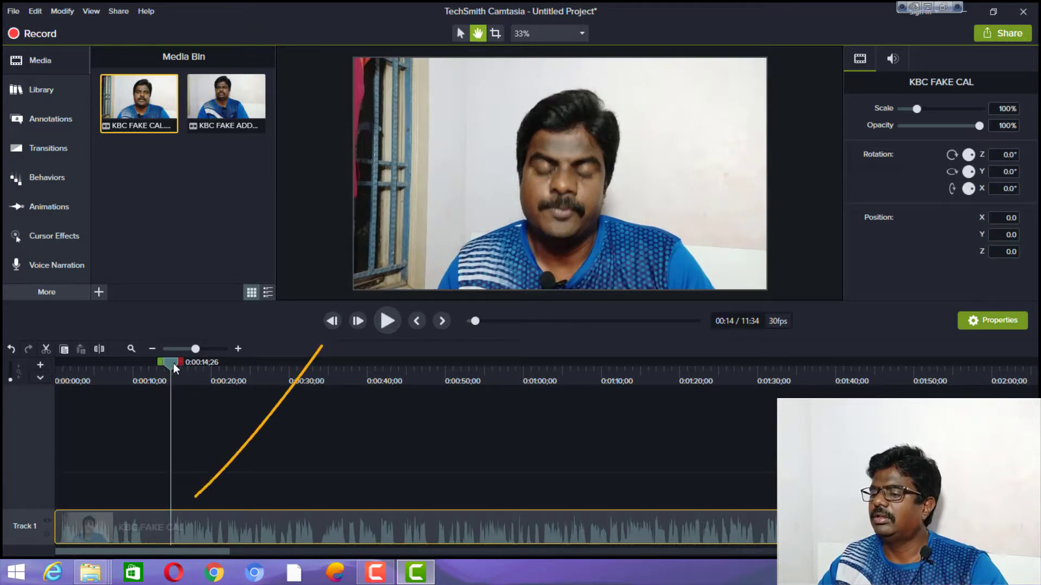
pyautogui.moveTo(173, 363); pyautogui.dragTo(140, 370)
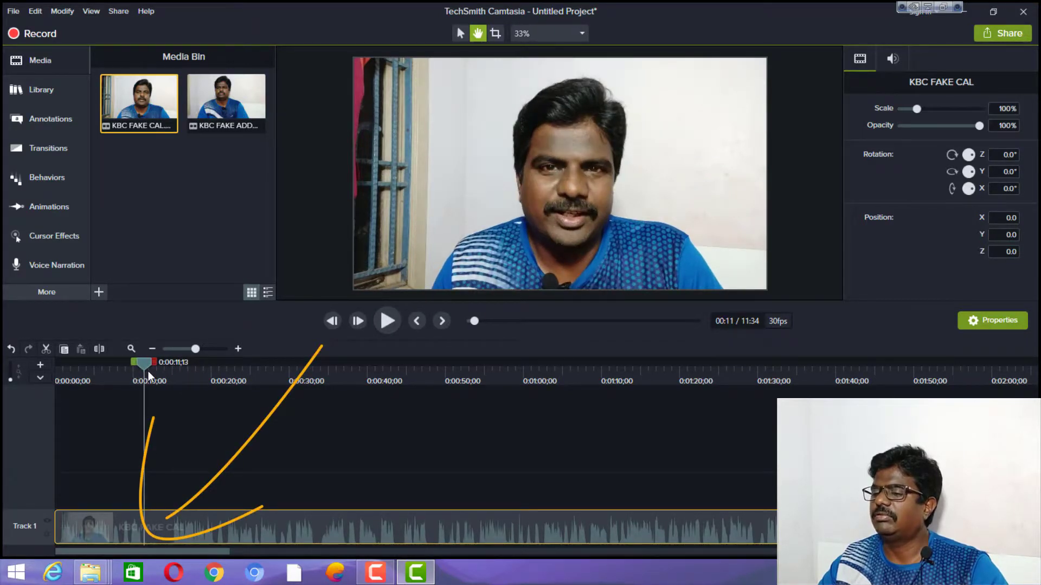
pyautogui.click(96, 349)
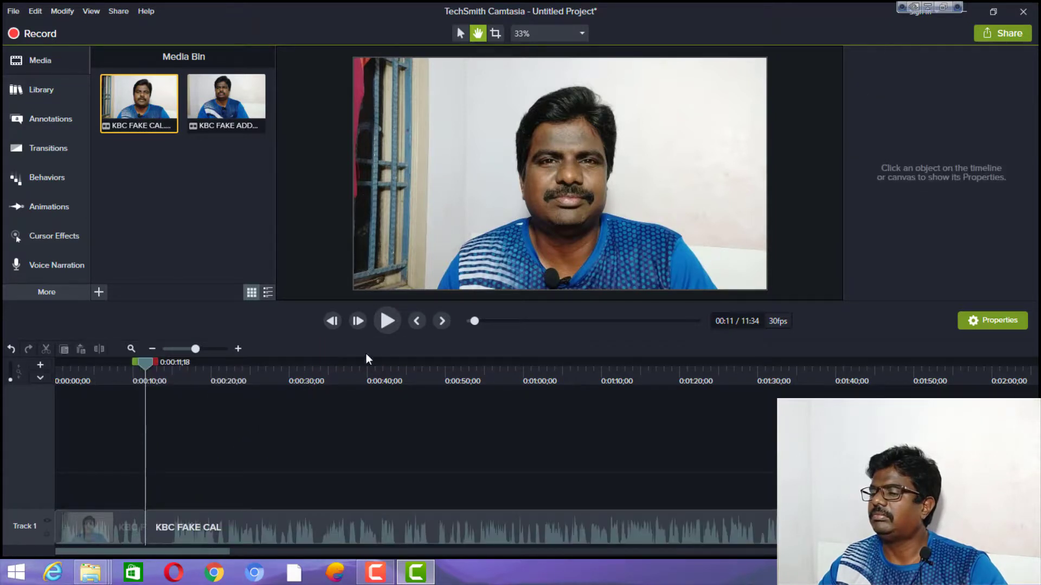
# Play on from the first cut to find the end of the unwanted part and split the KBC FAKE CAL clip at 0:00:14;29.
pyautogui.click(387, 322)
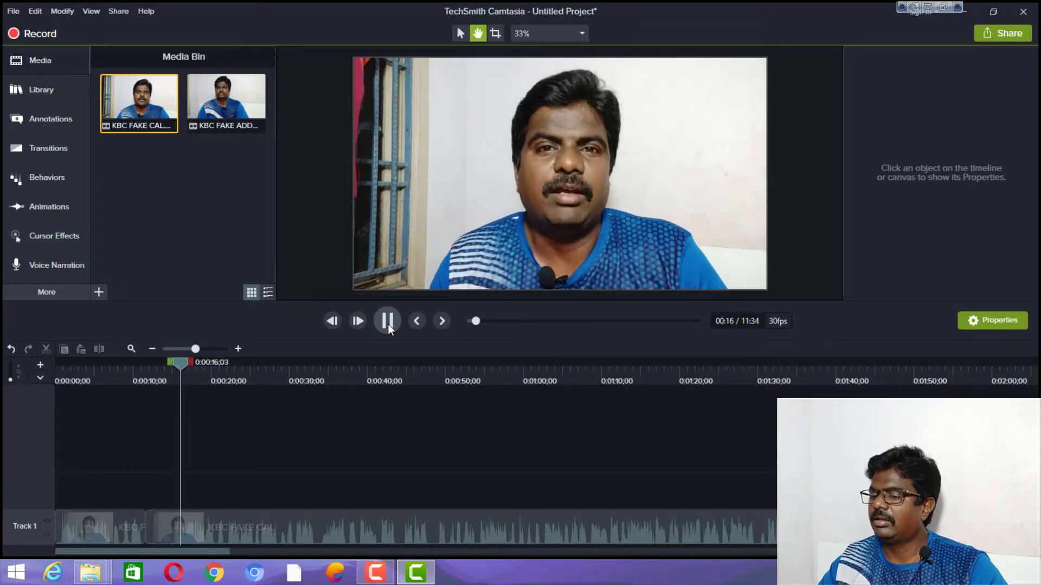
pyautogui.click(388, 324)
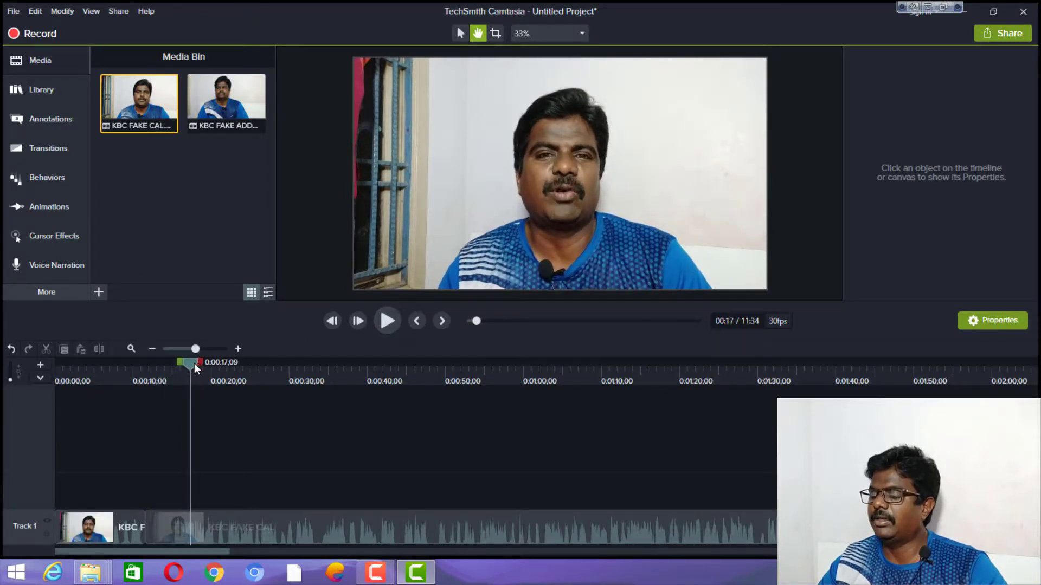
pyautogui.moveTo(191, 363); pyautogui.dragTo(175, 366)
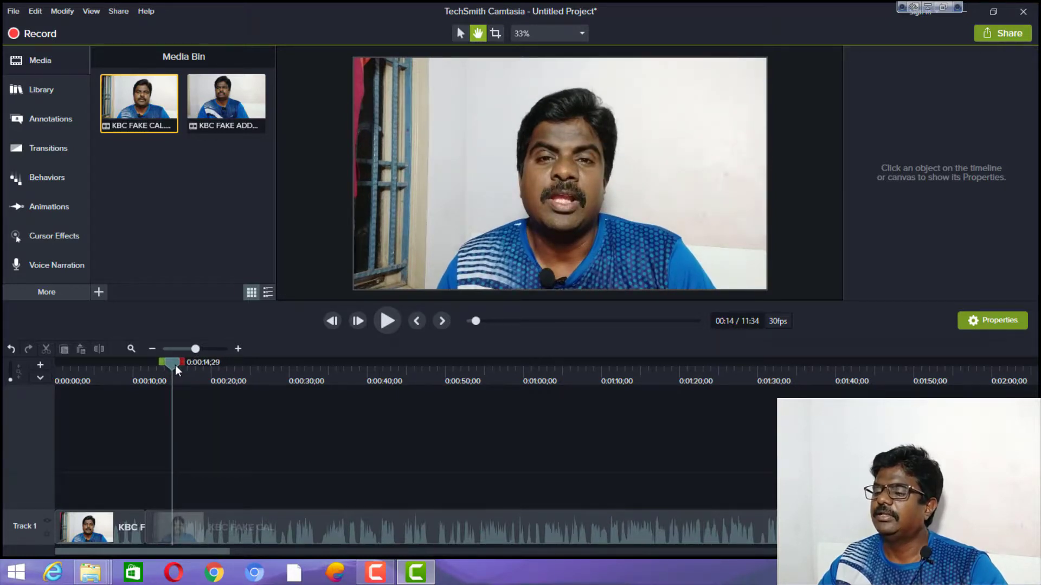
pyautogui.click(151, 528)
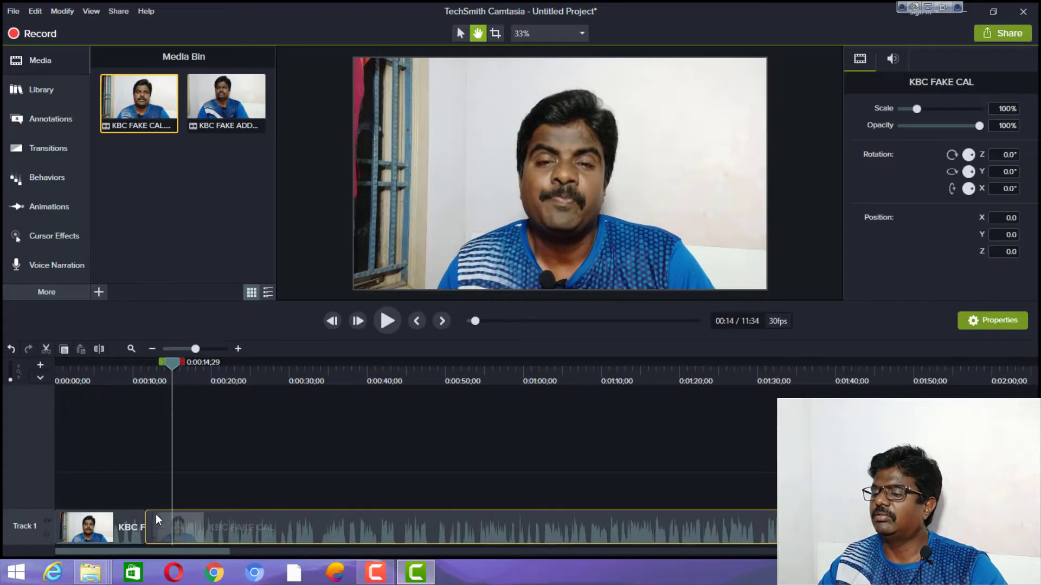
pyautogui.click(102, 349)
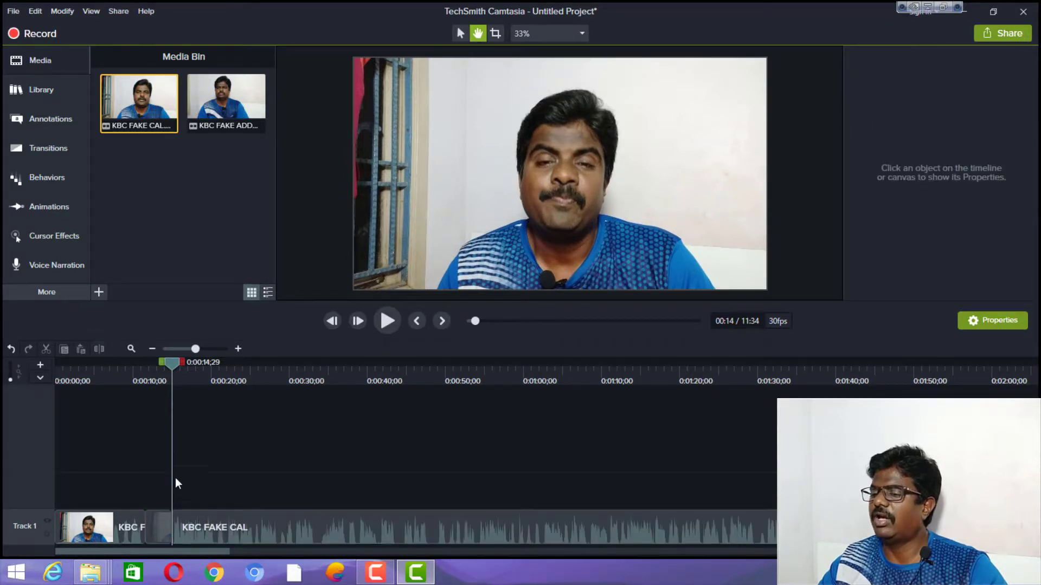
# Preview the footage after the second cut, then delete the short segment between the cuts and close the gap on Track 1.
pyautogui.click(387, 320)
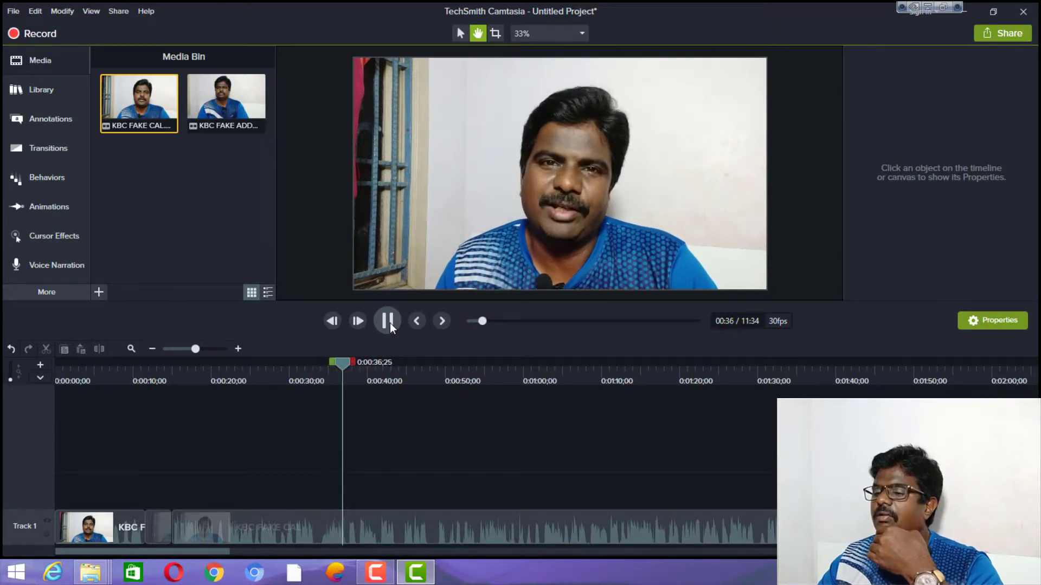
pyautogui.click(389, 323)
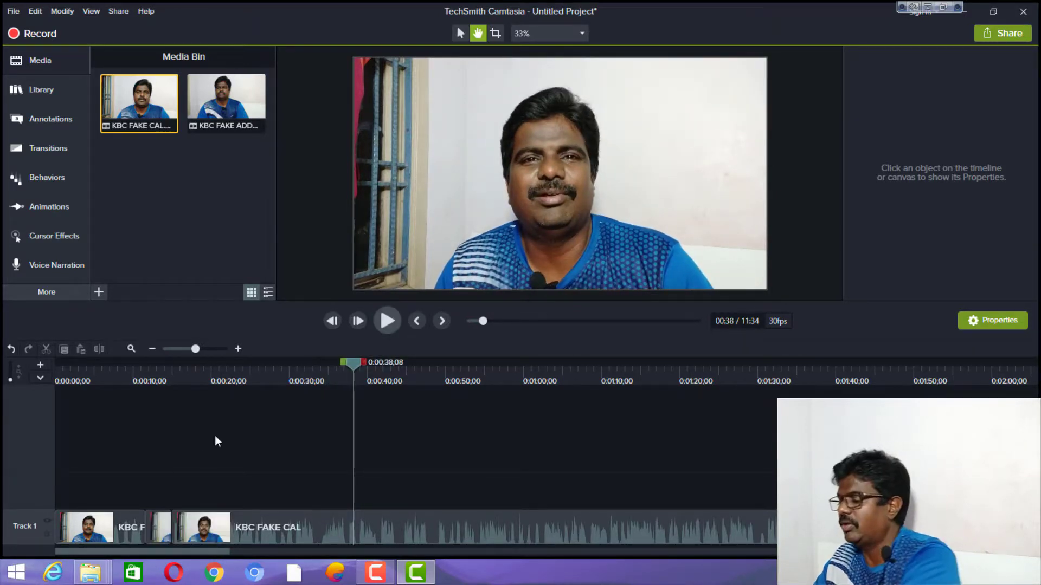
pyautogui.click(158, 530)
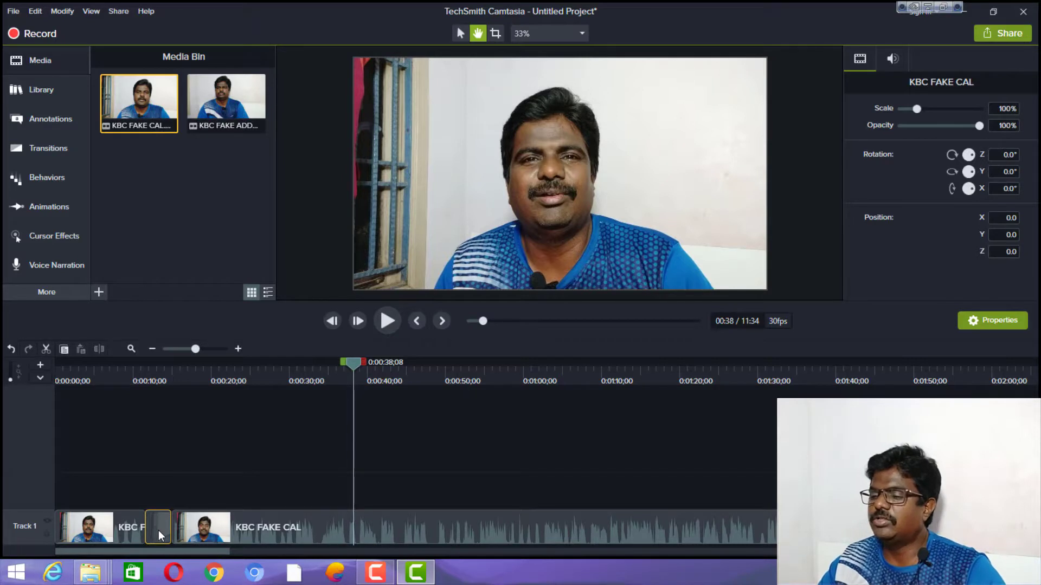
pyautogui.press('Delete')
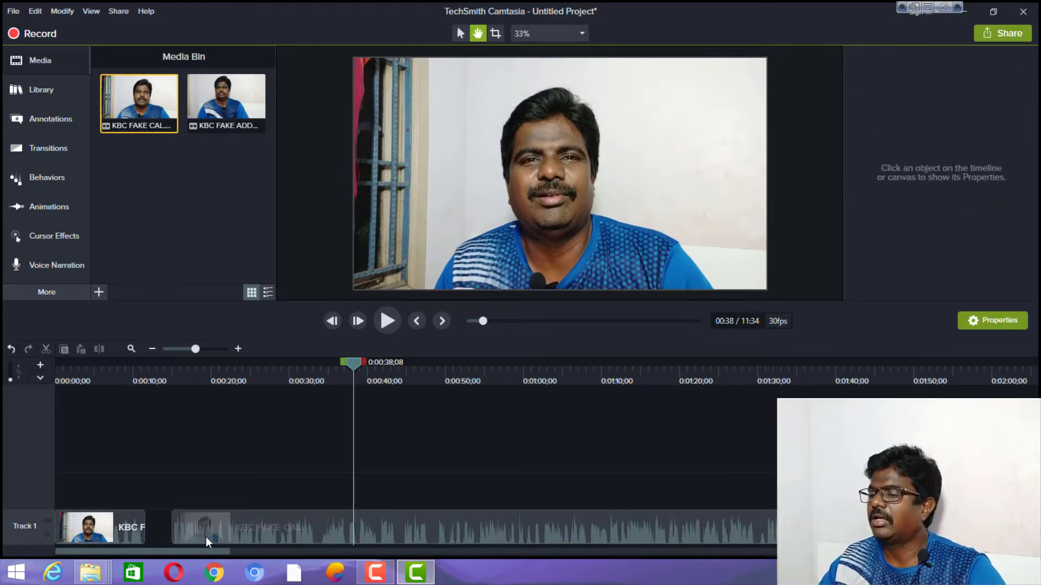
pyautogui.moveTo(206, 537); pyautogui.dragTo(141, 536)
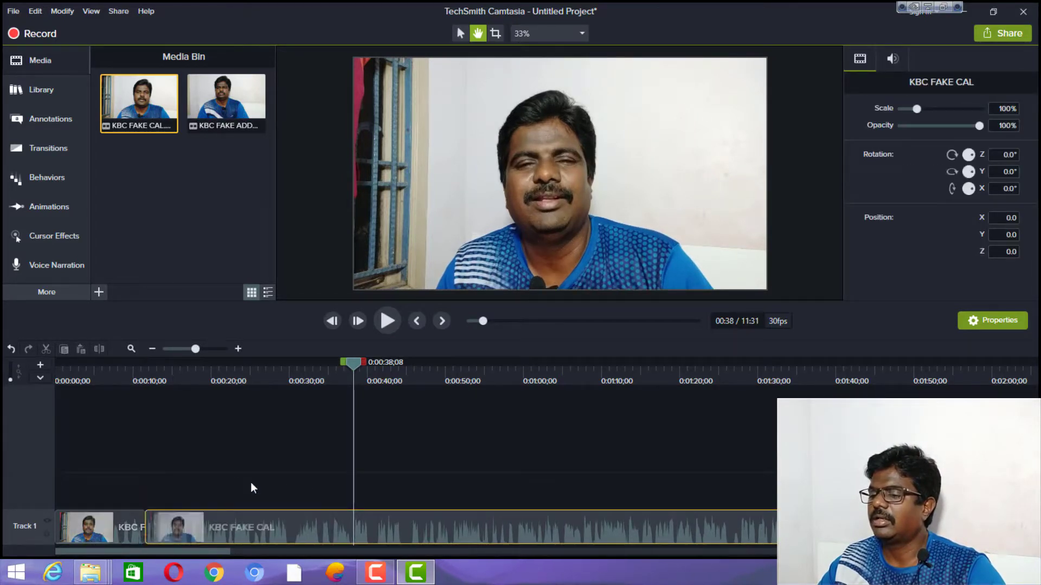
# Place the playhead at 0:00:10;03 and import the KUTTY ROBO PNG image from the Desktop into the media bin.
pyautogui.moveTo(347, 364); pyautogui.dragTo(131, 405)
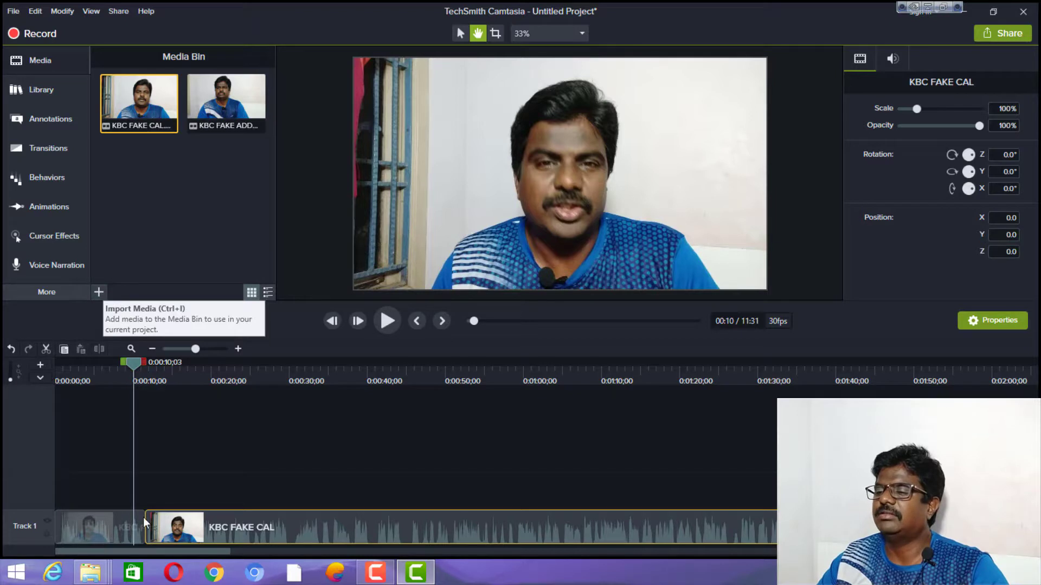
pyautogui.click(101, 293)
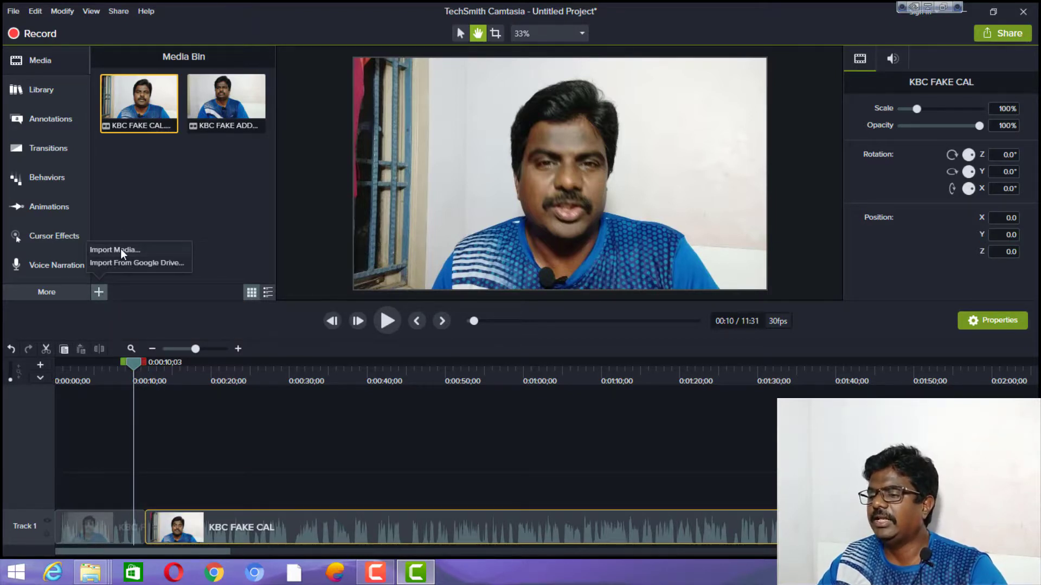
pyautogui.click(161, 263)
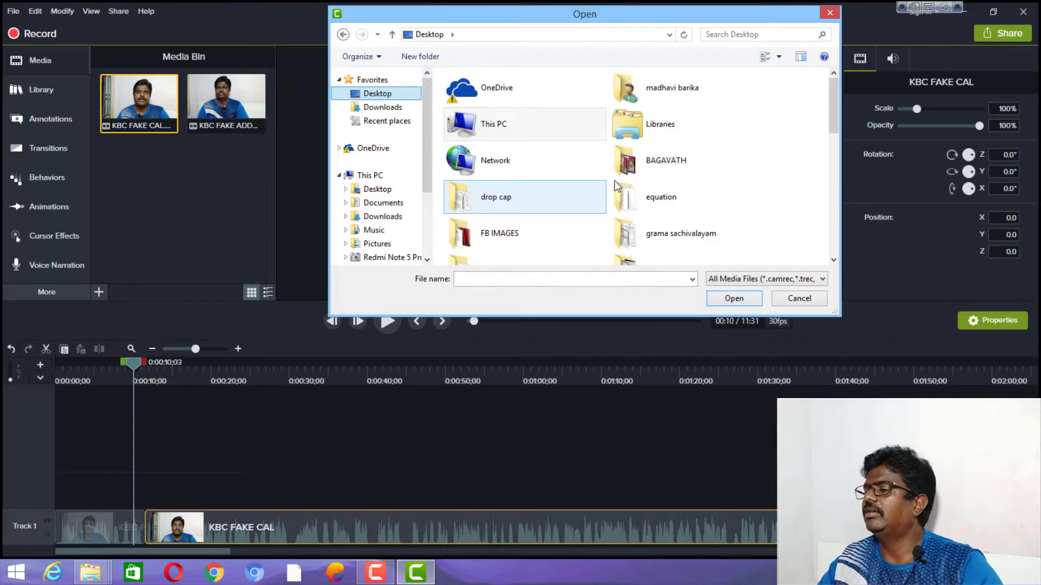
pyautogui.click(630, 175)
pyautogui.press('k')
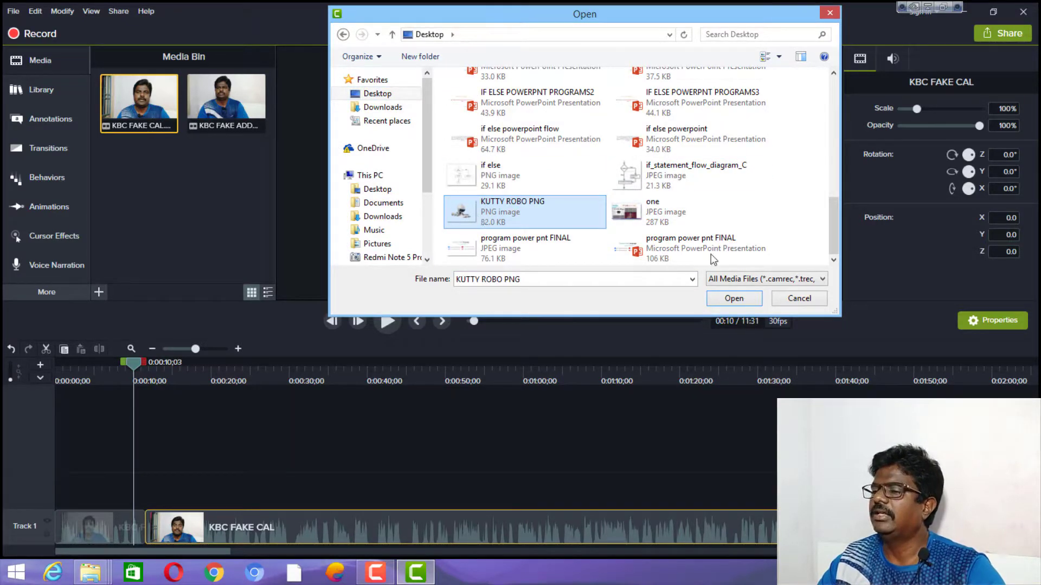
pyautogui.click(733, 298)
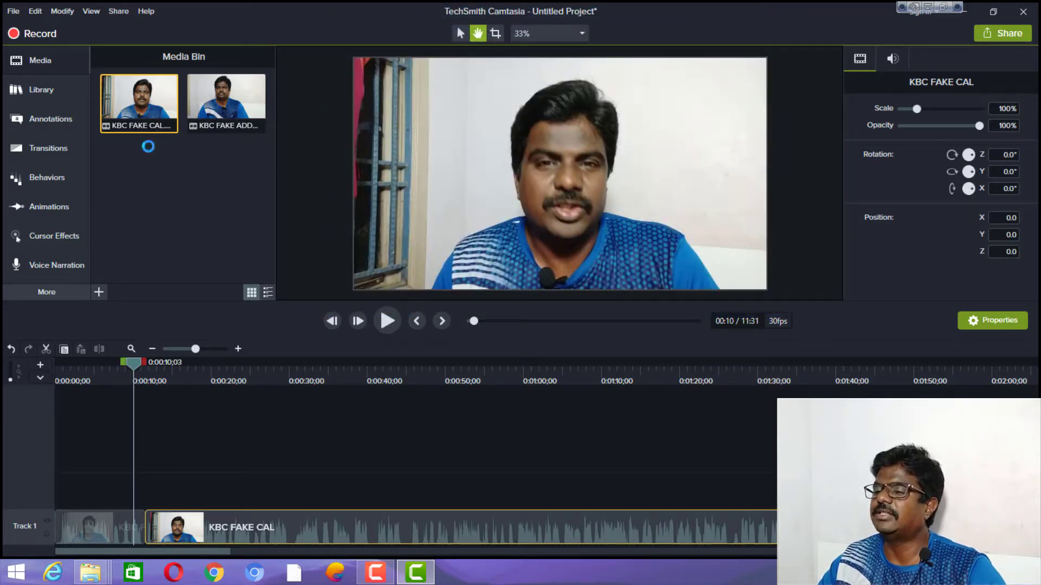
pyautogui.rightClick(156, 170)
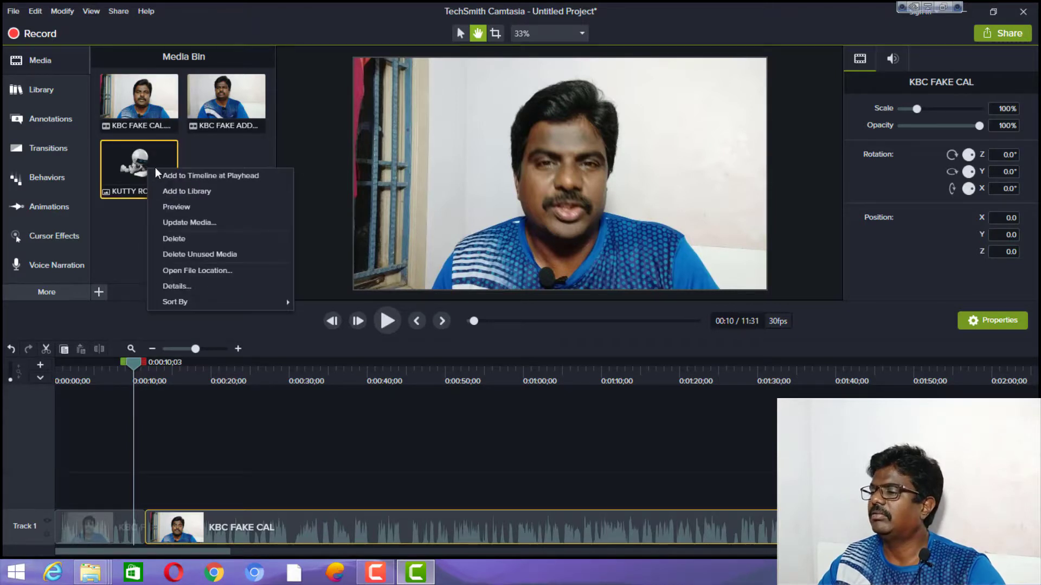
pyautogui.click(160, 172)
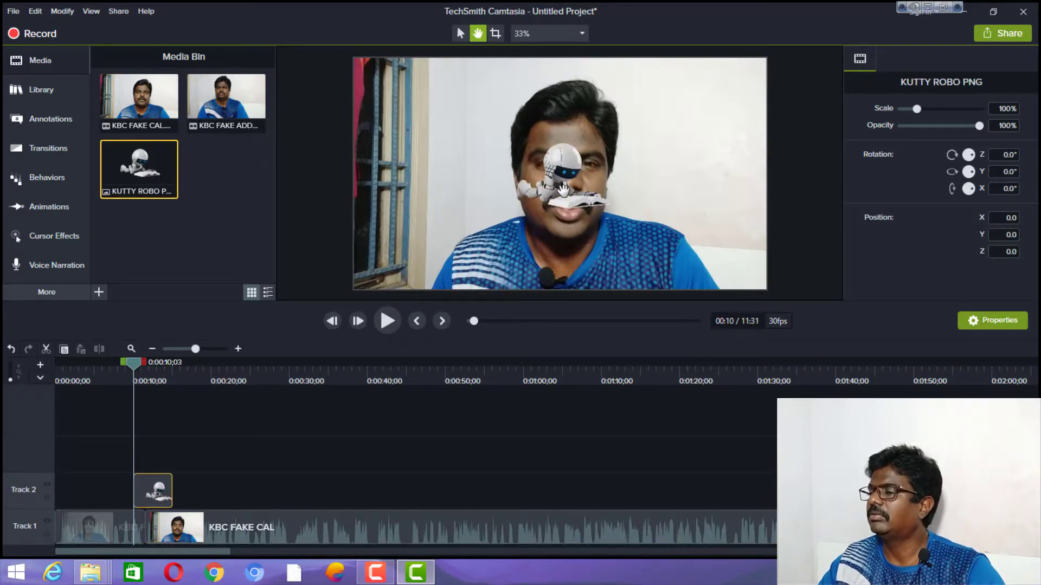
pyautogui.moveTo(564, 190); pyautogui.dragTo(579, 195)
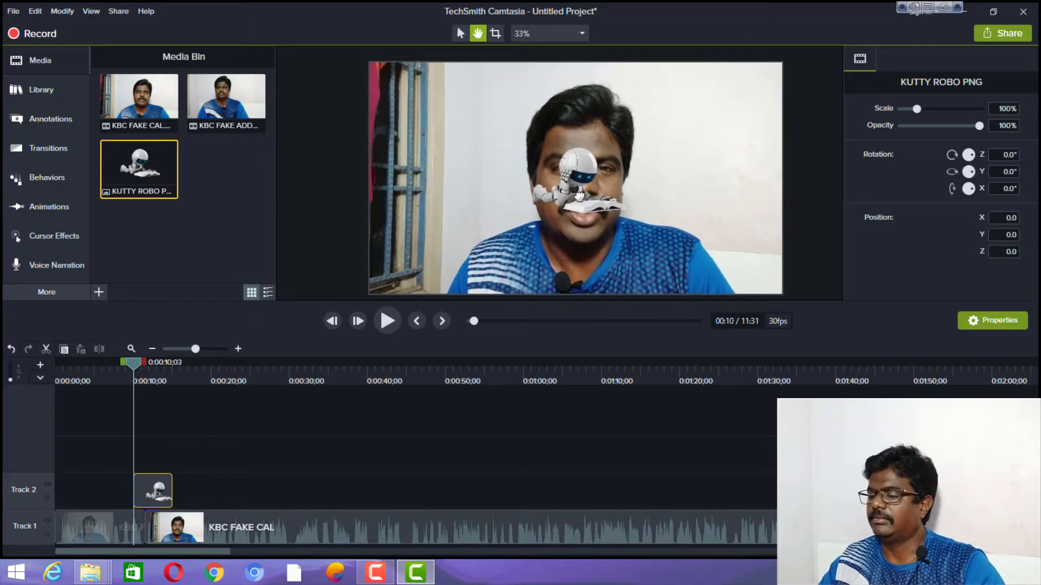
pyautogui.hotkey('ctrl', 'z')
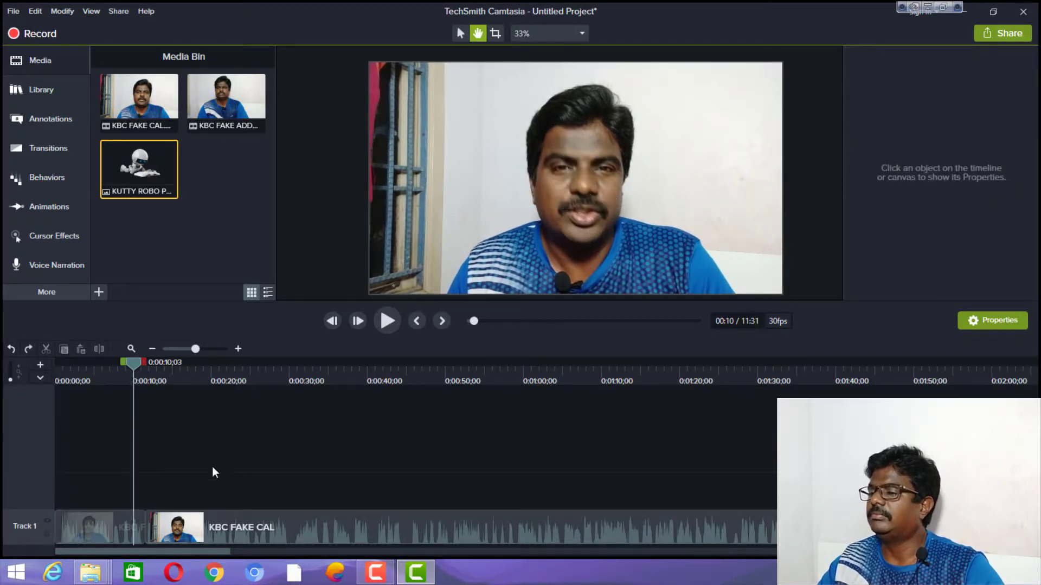
# Add the KUTTY ROBO PNG image to the timeline at the playhead and move it to the video frame's lower-left corner, about X -766.7, Y -393.9.
pyautogui.rightClick(163, 175)
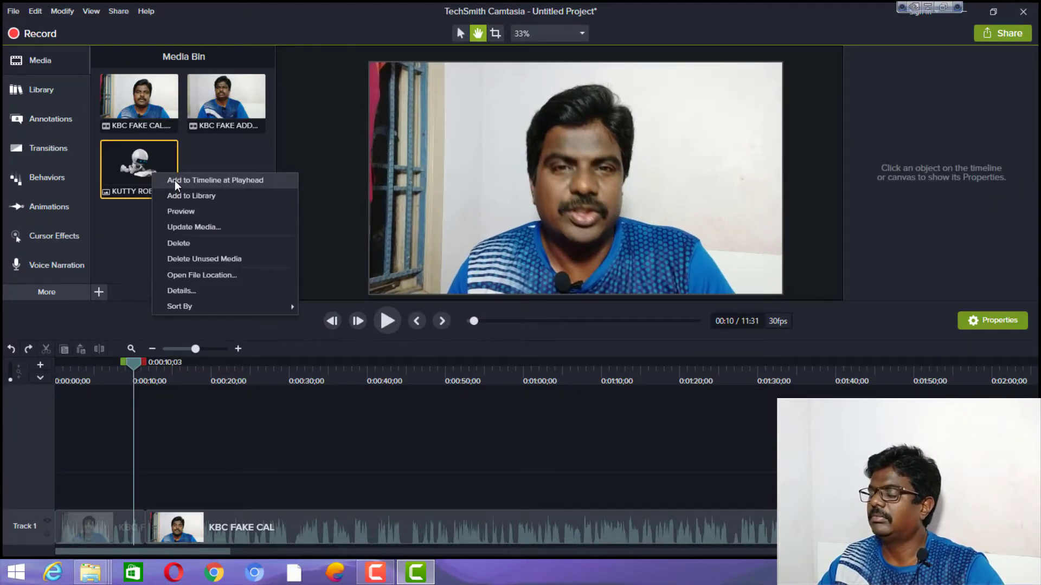
pyautogui.click(175, 180)
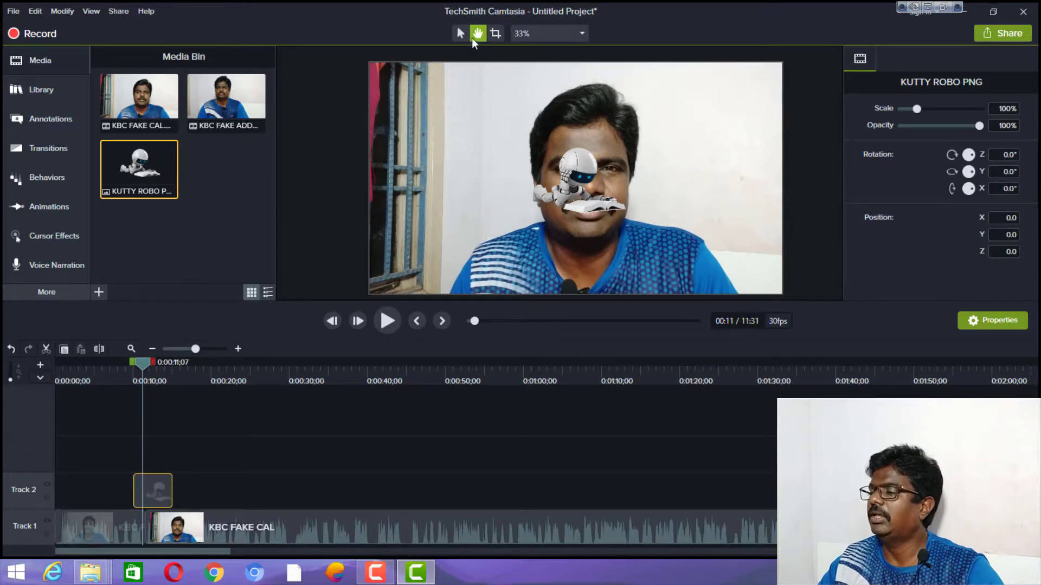
pyautogui.click(463, 34)
pyautogui.moveTo(584, 188); pyautogui.dragTo(425, 267)
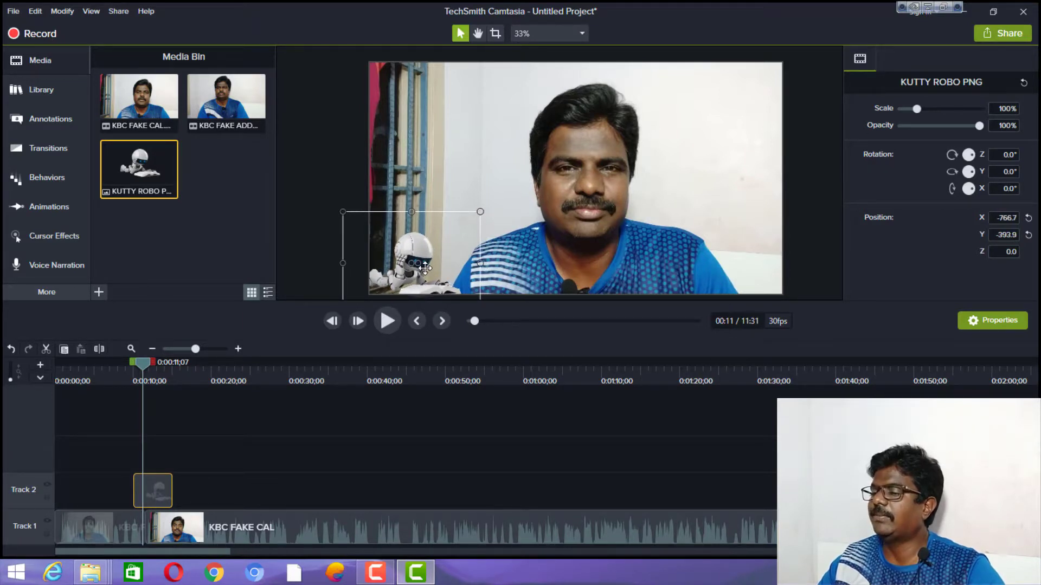
# Preview the robot image over the video and extend its clip on Track 2 to about 0:01:21.
pyautogui.click(389, 320)
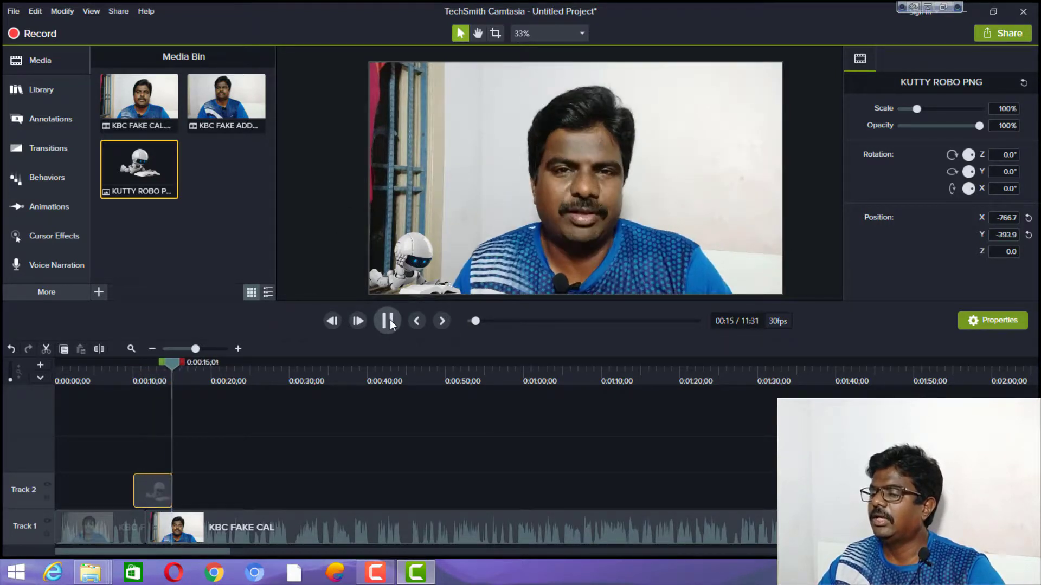
pyautogui.click(389, 320)
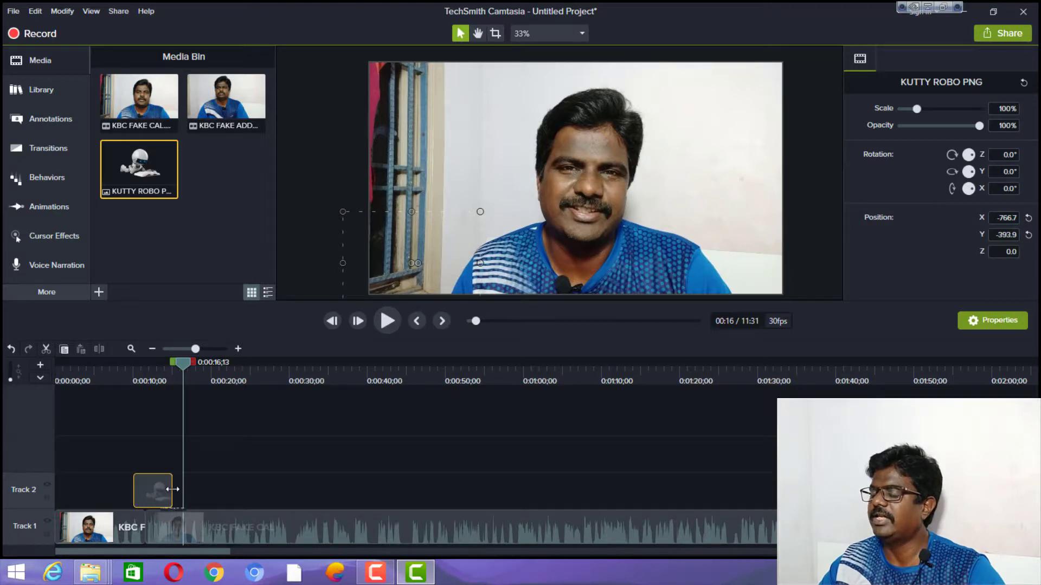
pyautogui.moveTo(172, 489); pyautogui.dragTo(689, 501)
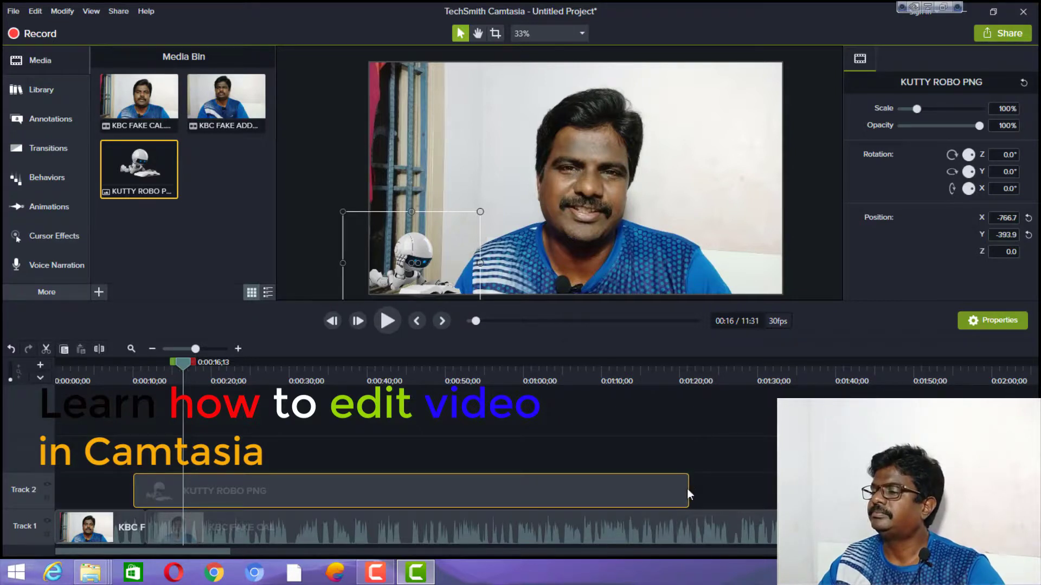
pyautogui.click(382, 320)
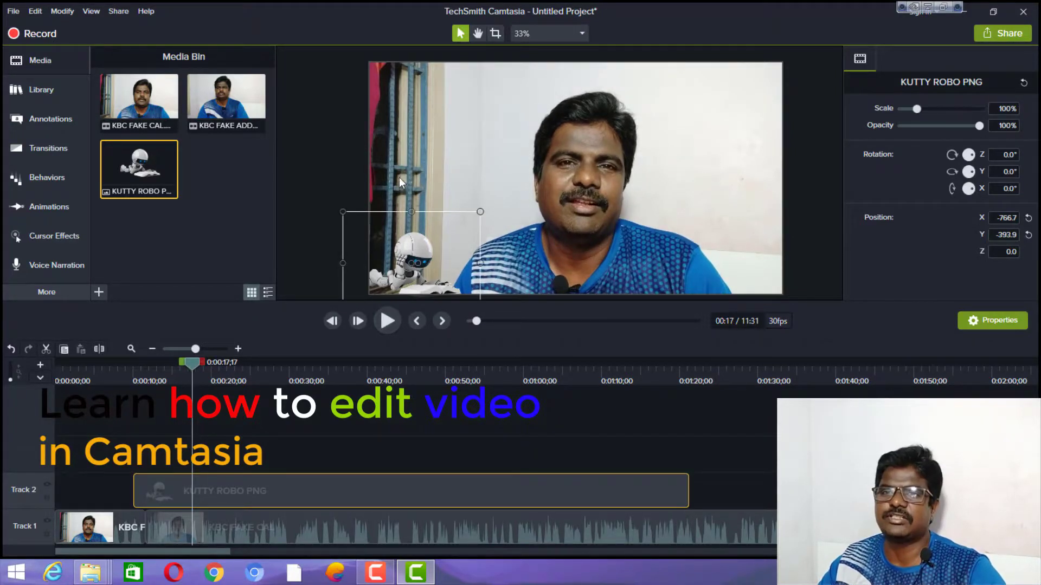
# Crop the window off the left side of the second KBC FAKE CAL clip, trim its right edge, centre it in the frame and preview it.
pyautogui.click(421, 164)
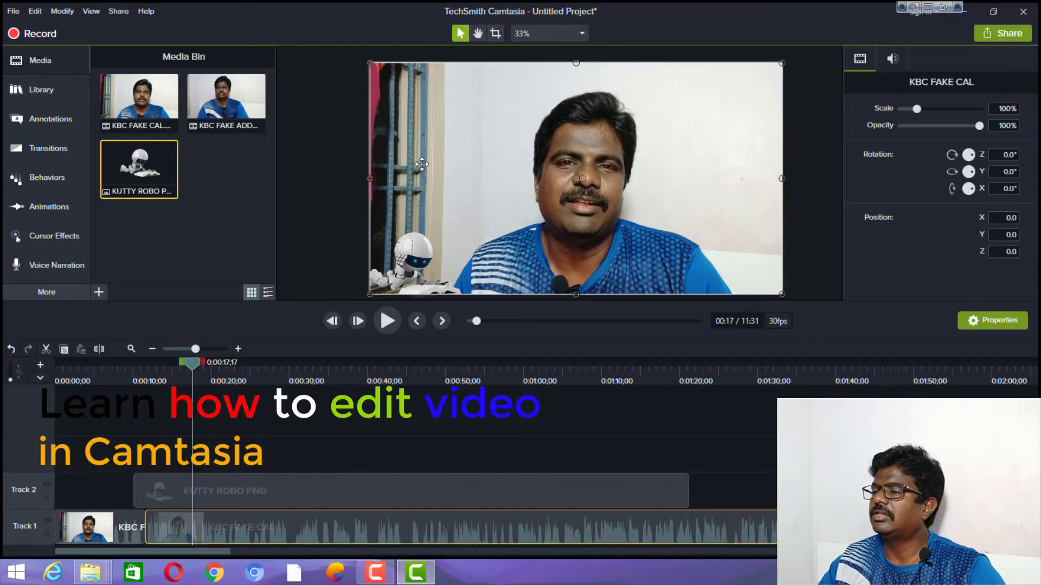
pyautogui.click(496, 34)
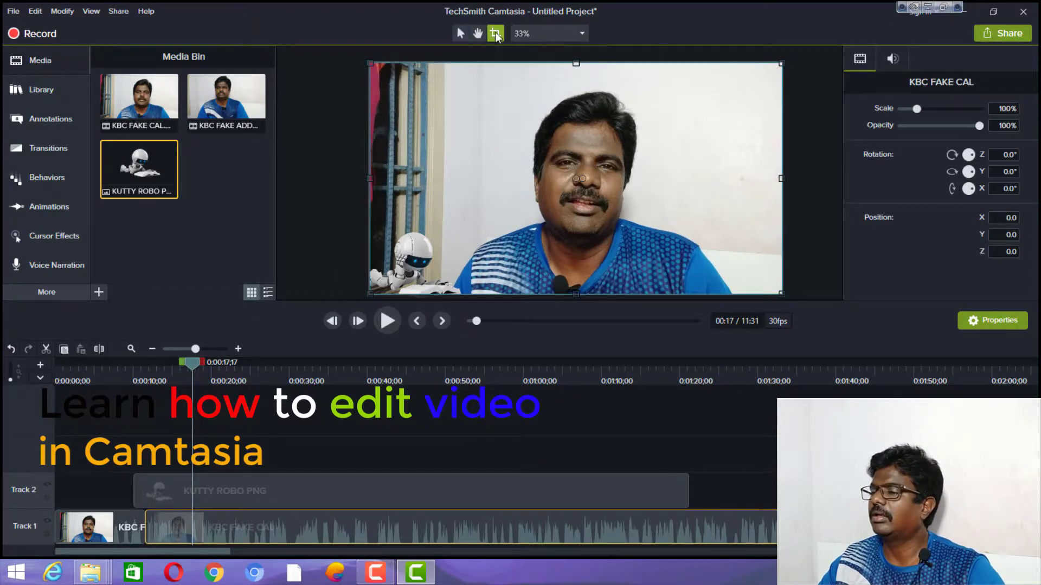
pyautogui.moveTo(369, 179); pyautogui.dragTo(443, 180)
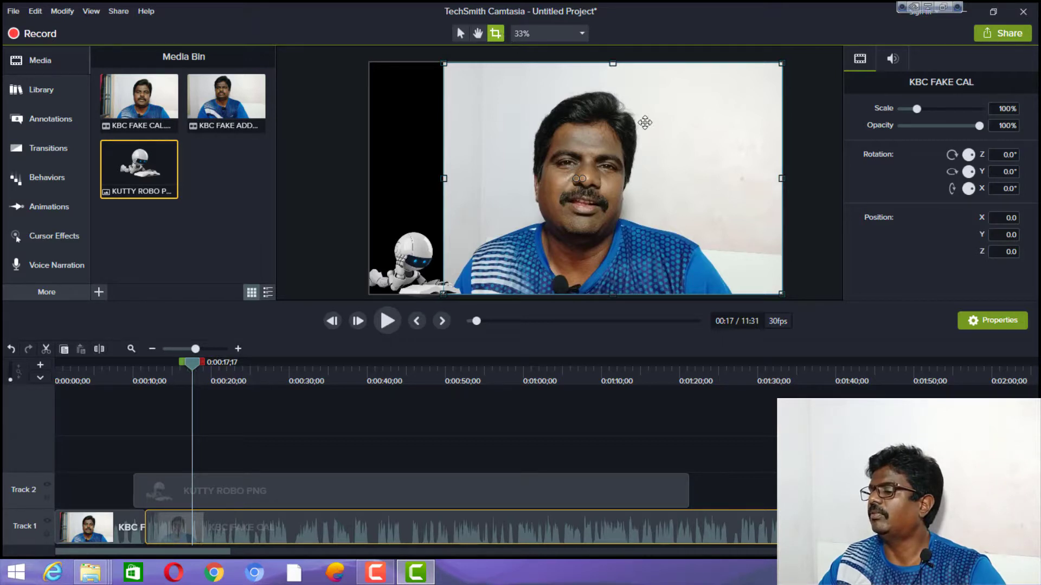
pyautogui.click(460, 33)
pyautogui.click(404, 271)
pyautogui.click(393, 322)
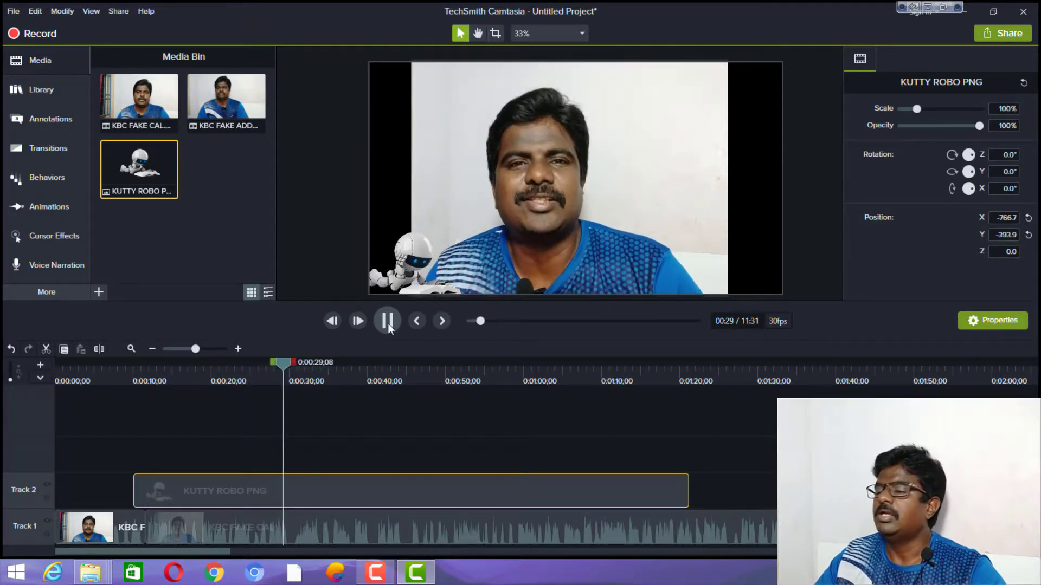
pyautogui.click(387, 322)
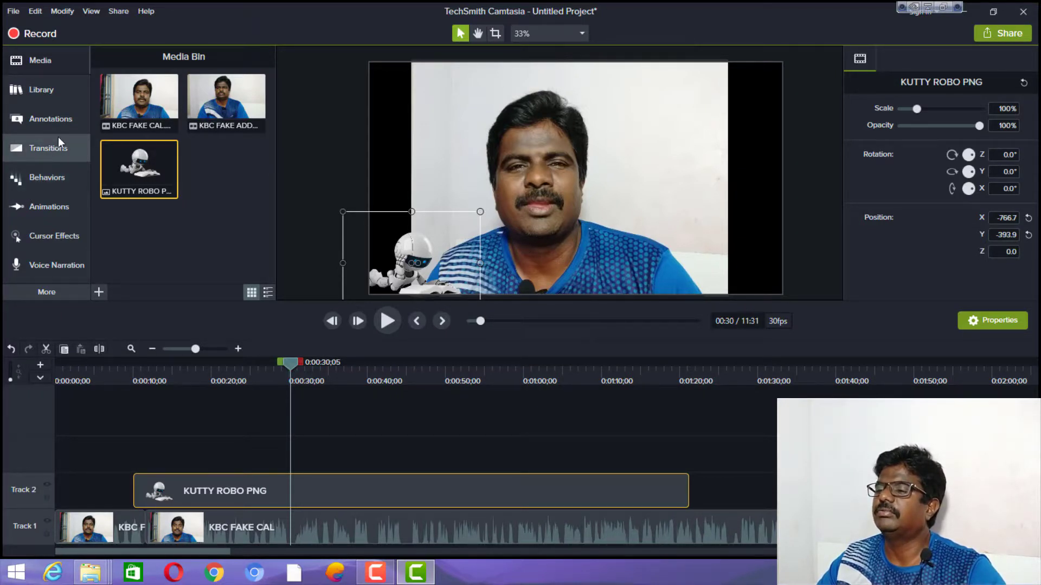
# Add the purple Speech Bubble 1 callout to the right of the speaker's face and replace its text with "NICET".
pyautogui.click(58, 120)
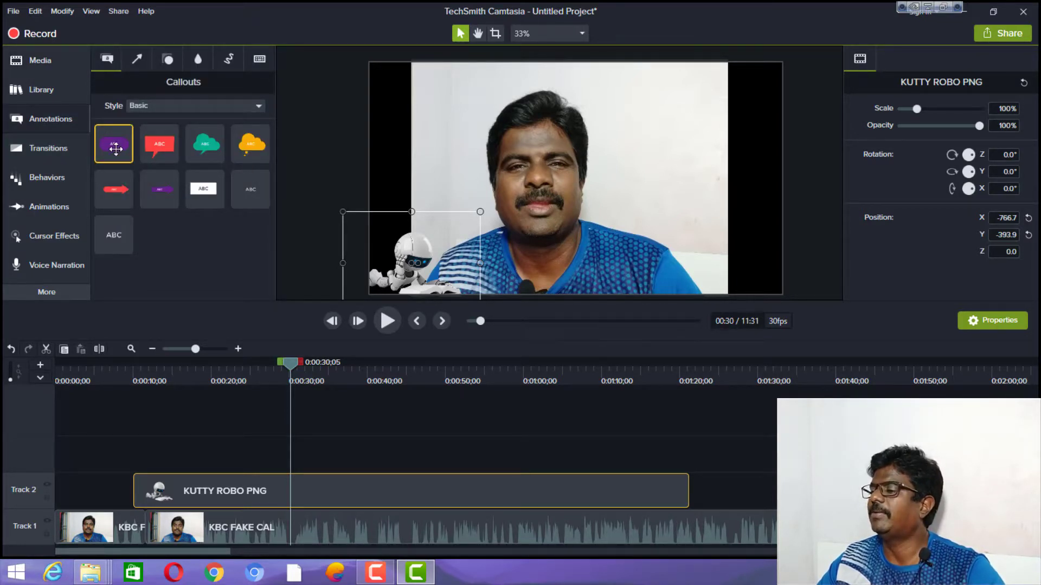
pyautogui.moveTo(116, 149); pyautogui.dragTo(708, 193)
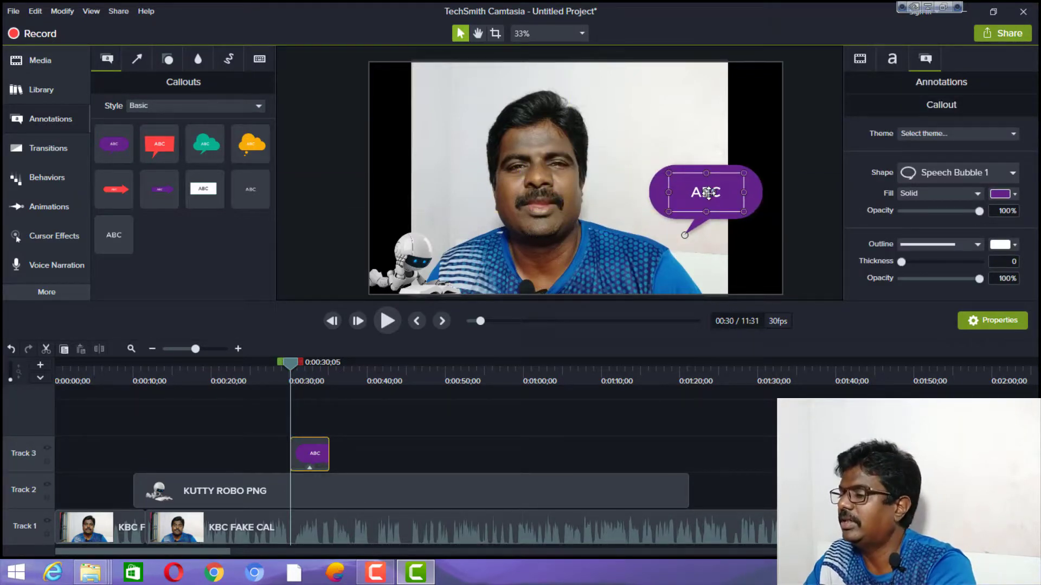
pyautogui.doubleClick(708, 193)
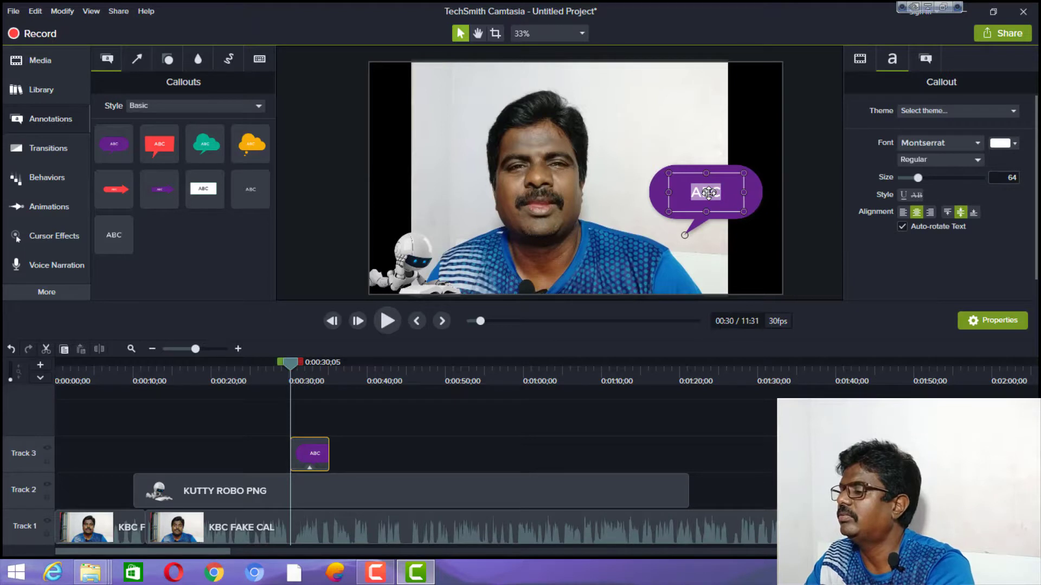
pyautogui.write('NICET')
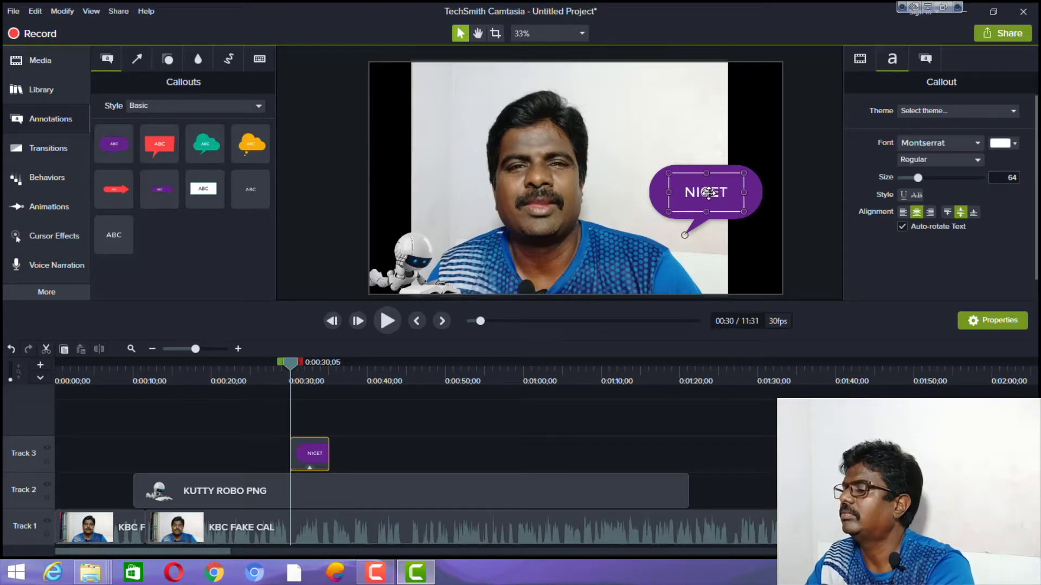
# Complete the speech bubble text as "NICETECHVIDYA" and colour all of it red.
pyautogui.write('ECHVIDYA')
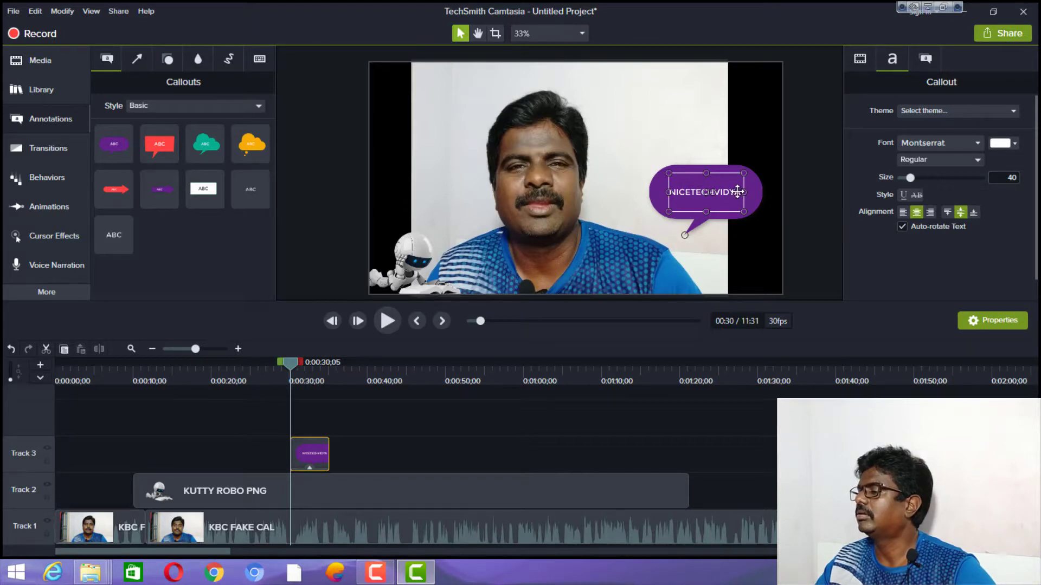
pyautogui.hotkey('ctrl', 'a')
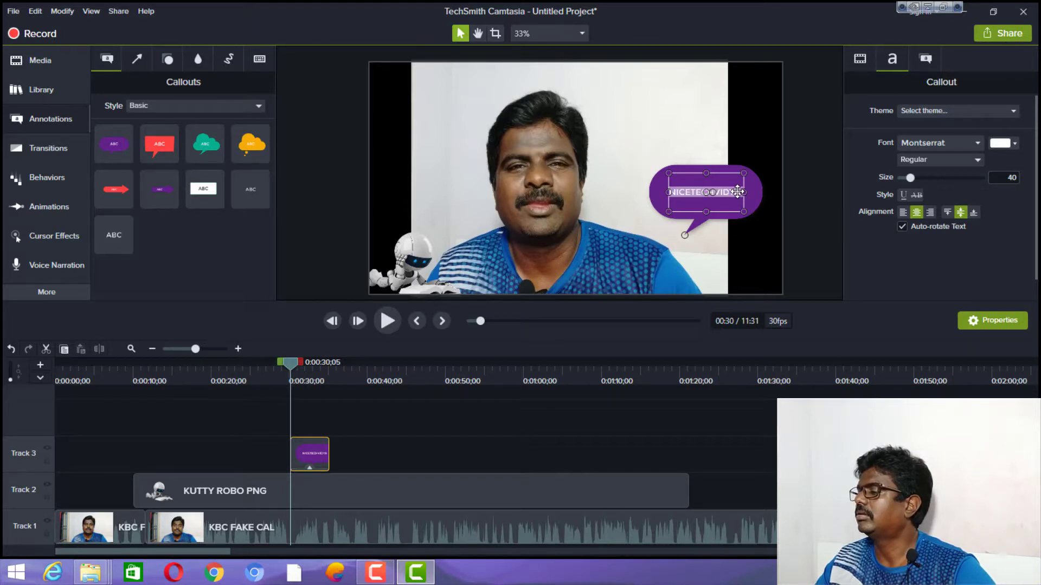
pyautogui.click(1014, 143)
pyautogui.moveTo(984, 212); pyautogui.dragTo(996, 197)
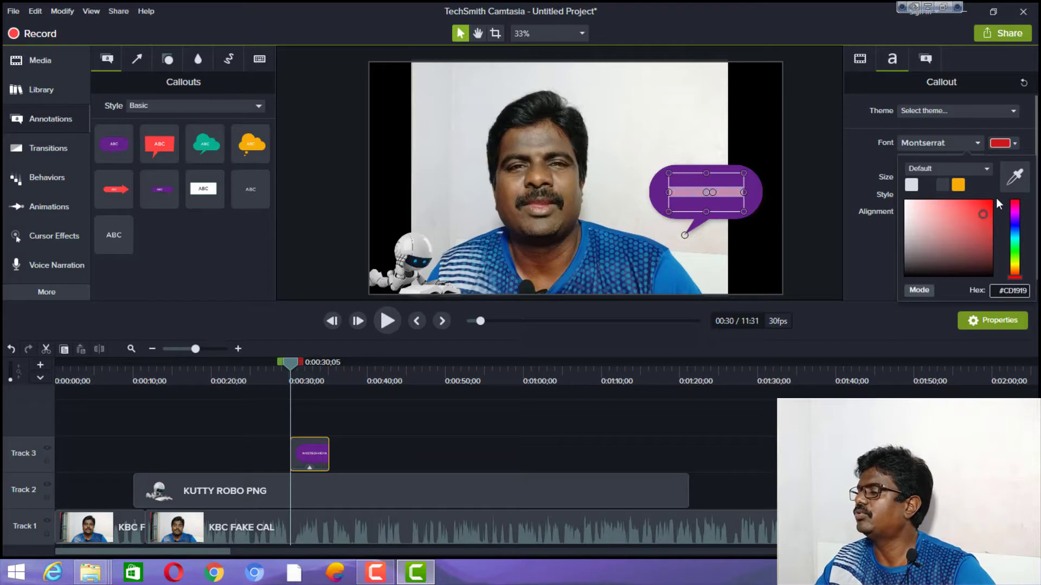
pyautogui.click(874, 210)
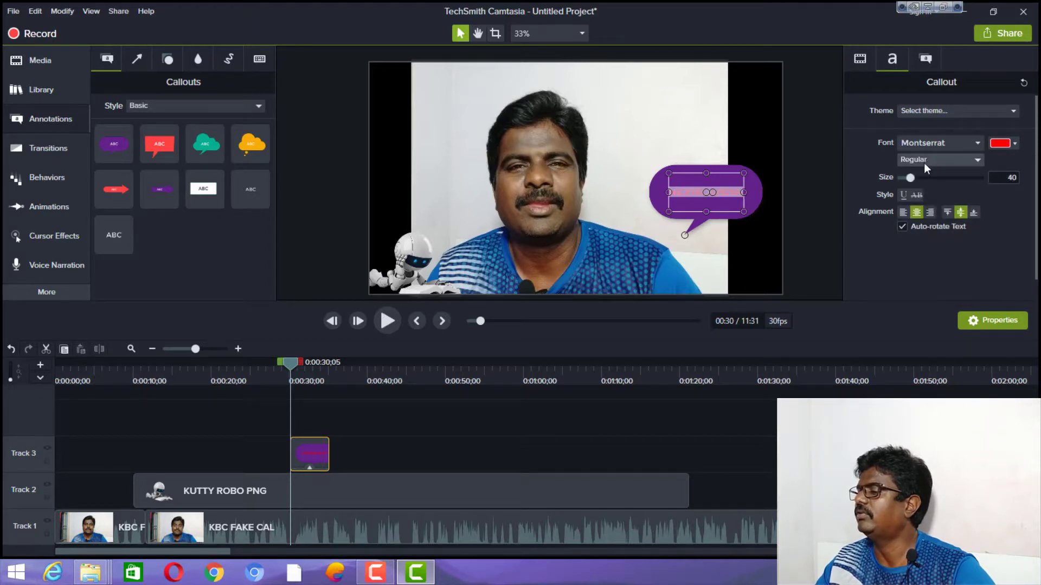
# Set the speech bubble text size to 60, try right and left alignment, and centre the text horizontally.
pyautogui.moveTo(910, 177)
pyautogui.mouseDown()
pyautogui.moveTo(924, 180)
pyautogui.moveTo(916, 181)
pyautogui.mouseUp()
pyautogui.click(929, 212)
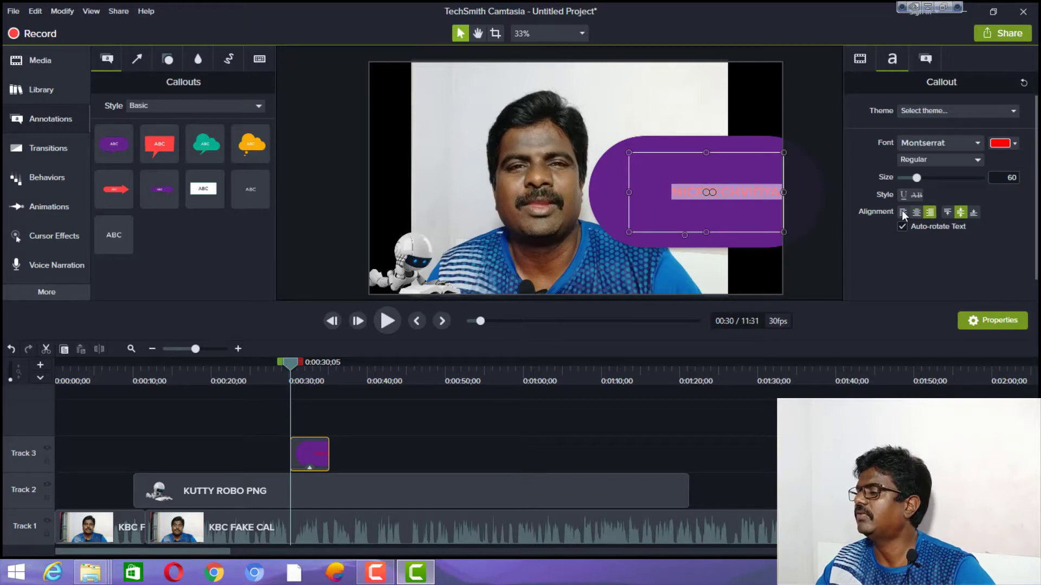
pyautogui.click(902, 212)
pyautogui.click(916, 212)
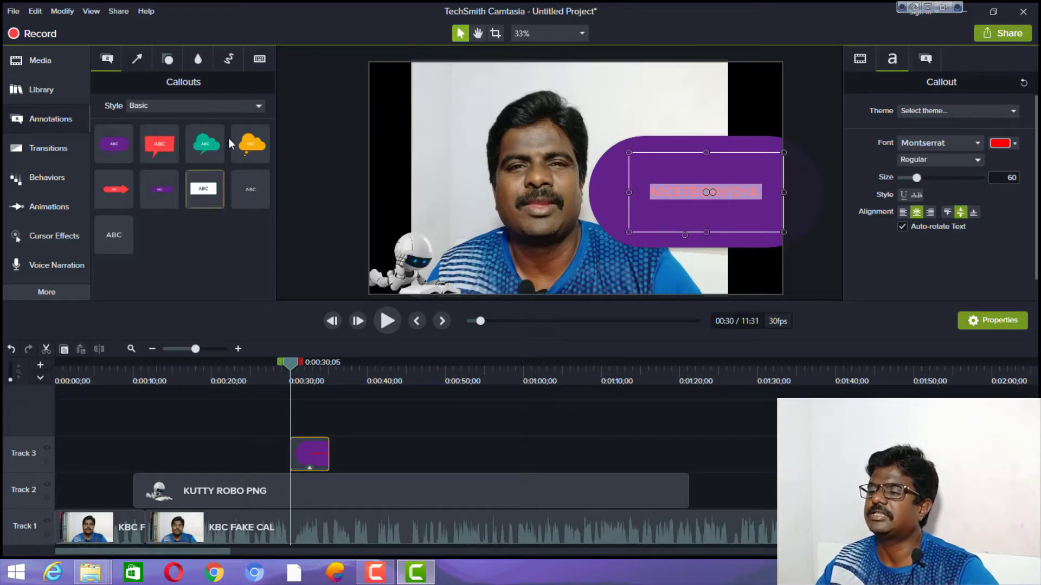
# Browse the arrow, shape, blur and highlight, and sketch motion annotations.
pyautogui.click(138, 59)
pyautogui.click(166, 59)
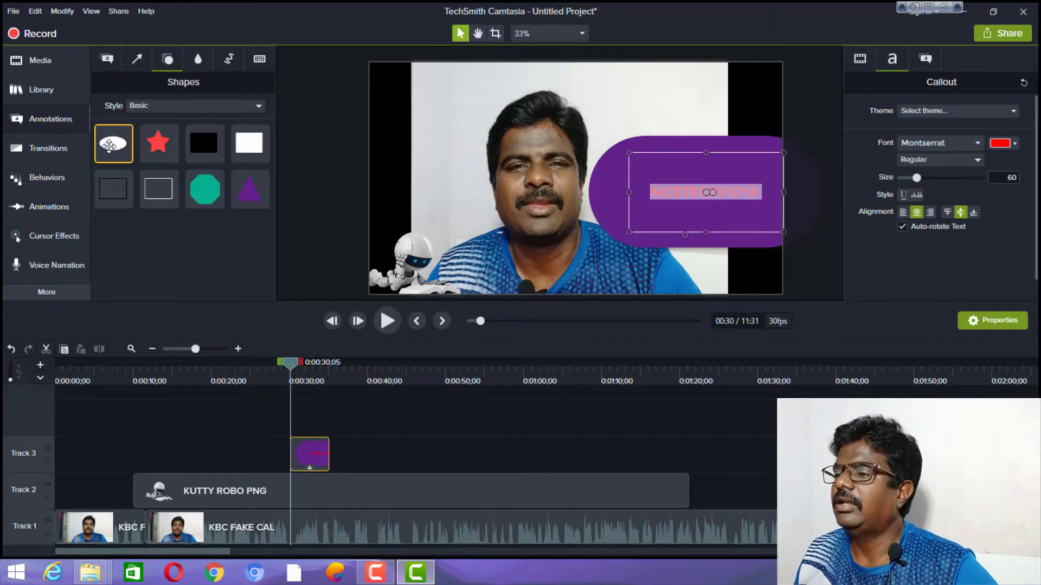
pyautogui.click(141, 61)
pyautogui.click(159, 66)
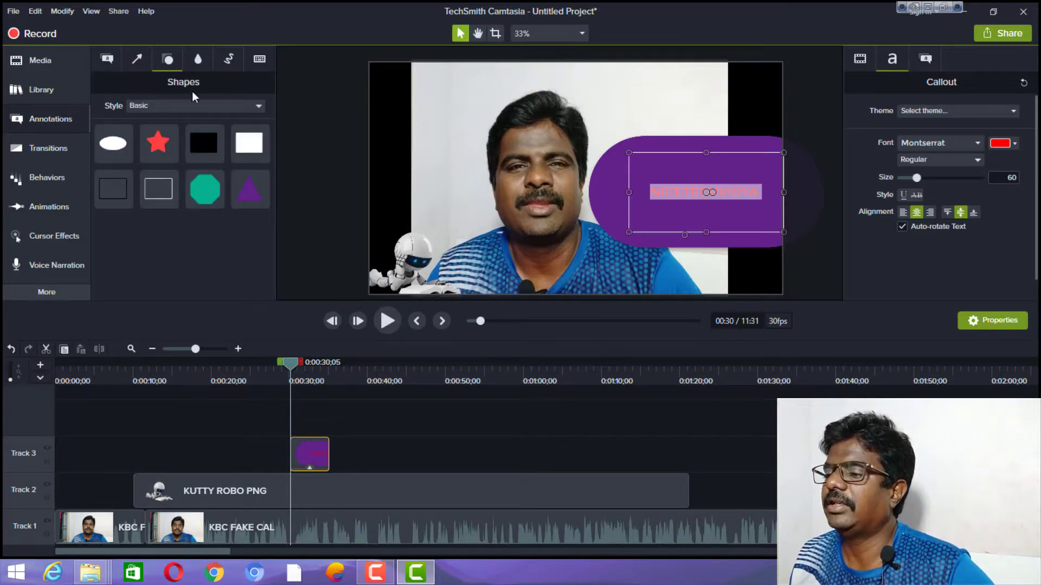
pyautogui.click(199, 60)
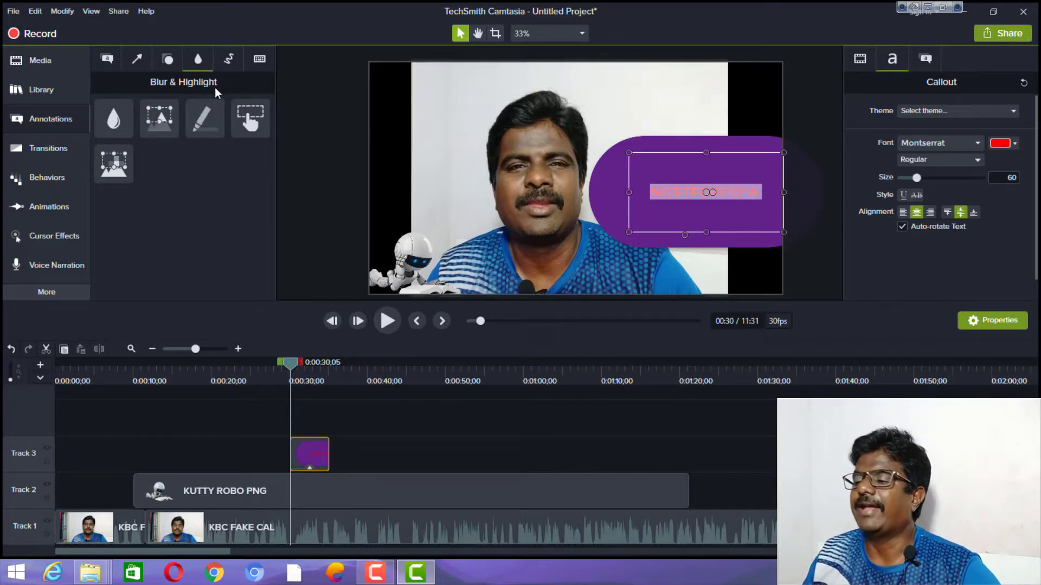
pyautogui.click(228, 62)
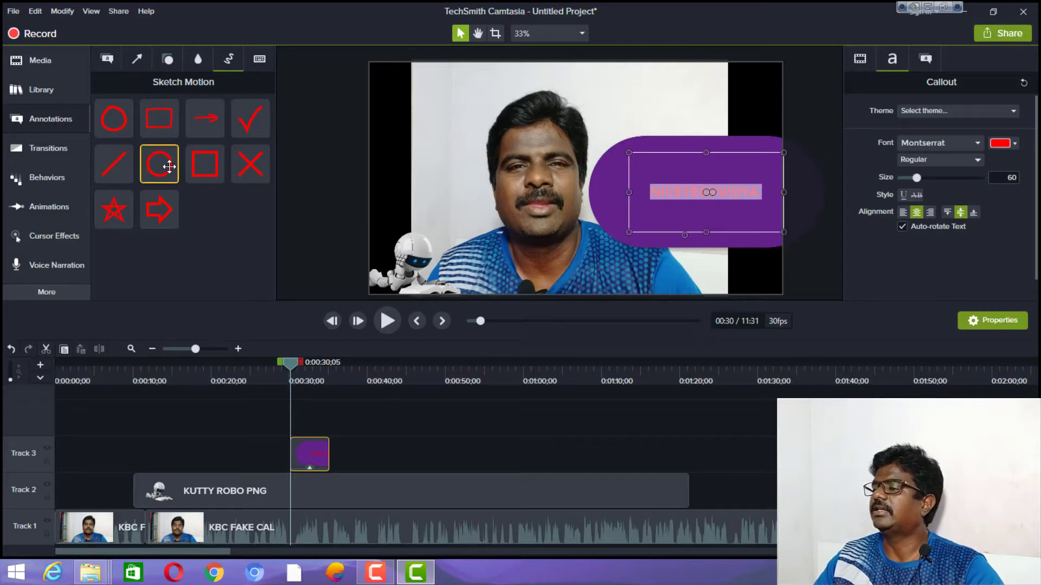
# Try a Sketch Motion circle above the speech bubble callout, and delete both annotations from the canvas.
pyautogui.moveTo(170, 167)
pyautogui.mouseDown()
pyautogui.moveTo(395, 201)
pyautogui.moveTo(575, 178)
pyautogui.moveTo(706, 101)
pyautogui.mouseUp()
pyautogui.click(253, 55)
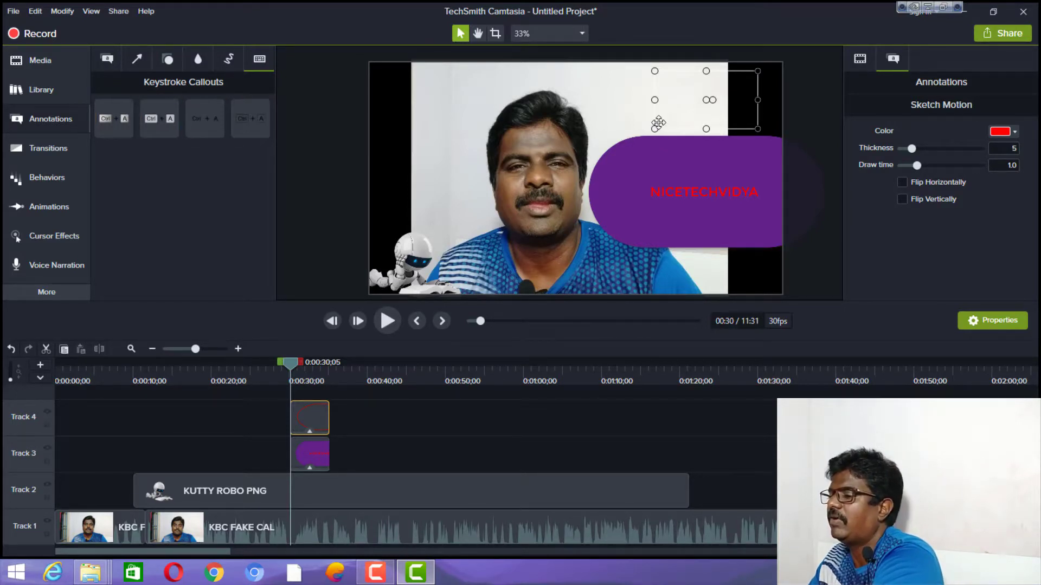
pyautogui.press('Delete')
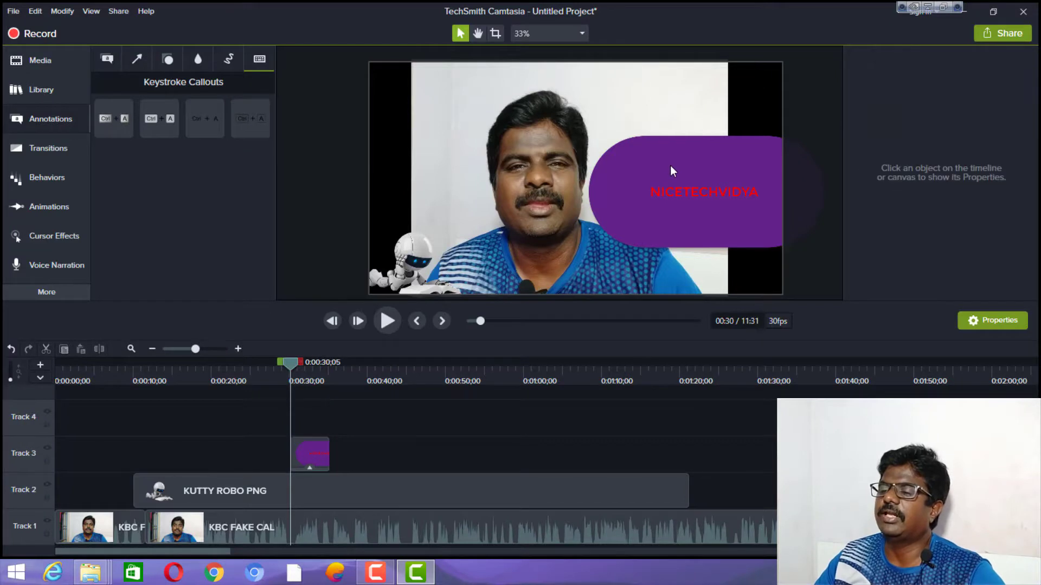
pyautogui.click(669, 165)
pyautogui.press('Delete')
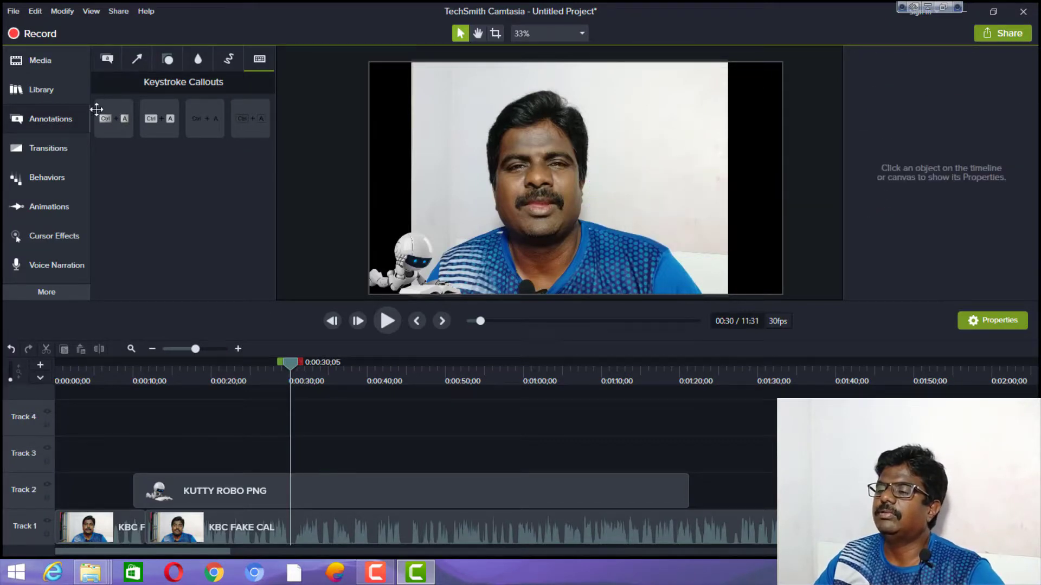
# Add the Checkerboard transition to both ends of the KUTTY ROBO PNG clip on Track 2.
pyautogui.click(61, 177)
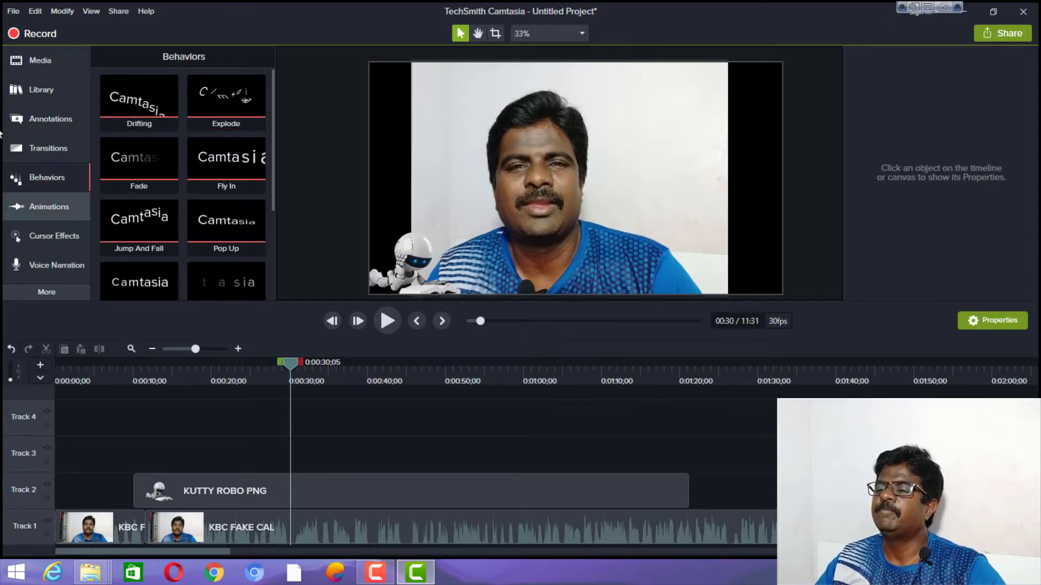
pyautogui.click(50, 148)
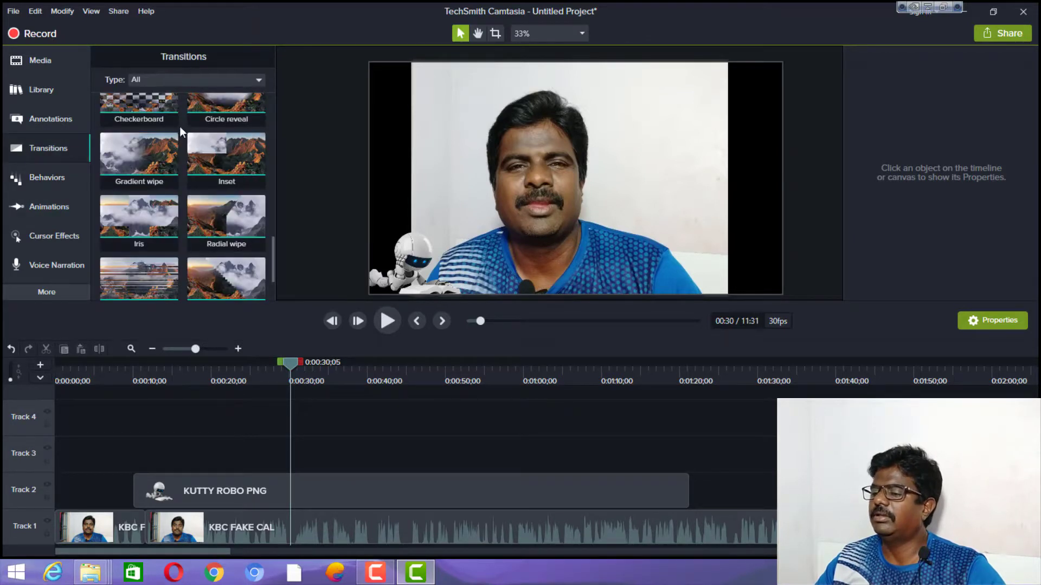
pyautogui.click(409, 275)
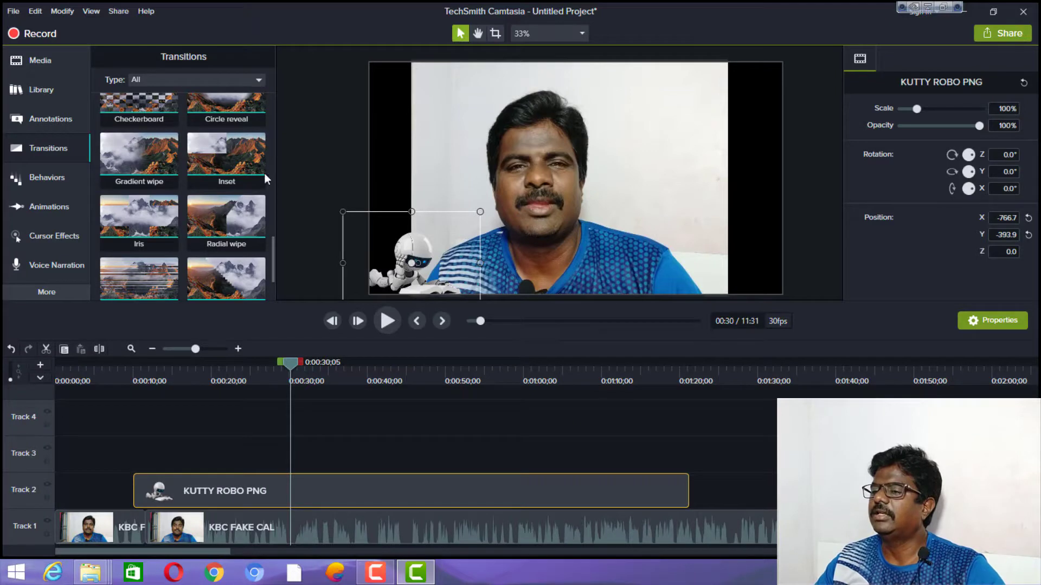
pyautogui.click(157, 114)
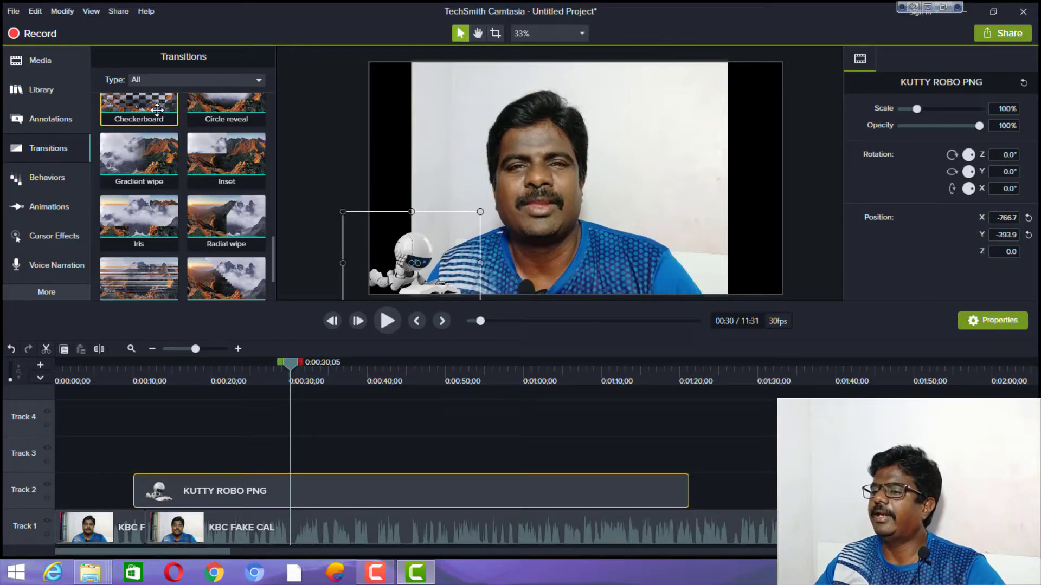
pyautogui.rightClick(157, 111)
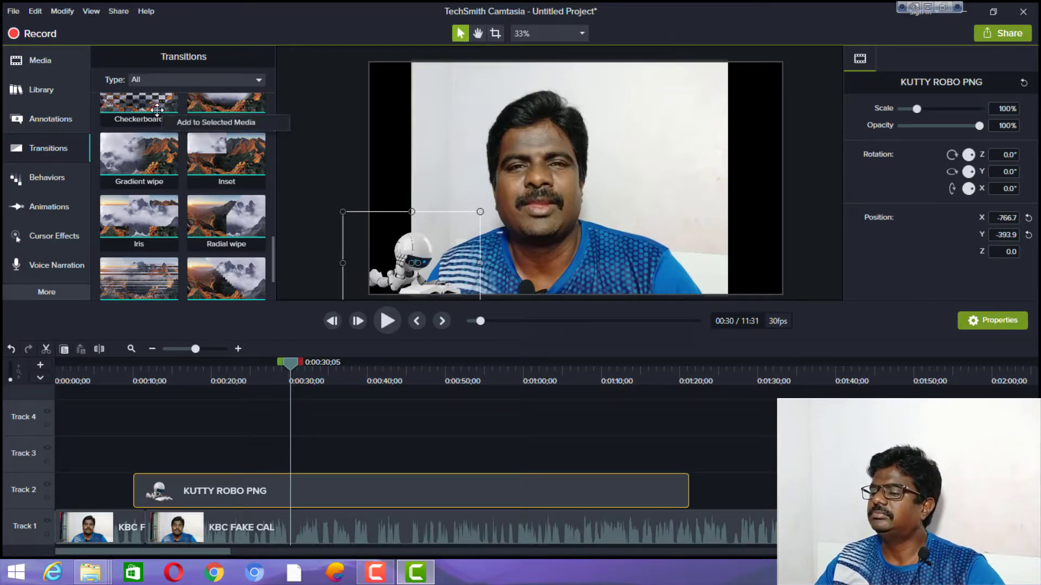
pyautogui.click(180, 125)
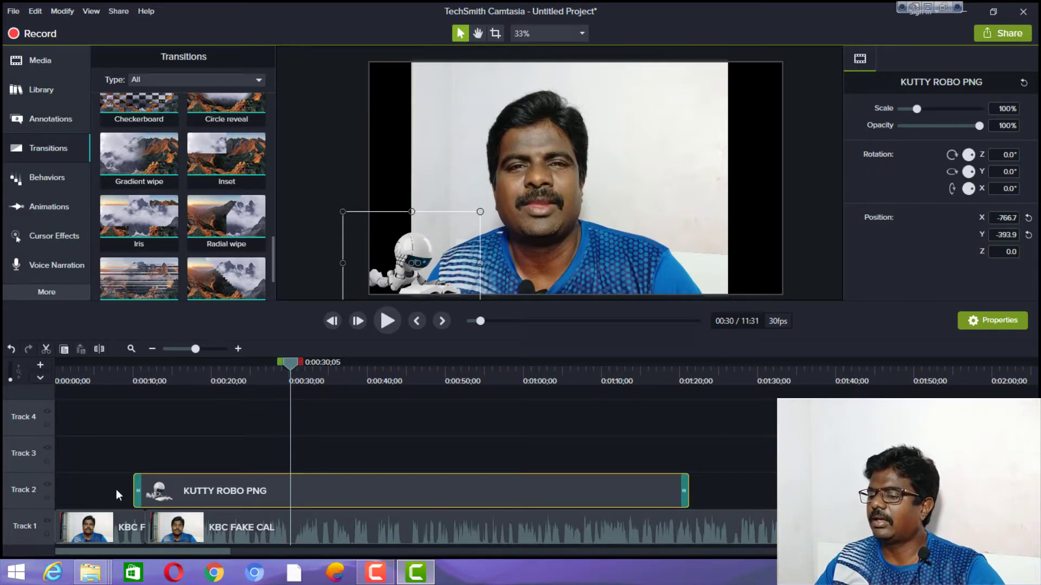
# Lengthen the Checkerboard transition at the start of the robot clip and preview it from about 0:00:07.
pyautogui.click(139, 490)
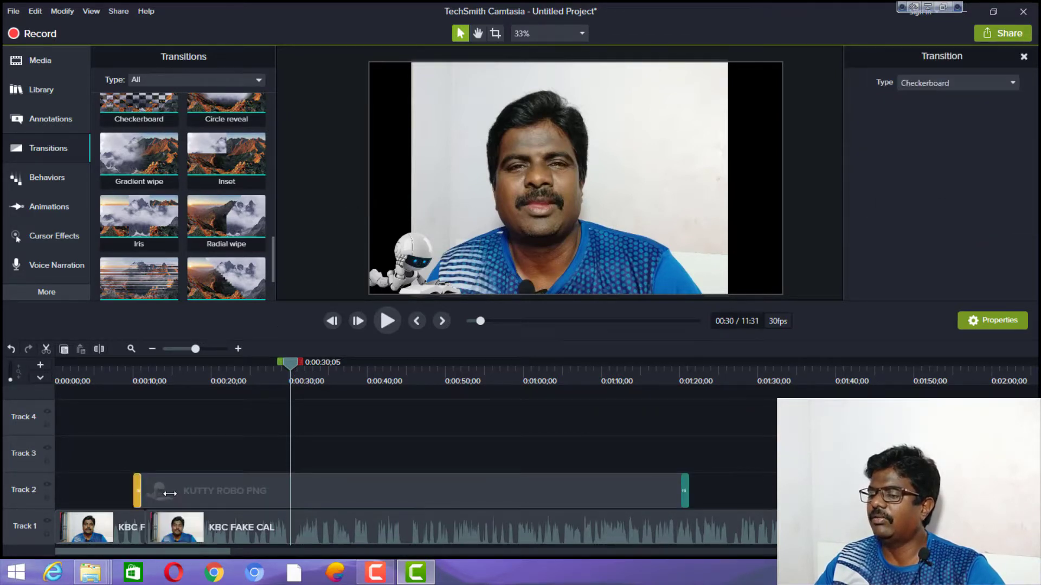
pyautogui.moveTo(170, 493); pyautogui.dragTo(169, 493)
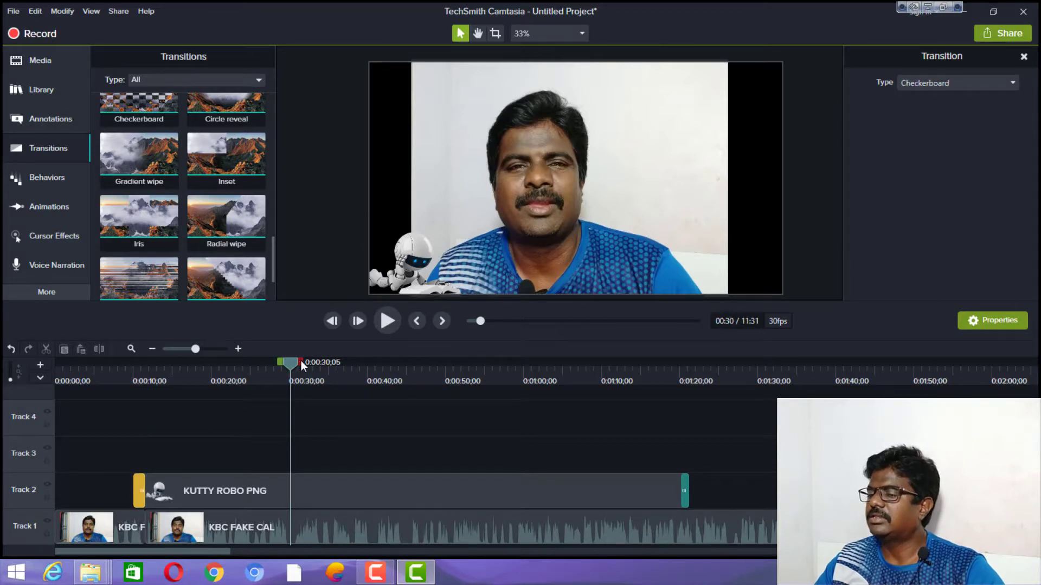
pyautogui.moveTo(276, 366); pyautogui.dragTo(110, 399)
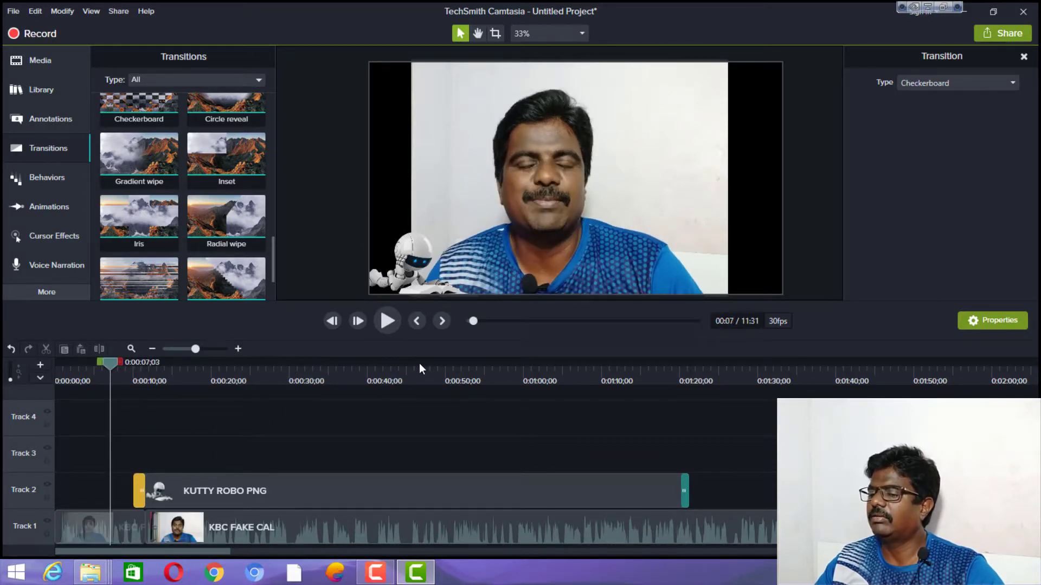
pyautogui.click(387, 321)
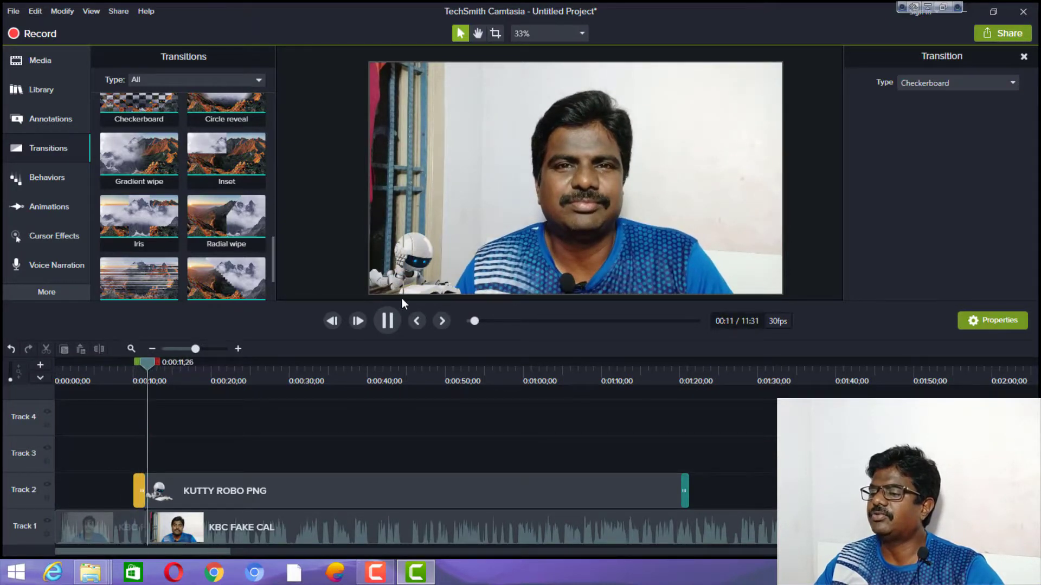
pyautogui.click(385, 321)
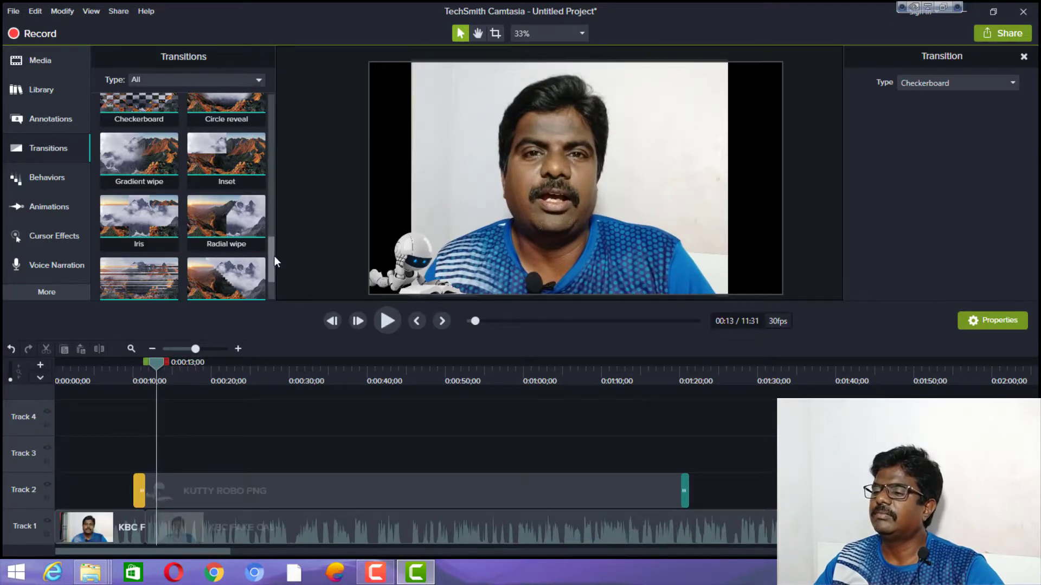
# Apply the Wheel transition to the robot image clip and preview its start from about 0:00:08.
pyautogui.scroll(-2, 274, 256)
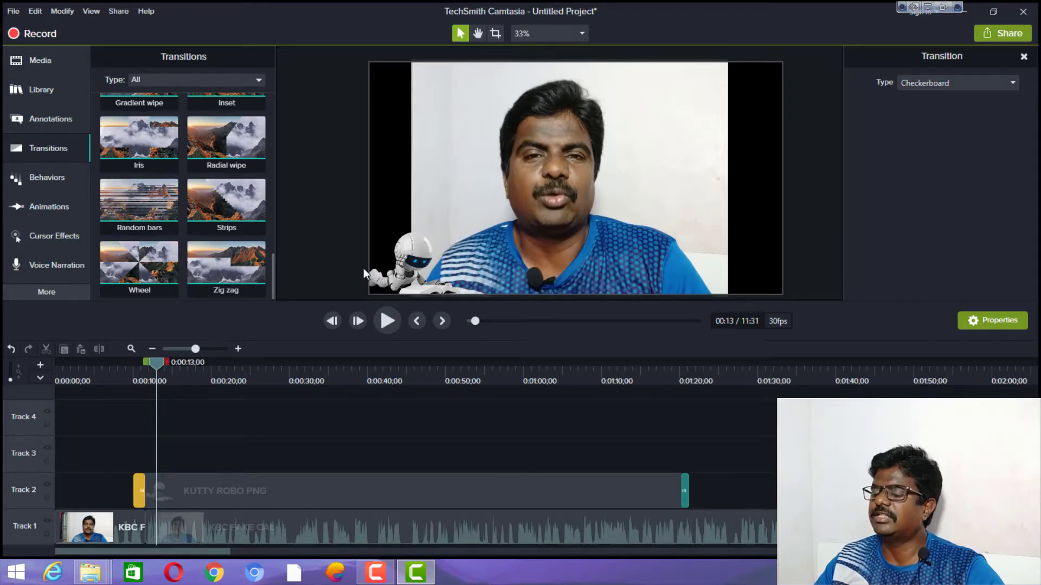
pyautogui.click(413, 265)
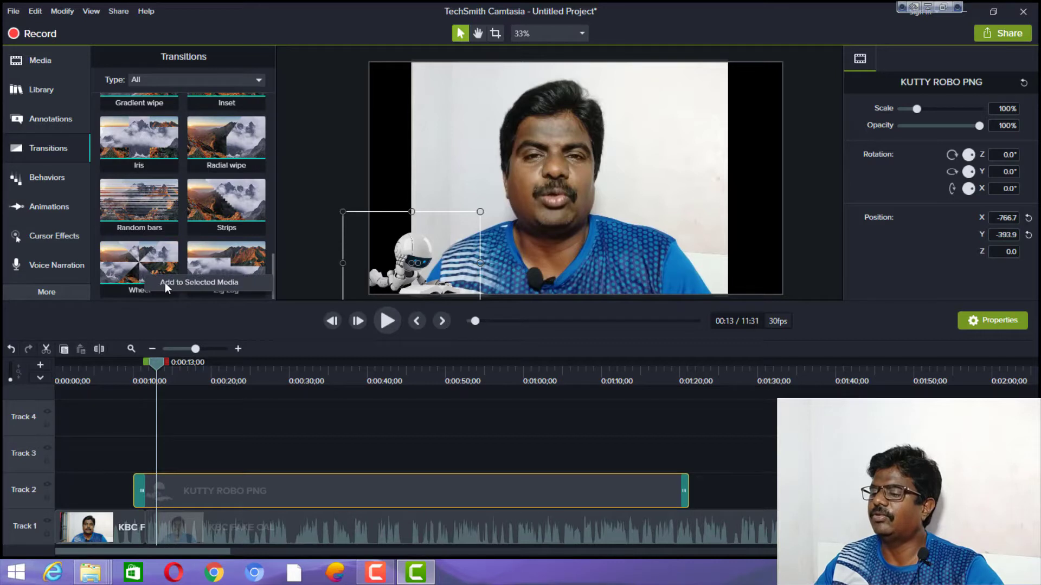
pyautogui.moveTo(157, 360); pyautogui.dragTo(116, 359)
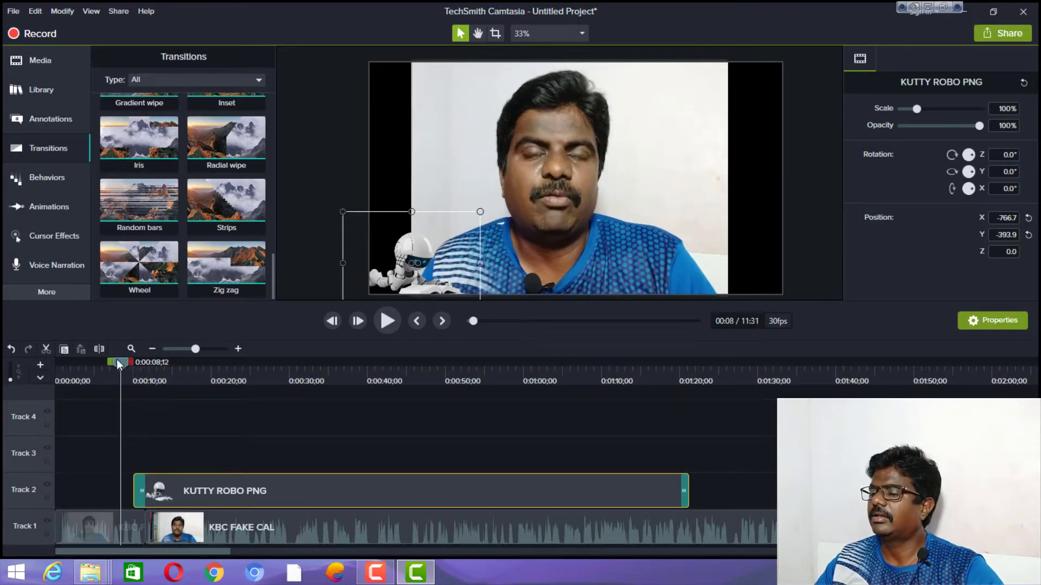
pyautogui.click(389, 324)
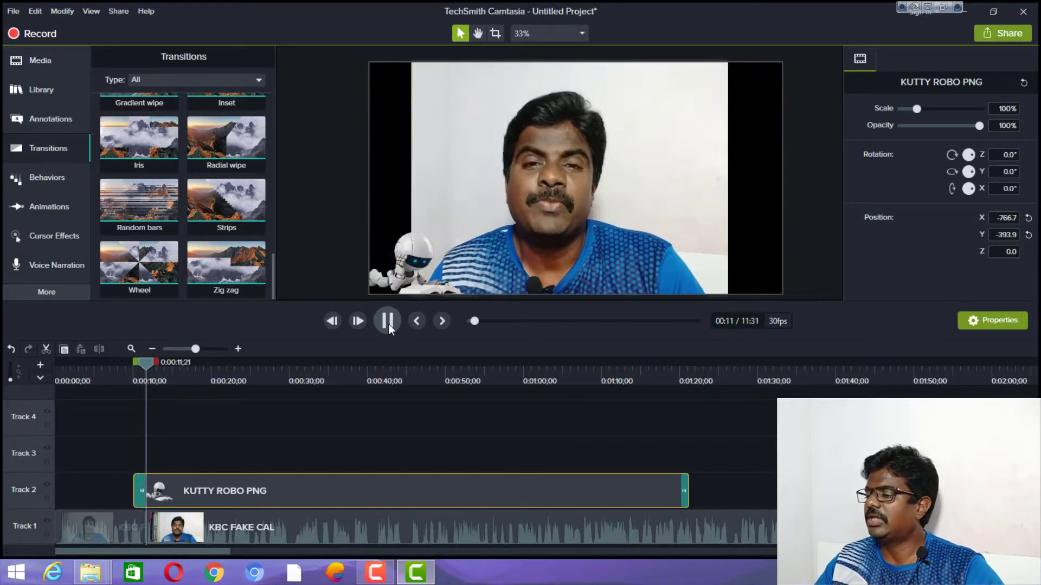
pyautogui.press('space')
# Move the robot image clip to the start of Track 2 and scrub through it to about 0:00:46.
pyautogui.moveTo(400, 492); pyautogui.dragTo(183, 513)
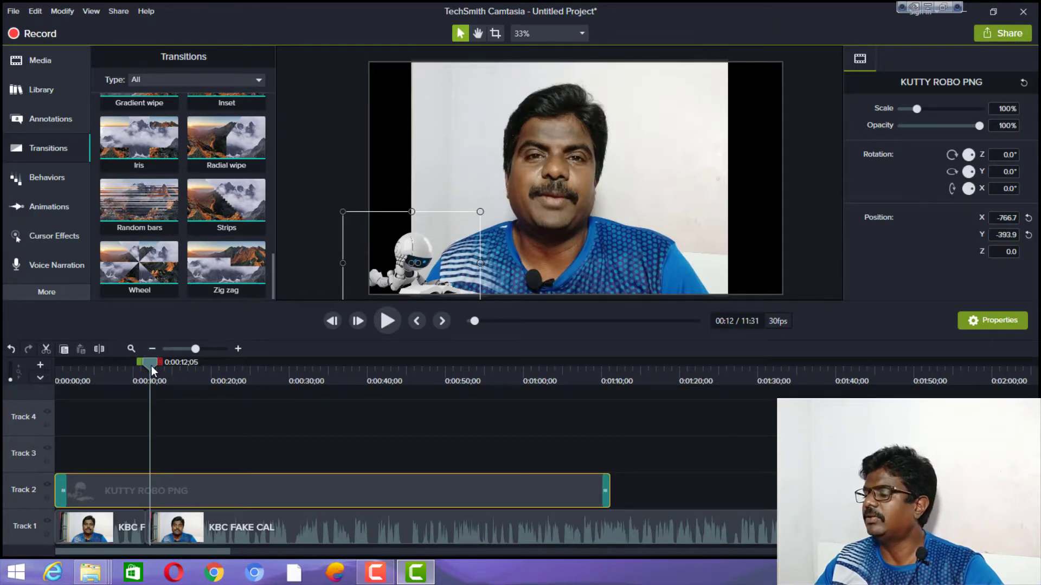
pyautogui.moveTo(151, 366); pyautogui.dragTo(419, 363)
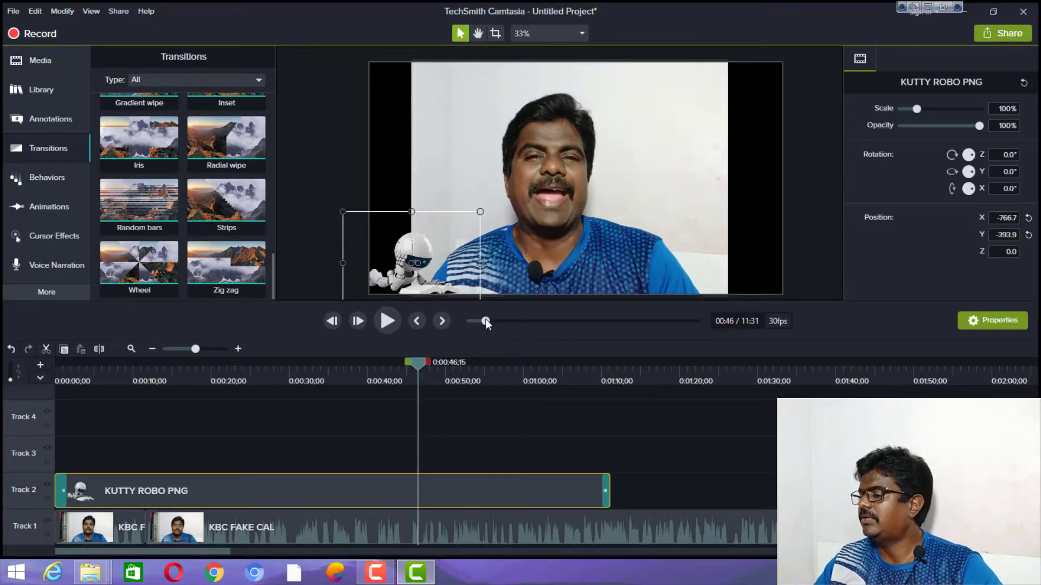
# Add the KBC FAKE ADD TWO video to Track 1 at 0:11:31, directly after the existing footage.
pyautogui.moveTo(551, 322); pyautogui.dragTo(736, 331)
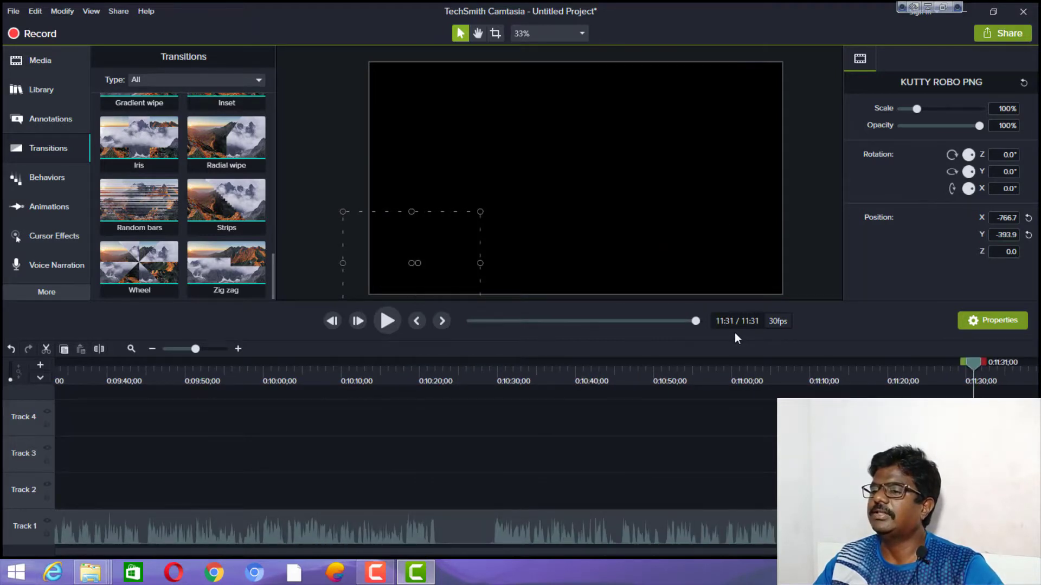
pyautogui.click(48, 62)
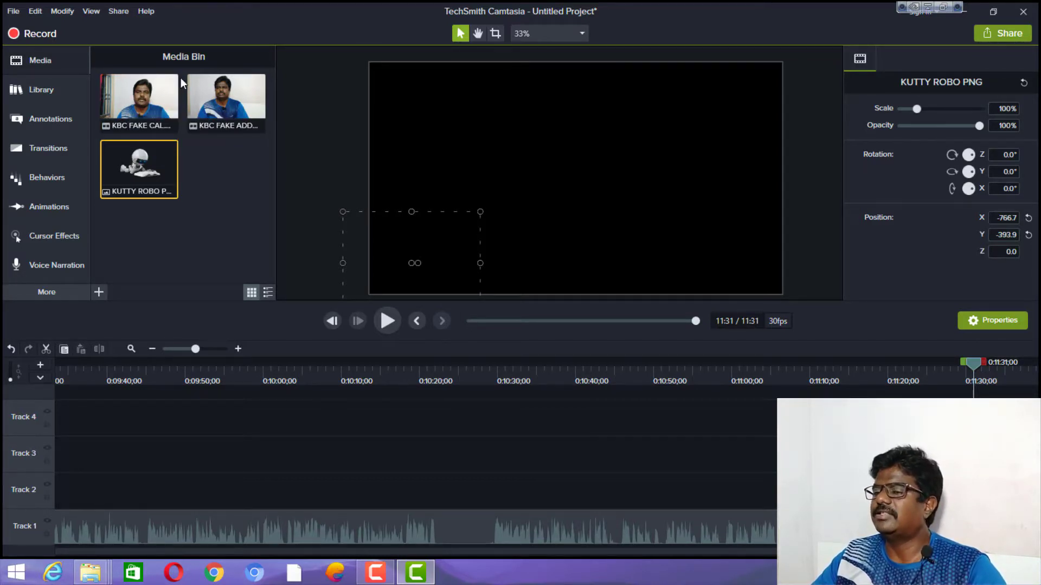
pyautogui.click(217, 107)
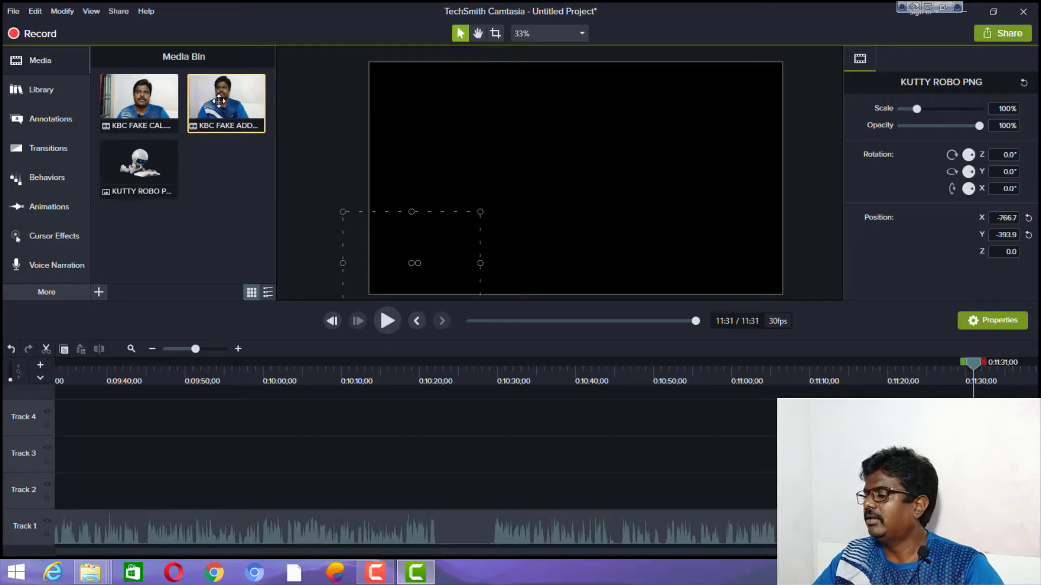
pyautogui.rightClick(223, 106)
pyautogui.click(256, 114)
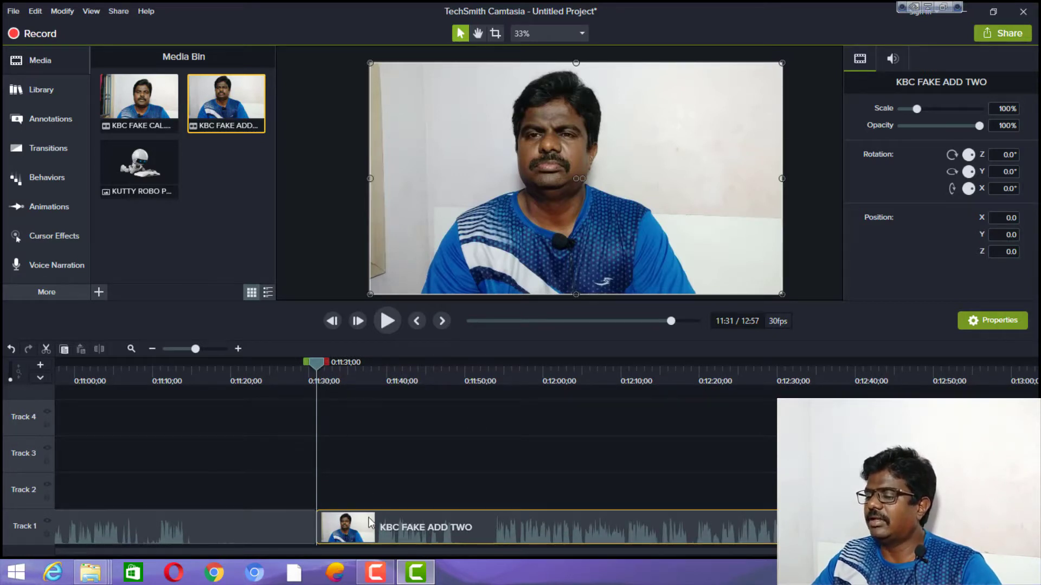
pyautogui.moveTo(376, 524); pyautogui.dragTo(334, 526)
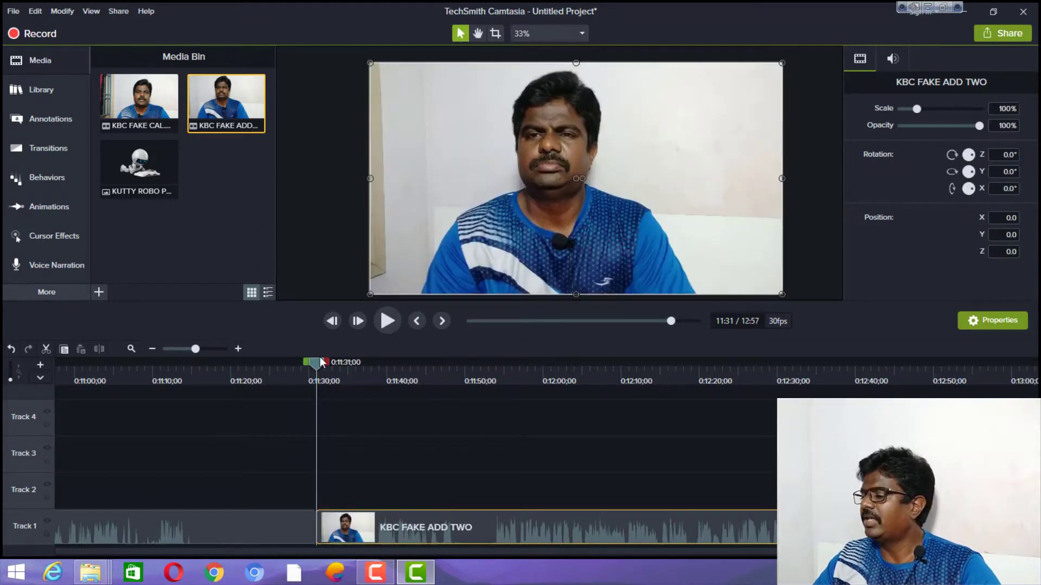
# Move the KBC FAKE ADD TWO clip off the preceding footage and place it on Track 1 starting at 0:11:38;10.
pyautogui.click(767, 405)
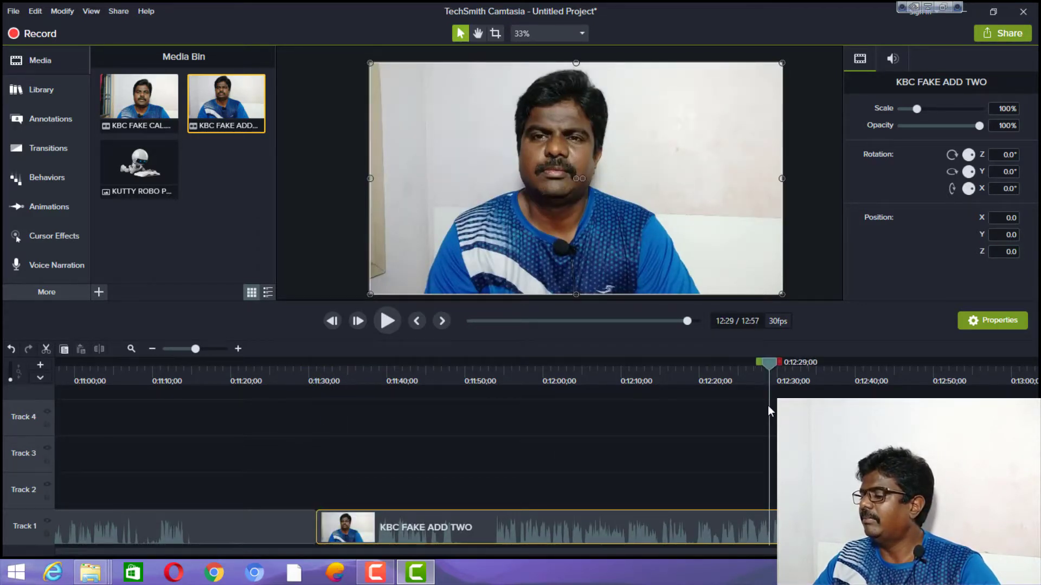
pyautogui.moveTo(347, 527); pyautogui.dragTo(788, 491)
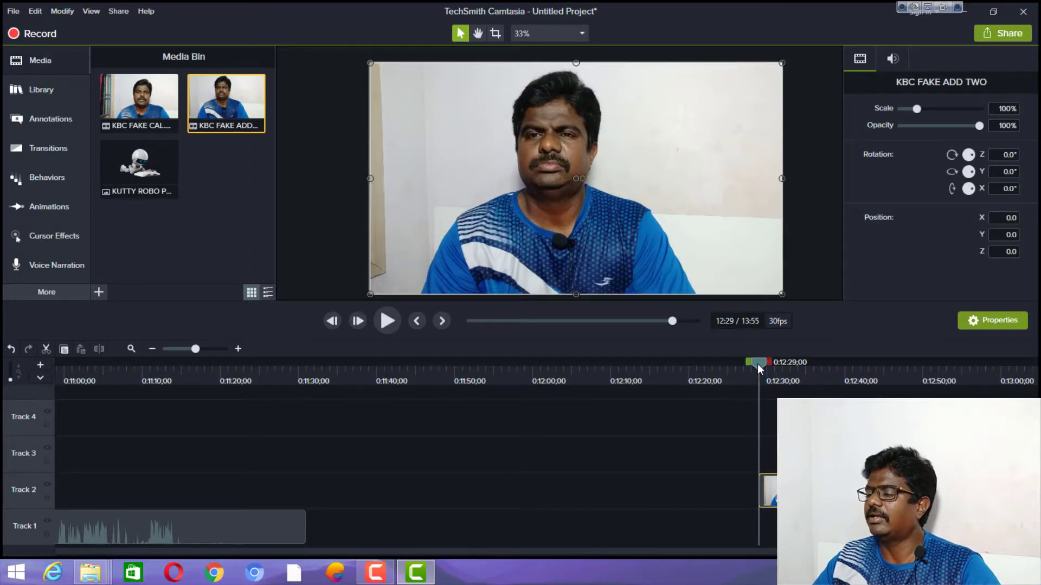
pyautogui.moveTo(757, 363); pyautogui.dragTo(362, 412)
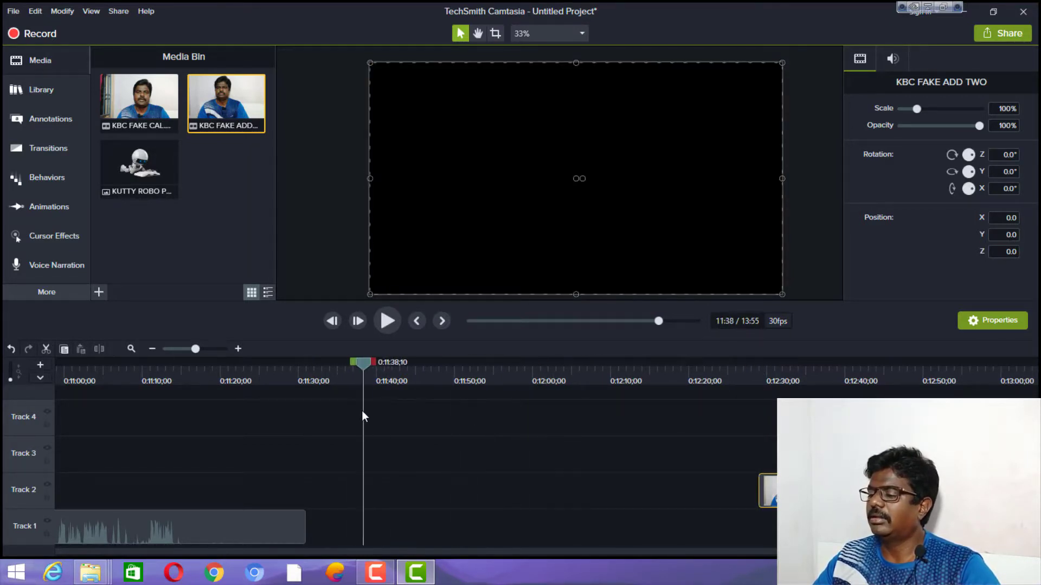
pyautogui.moveTo(765, 490); pyautogui.dragTo(745, 526)
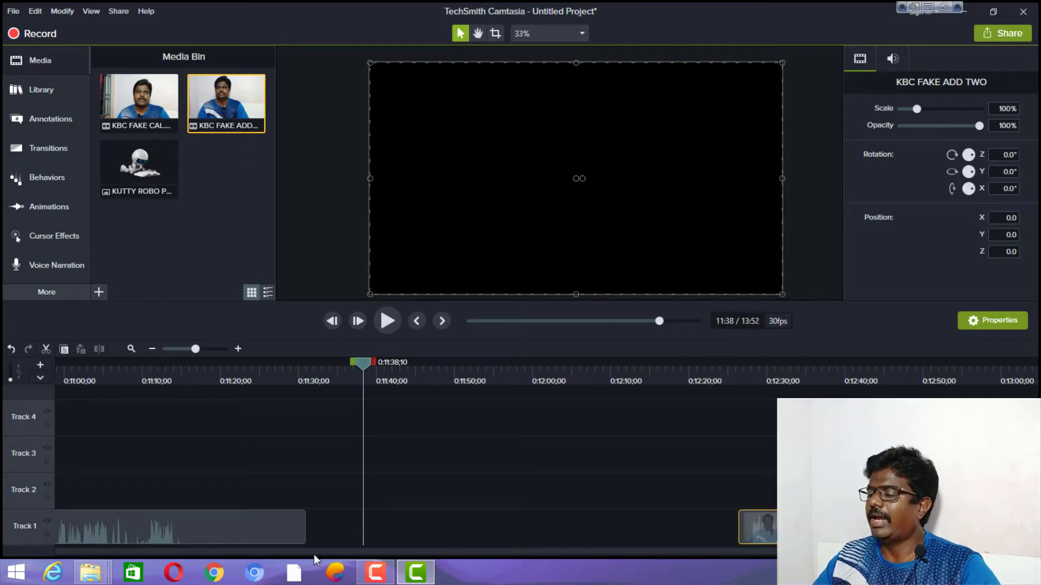
pyautogui.moveTo(314, 554); pyautogui.dragTo(421, 555)
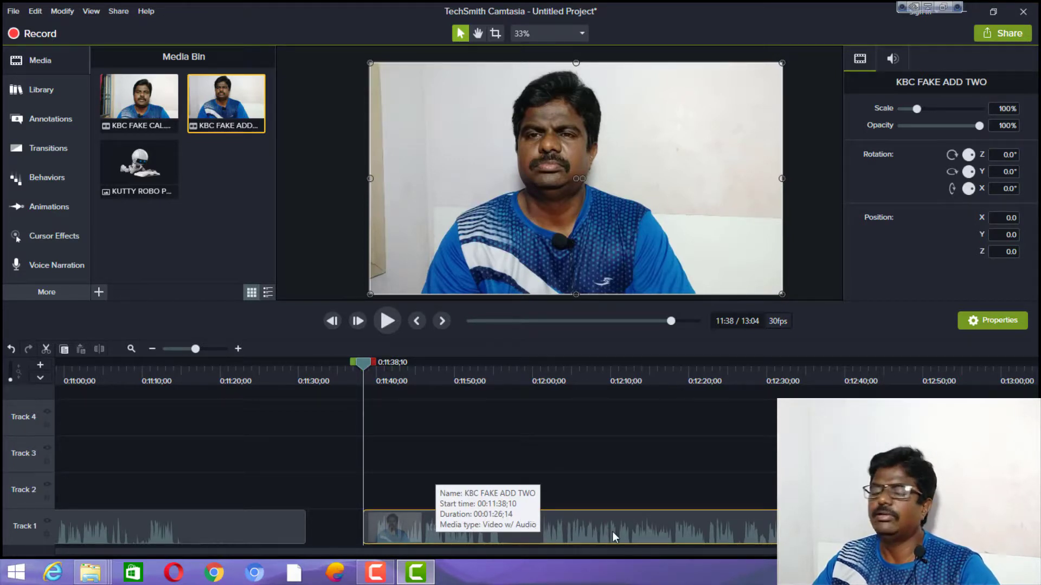
# Edit the KBC FAKE ADD TWO clip's audio, try a volume of 88%, raise it again and play the clip from 0:11:38;10.
pyautogui.rightClick(569, 534)
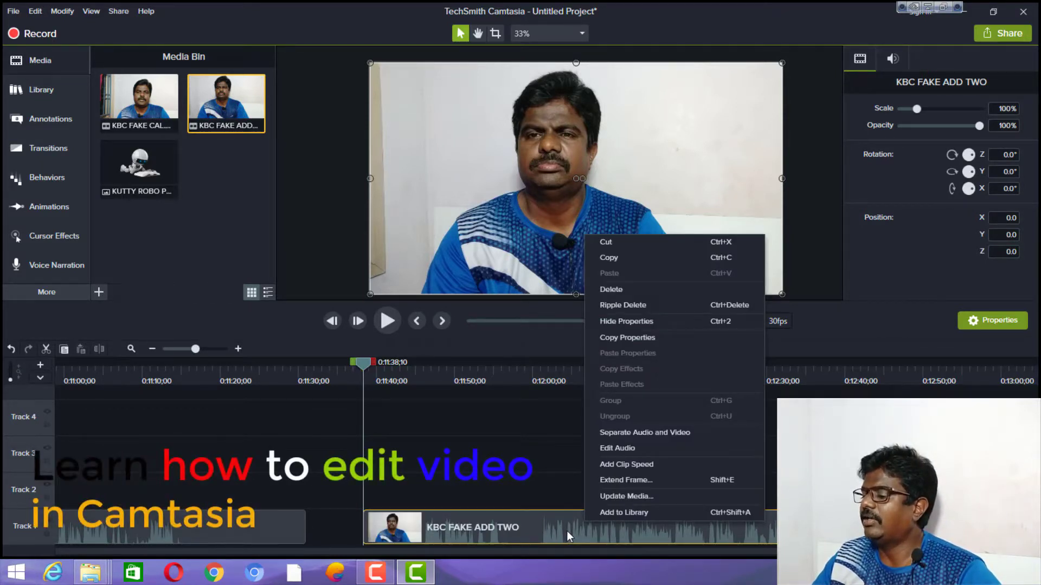
pyautogui.click(639, 445)
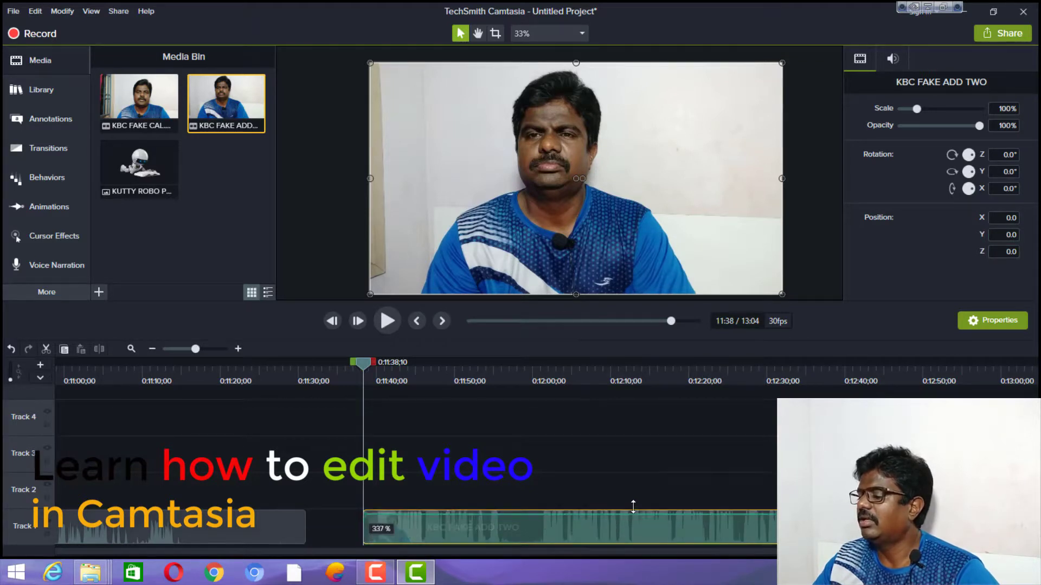
pyautogui.moveTo(632, 521)
pyautogui.mouseDown()
pyautogui.moveTo(633, 547)
pyautogui.moveTo(636, 505)
pyautogui.moveTo(637, 525)
pyautogui.mouseUp()
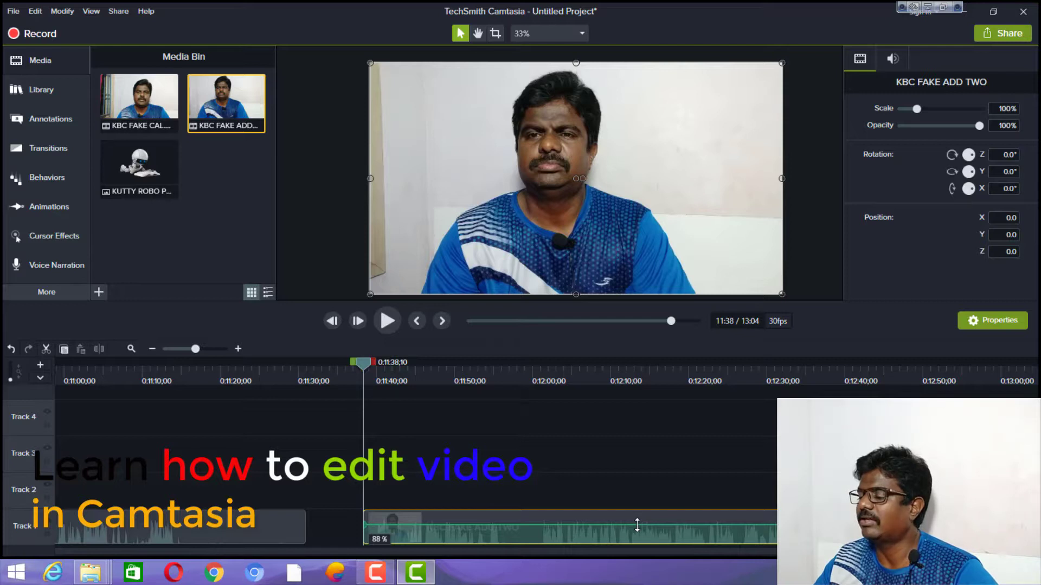
pyautogui.moveTo(637, 525)
pyautogui.mouseDown()
pyautogui.moveTo(636, 541)
pyautogui.moveTo(640, 506)
pyautogui.moveTo(641, 534)
pyautogui.moveTo(641, 516)
pyautogui.mouseUp()
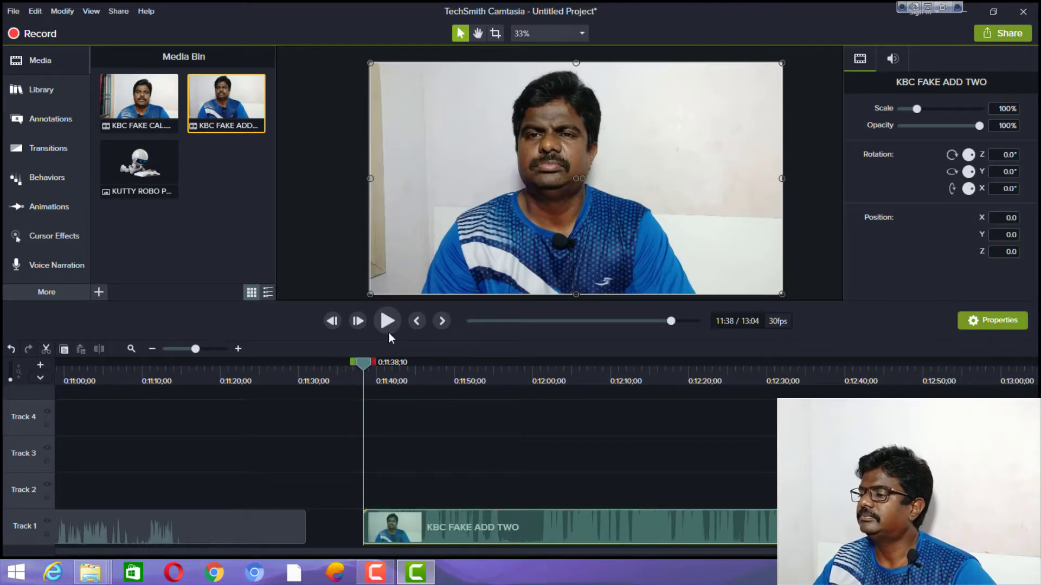
pyautogui.click(389, 328)
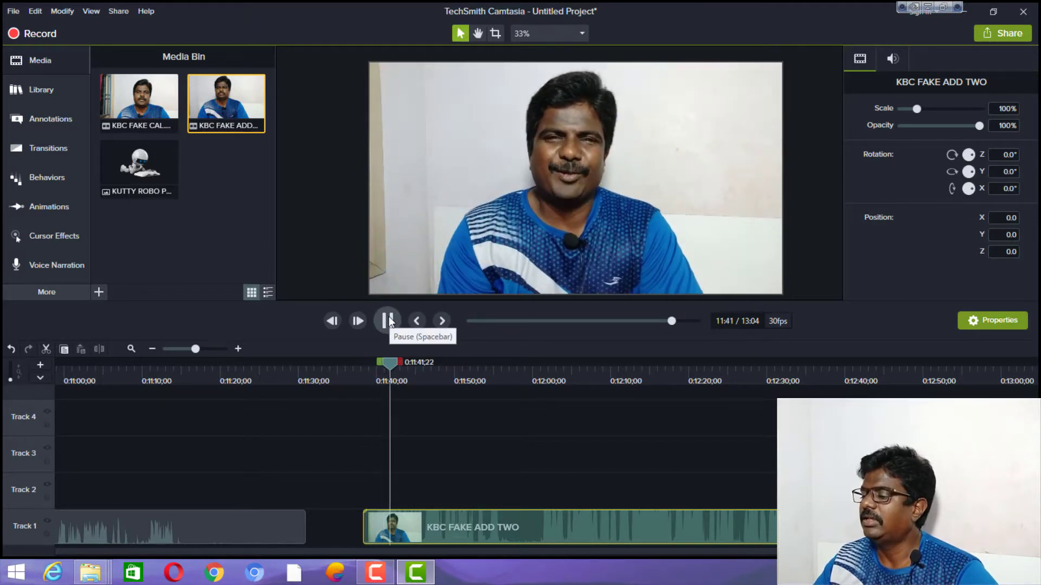
pyautogui.press('space')
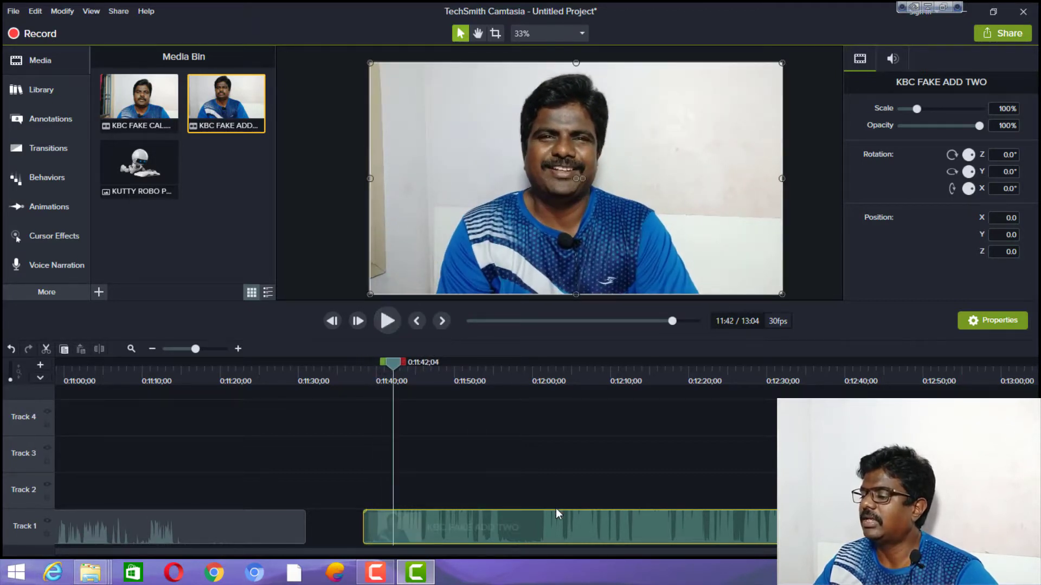
# Add audio points to the KBC FAKE ADD TWO clip at about 0:11:56, 0:12:01 and 0:12:07, dipping the volume sharply at the first.
pyautogui.rightClick(519, 513)
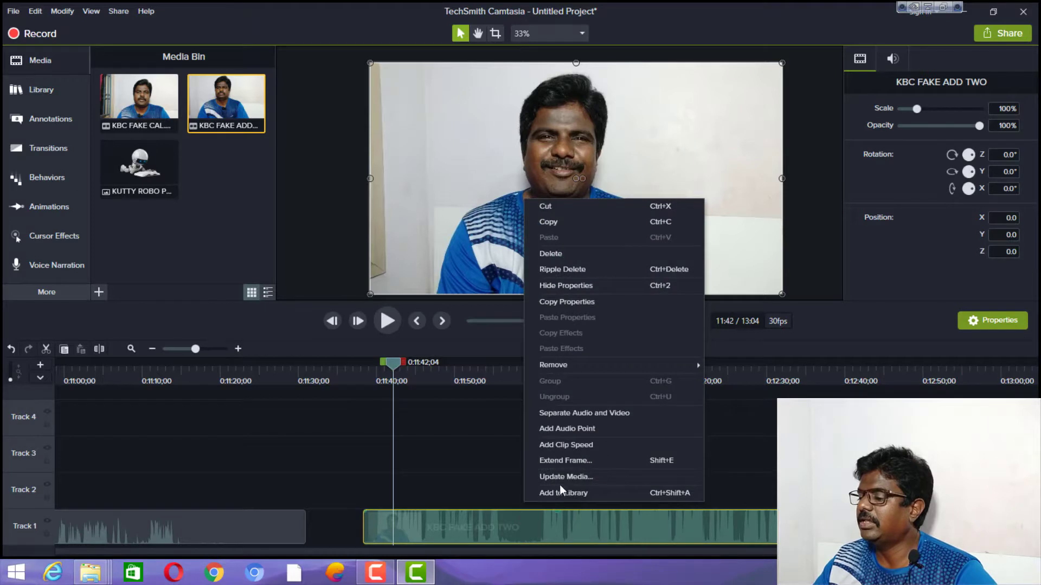
pyautogui.click(564, 428)
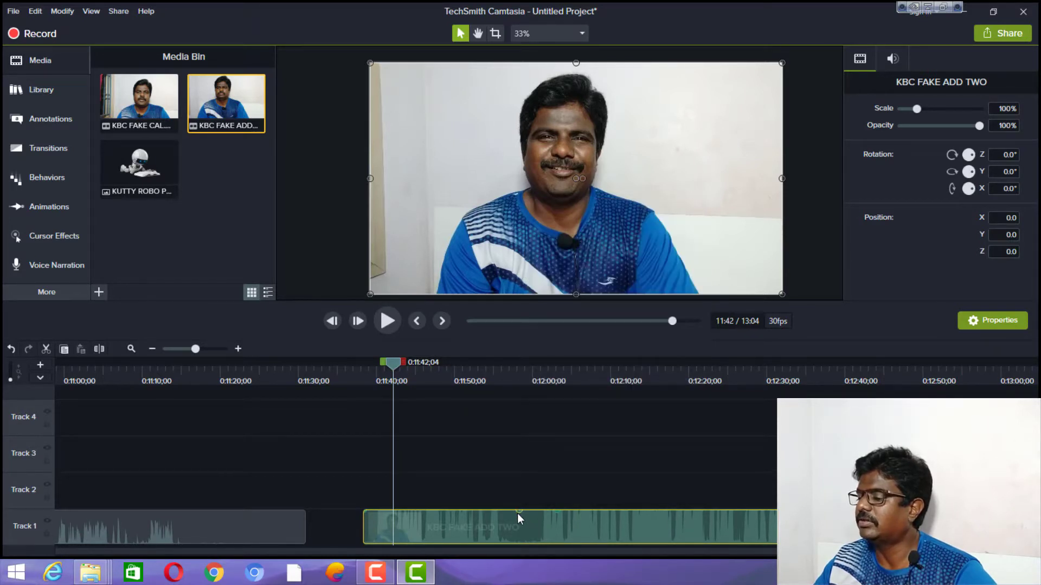
pyautogui.moveTo(518, 512); pyautogui.dragTo(518, 538)
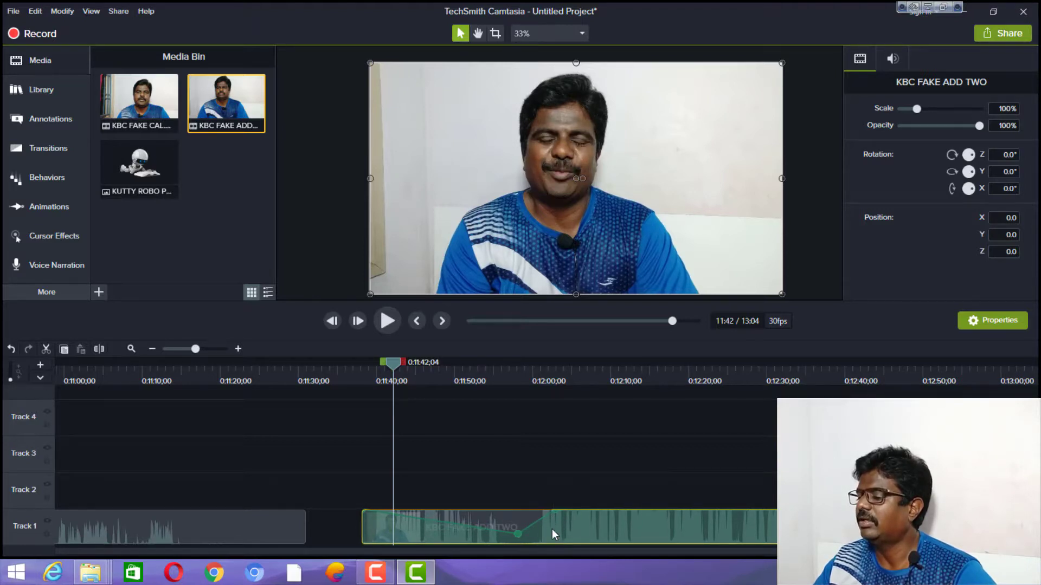
pyautogui.moveTo(554, 513)
pyautogui.mouseDown()
pyautogui.moveTo(553, 541)
pyautogui.moveTo(558, 517)
pyautogui.mouseUp()
pyautogui.rightClick(607, 519)
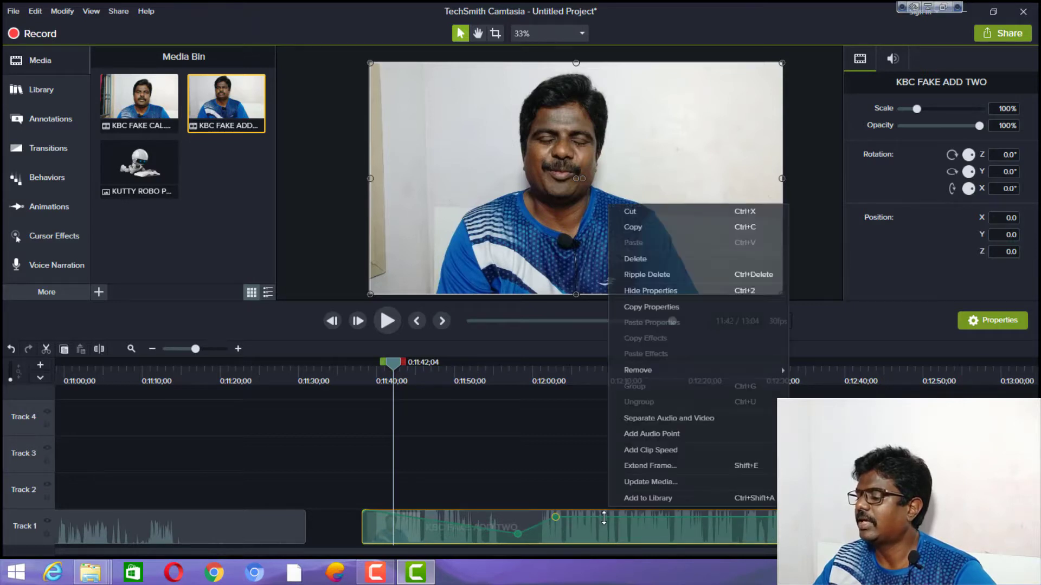
pyautogui.click(658, 432)
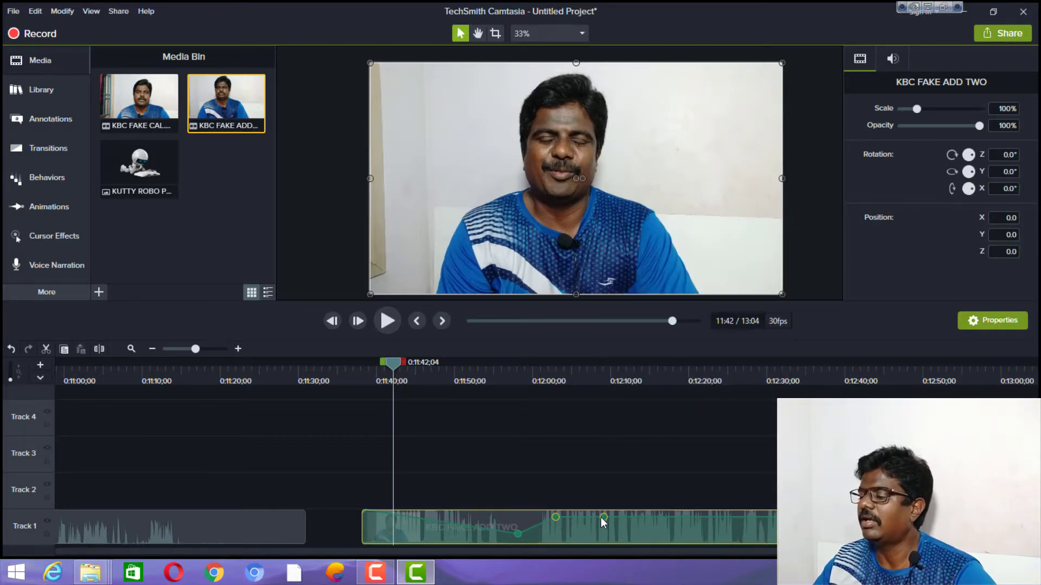
pyautogui.moveTo(602, 518)
pyautogui.mouseDown()
pyautogui.moveTo(601, 548)
pyautogui.moveTo(606, 517)
pyautogui.mouseUp()
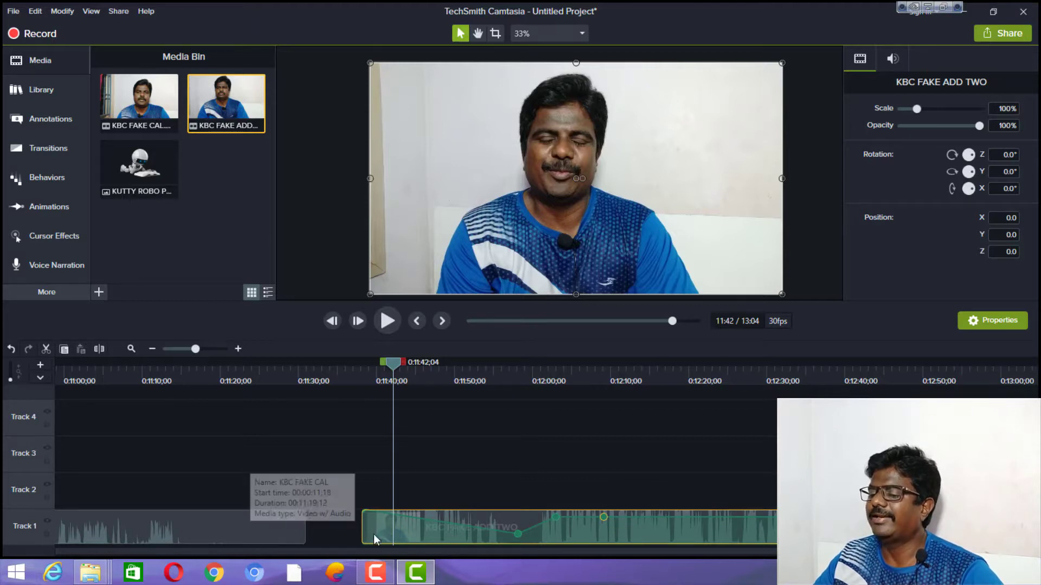
# Move the KBC FAKE ADD TWO clip back on Track 1 so it directly follows the KBC FAKE CAL footage.
pyautogui.moveTo(371, 536); pyautogui.dragTo(357, 537)
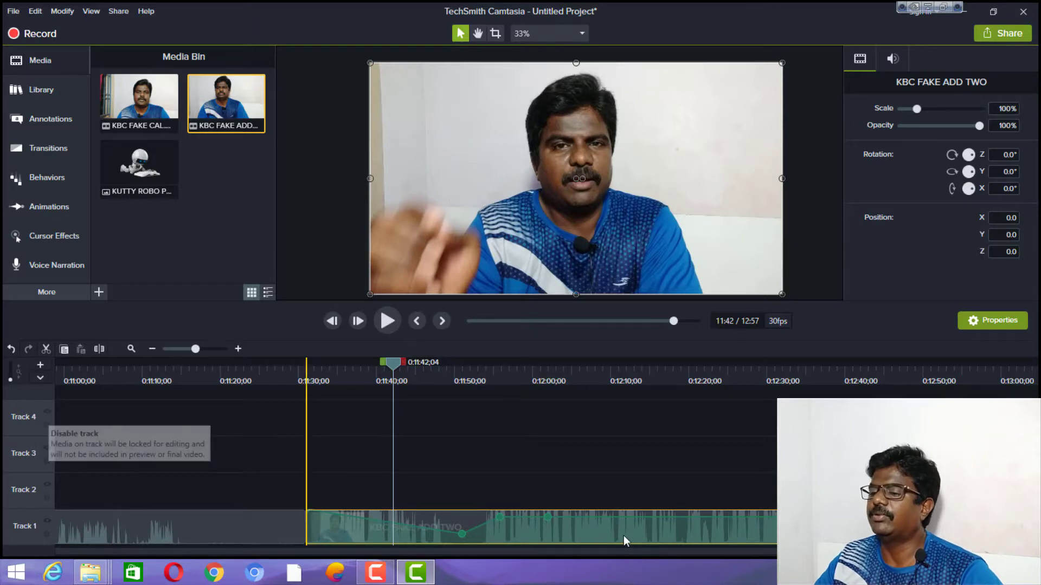
pyautogui.moveTo(623, 536); pyautogui.dragTo(177, 544)
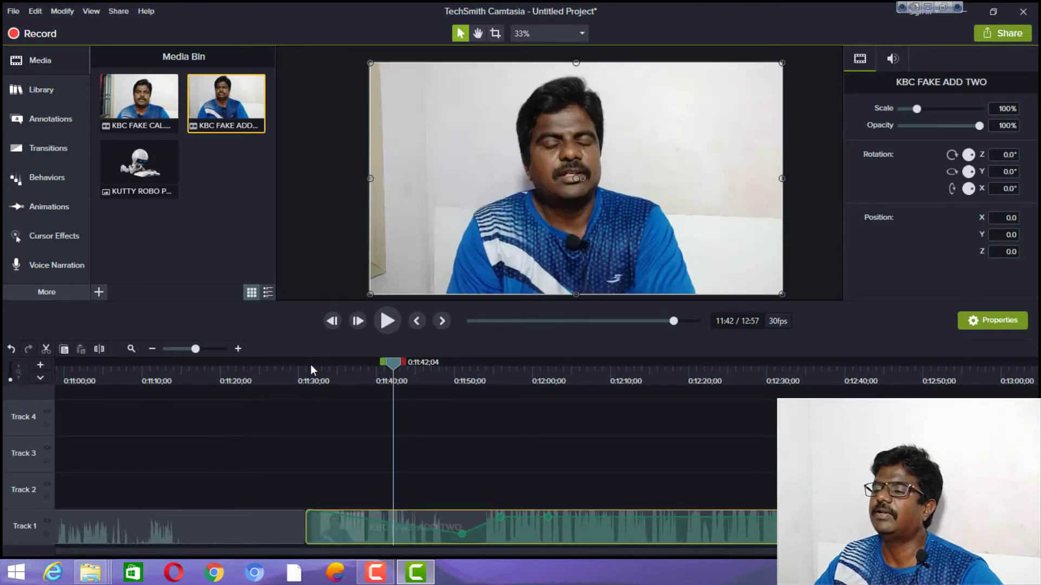
# Browse the Buildings icons inside the Icons folder of the Camtasia 2018 library.
pyautogui.click(53, 93)
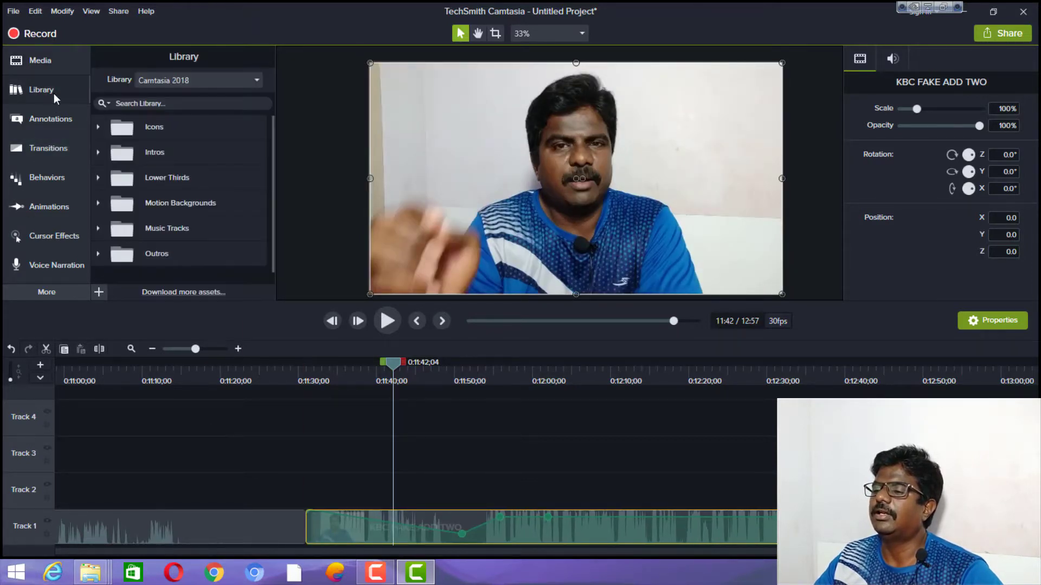
pyautogui.doubleClick(155, 131)
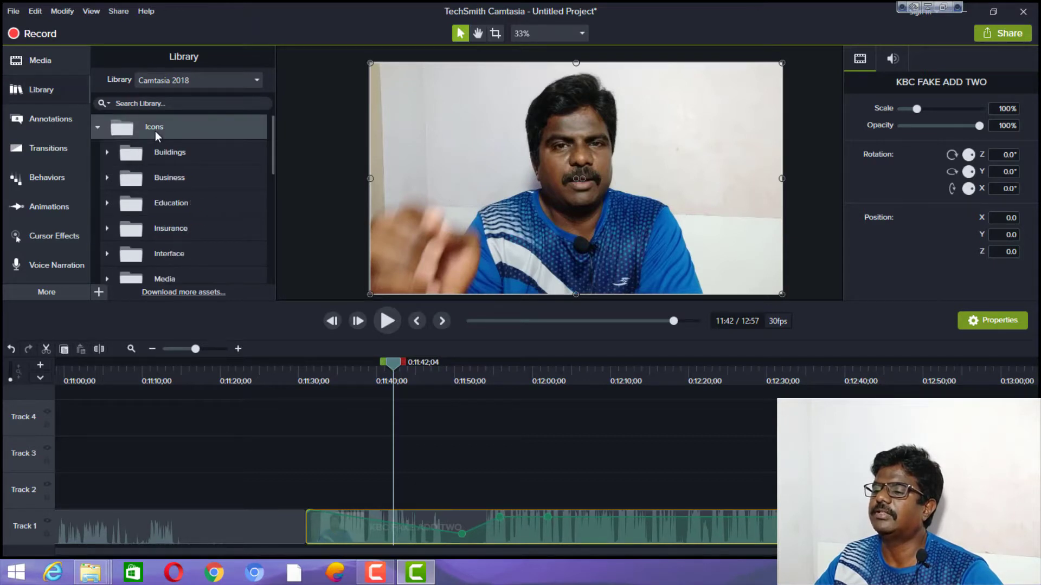
pyautogui.doubleClick(164, 152)
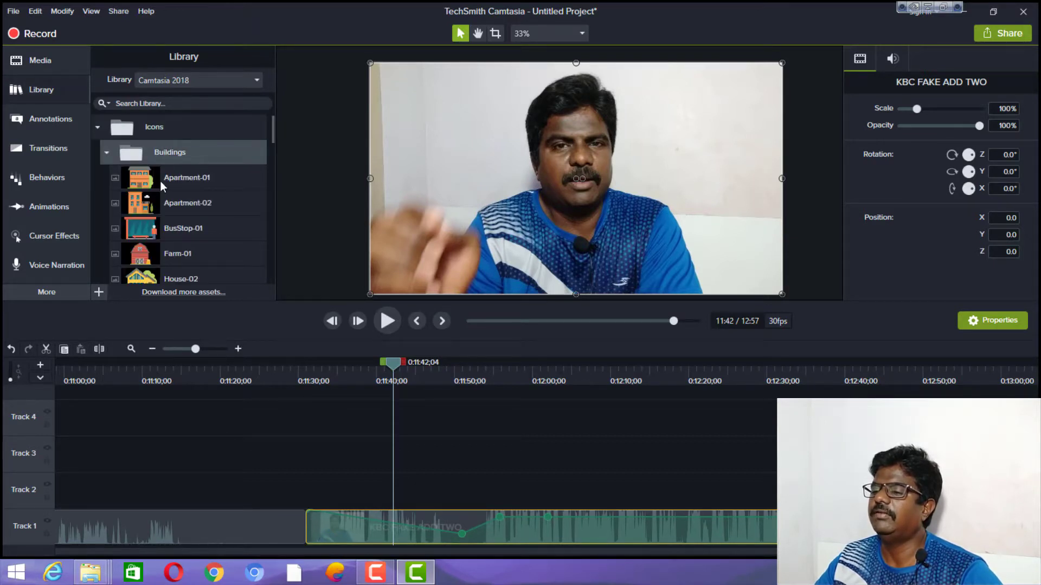
pyautogui.moveTo(272, 126)
pyautogui.mouseDown()
pyautogui.moveTo(265, 279)
pyautogui.moveTo(282, 239)
pyautogui.moveTo(277, 119)
pyautogui.mouseUp()
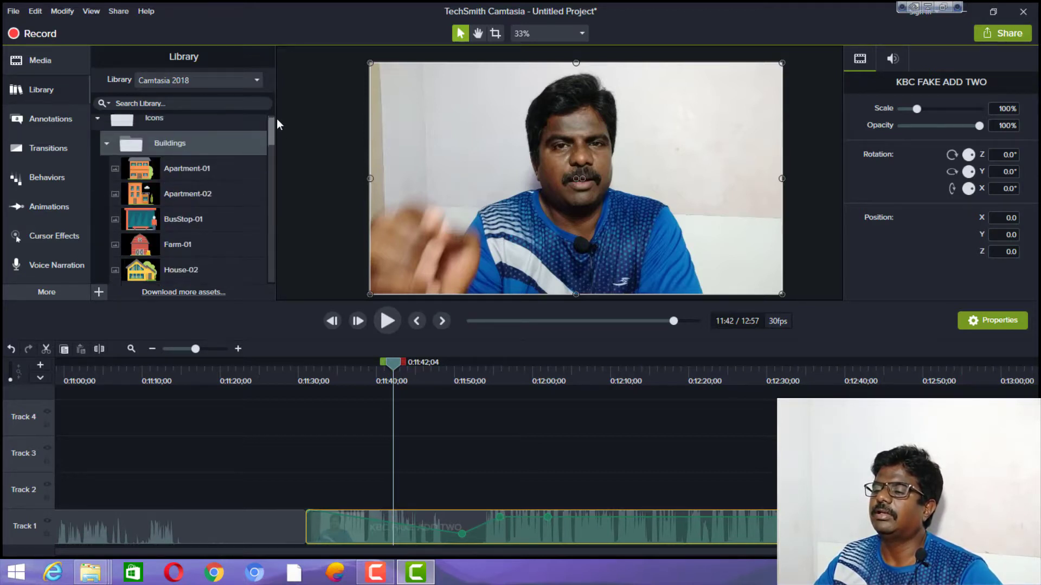
pyautogui.click(54, 155)
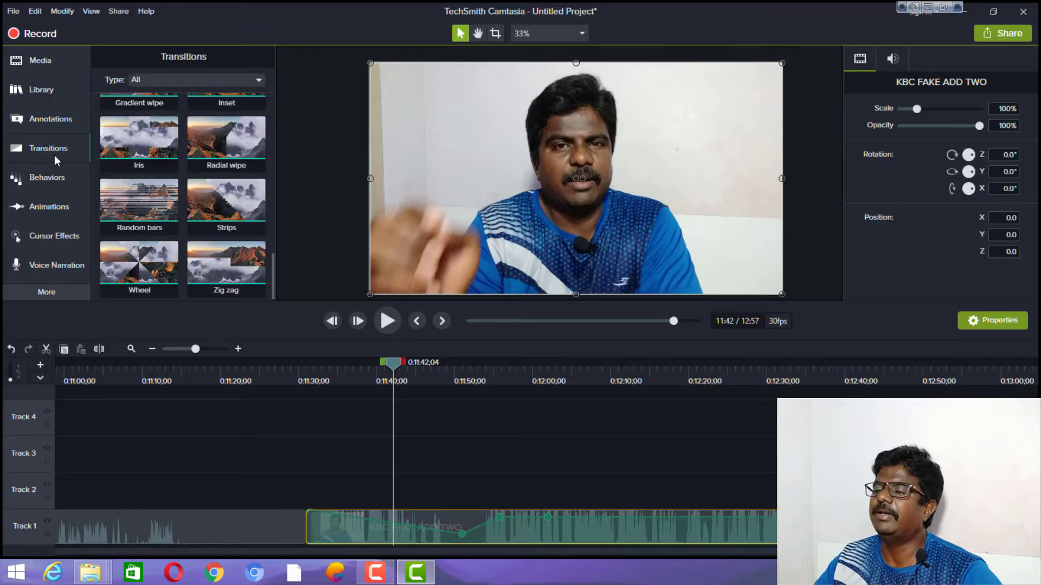
pyautogui.click(54, 155)
pyautogui.click(56, 86)
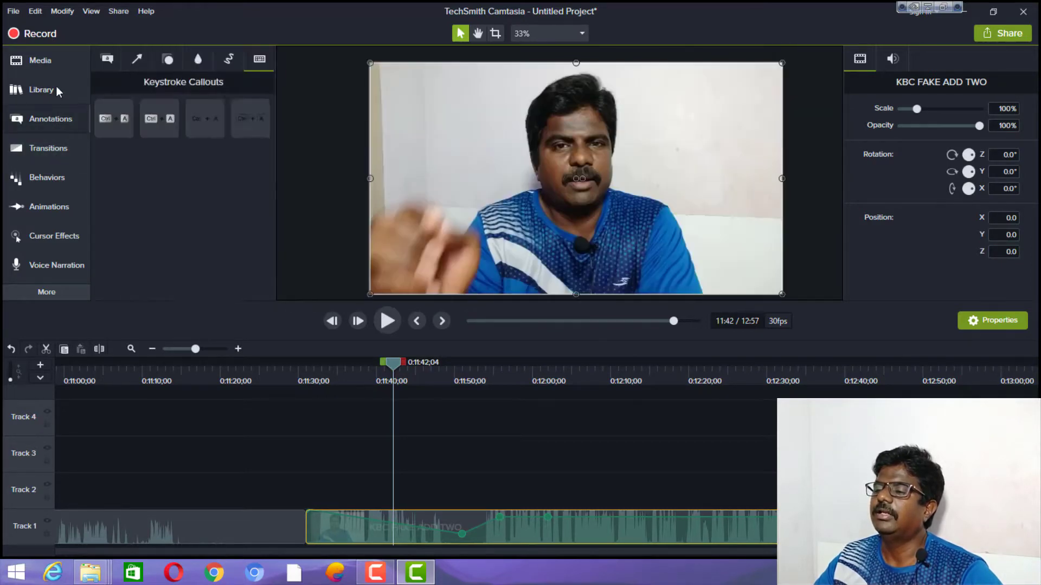
pyautogui.click(56, 86)
pyautogui.click(56, 86)
pyautogui.click(56, 86)
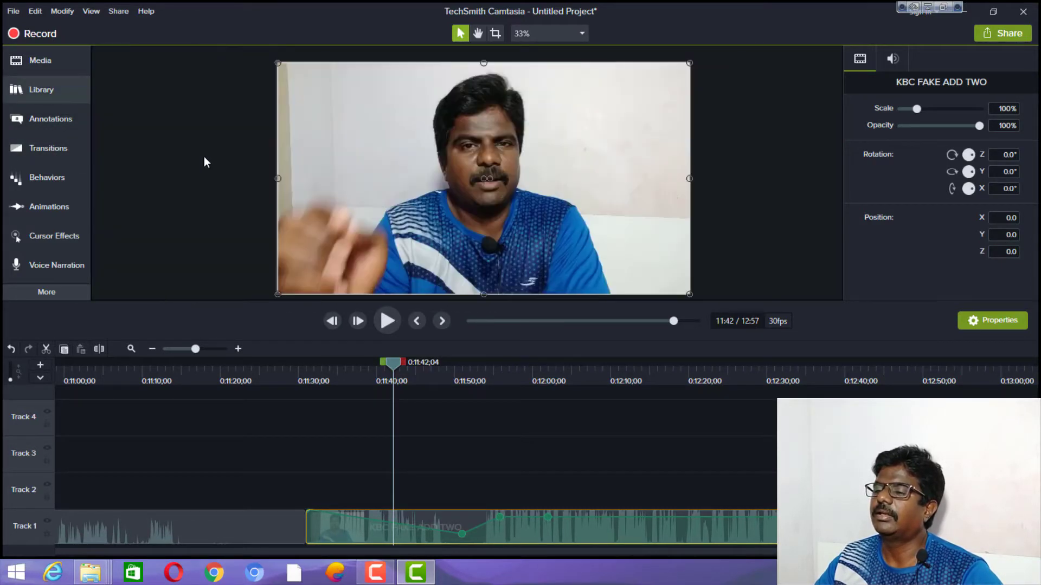
pyautogui.click(68, 92)
pyautogui.click(60, 101)
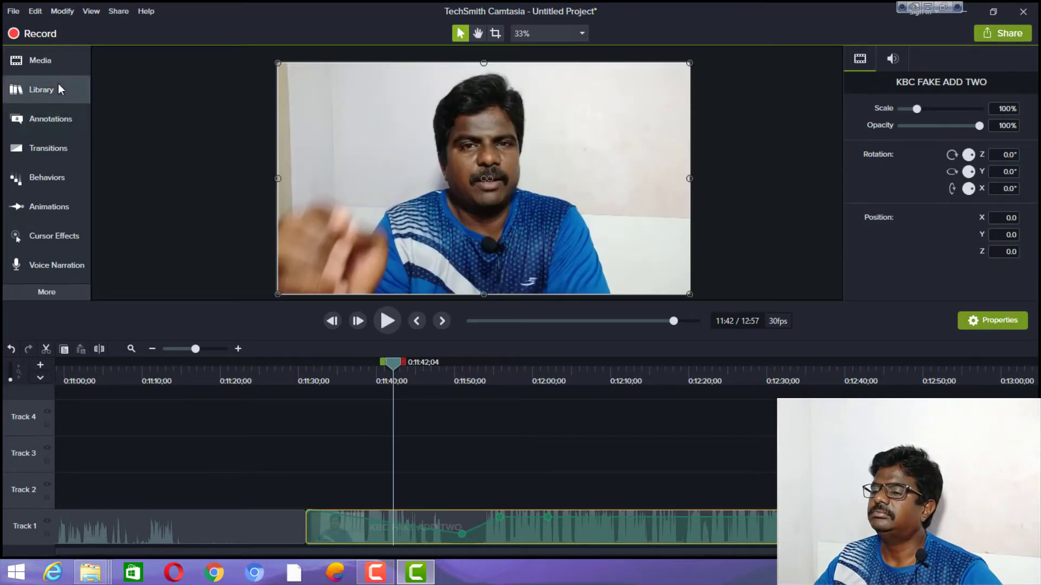
# Find the Intros folder in the Camtasia 2018 library and preview the fadingsquares intro.
pyautogui.click(58, 87)
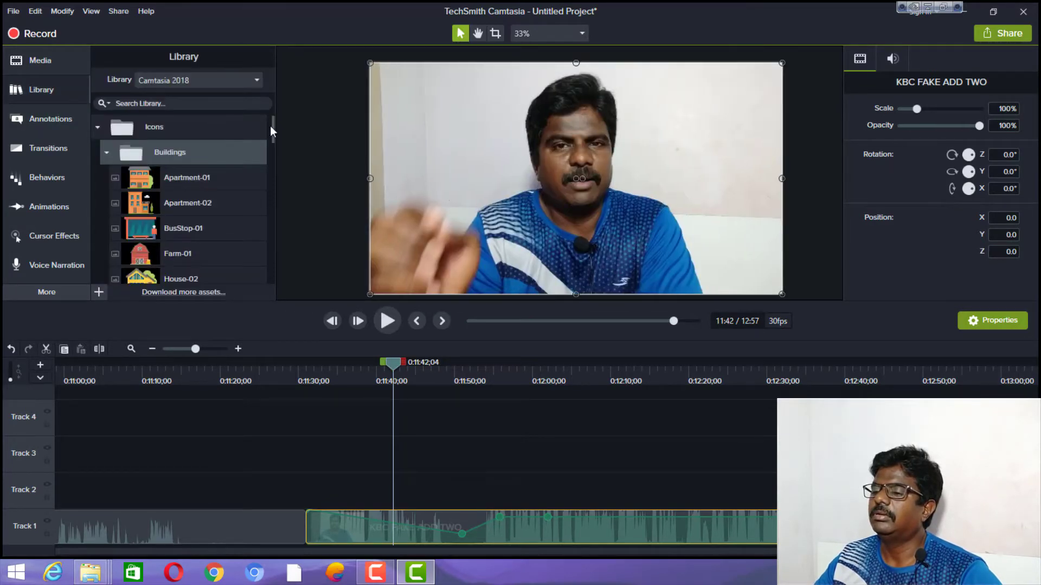
pyautogui.moveTo(270, 128); pyautogui.dragTo(265, 258)
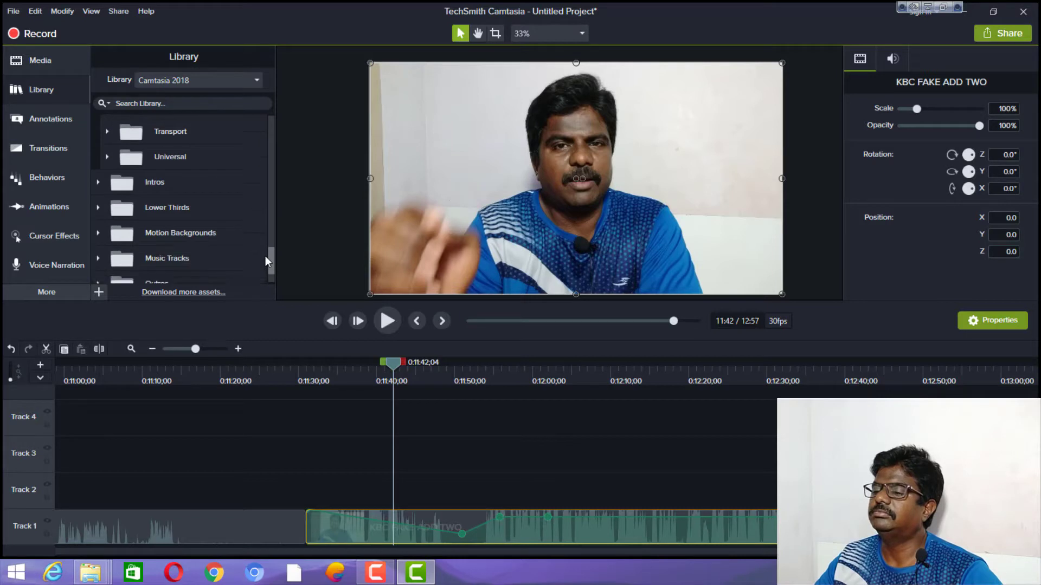
pyautogui.click(165, 180)
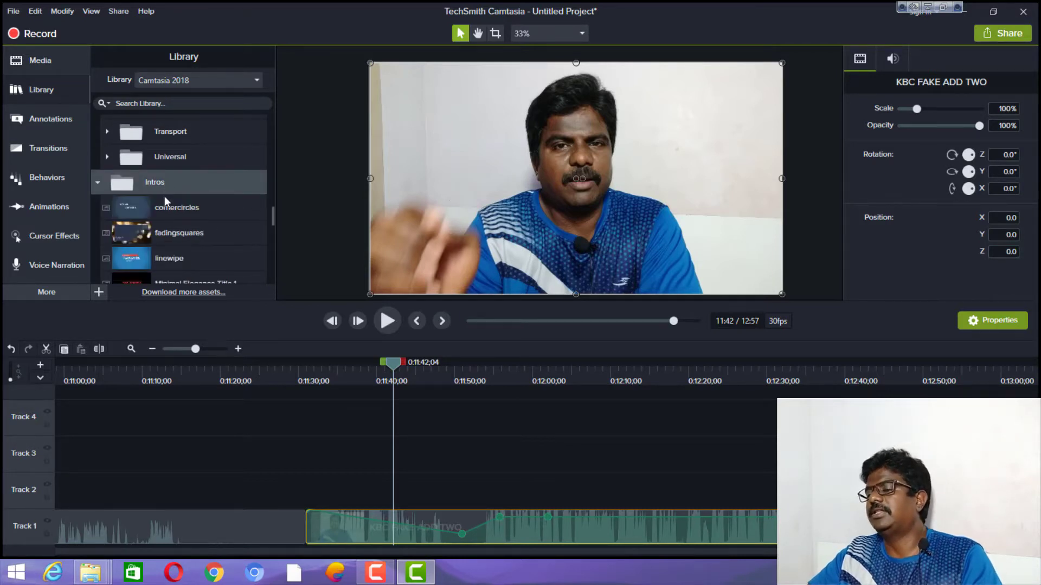
pyautogui.click(170, 232)
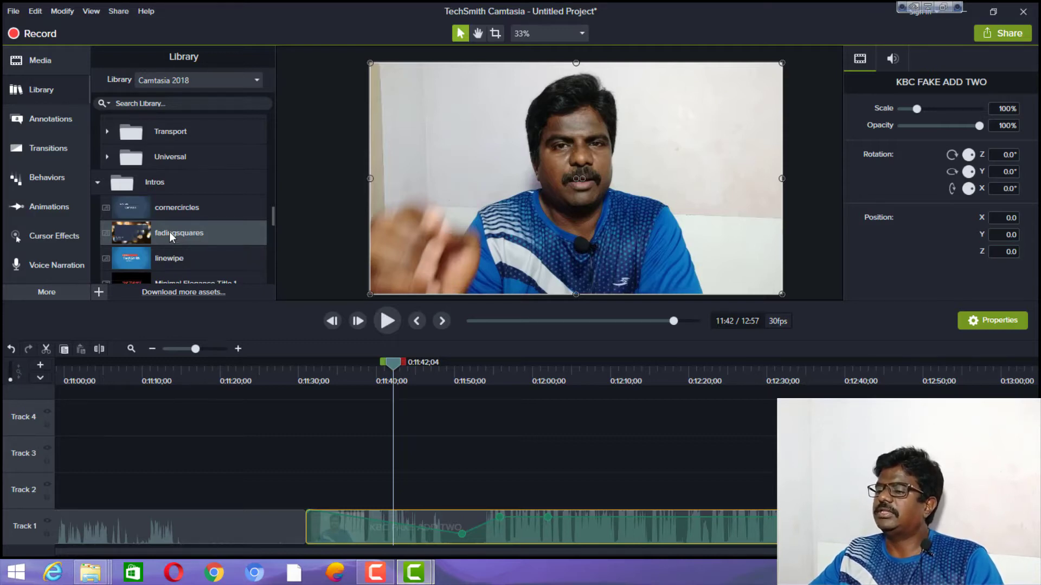
pyautogui.doubleClick(170, 232)
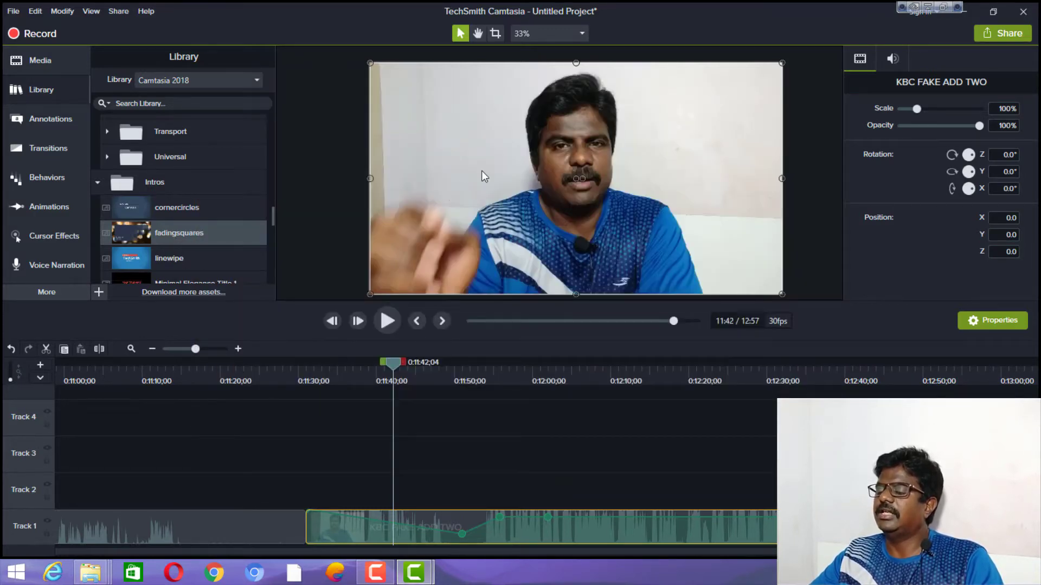
pyautogui.doubleClick(161, 237)
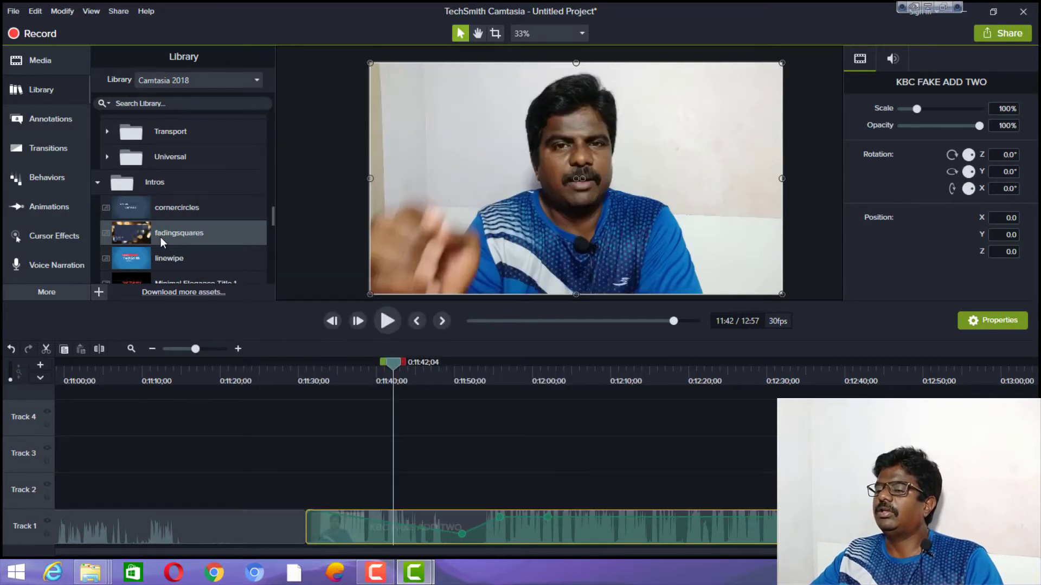
pyautogui.doubleClick(168, 234)
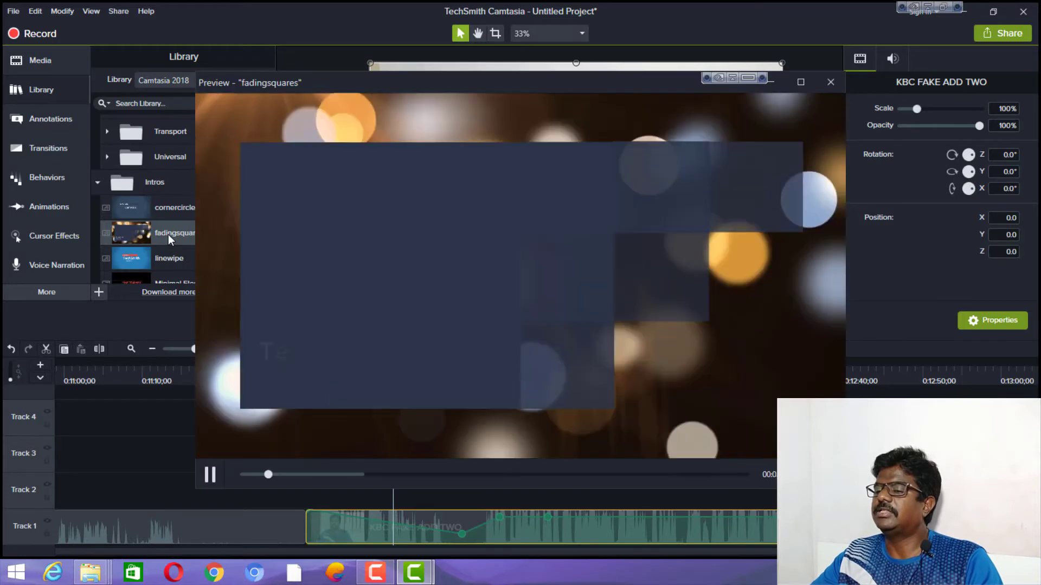
# Preview the linewipe intro from the library's Intros folder and close the preview.
pyautogui.rightClick(162, 260)
pyautogui.rightClick(161, 259)
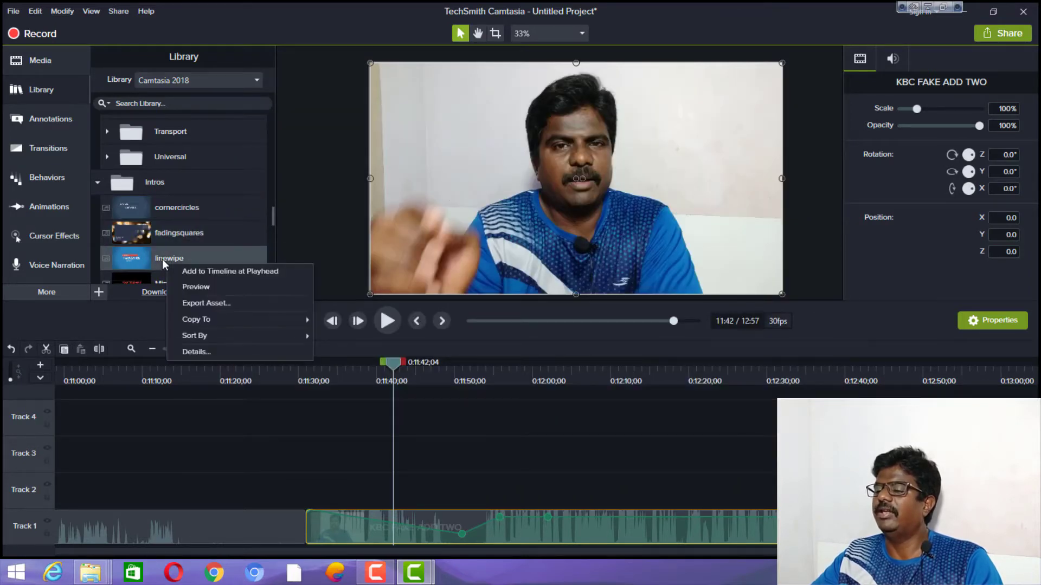
pyautogui.click(185, 287)
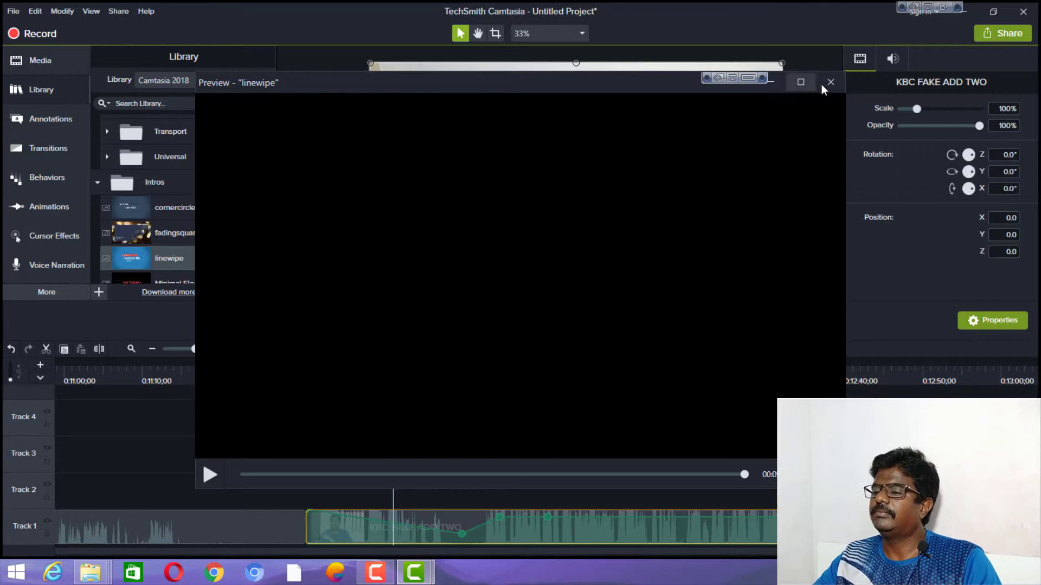
pyautogui.click(829, 83)
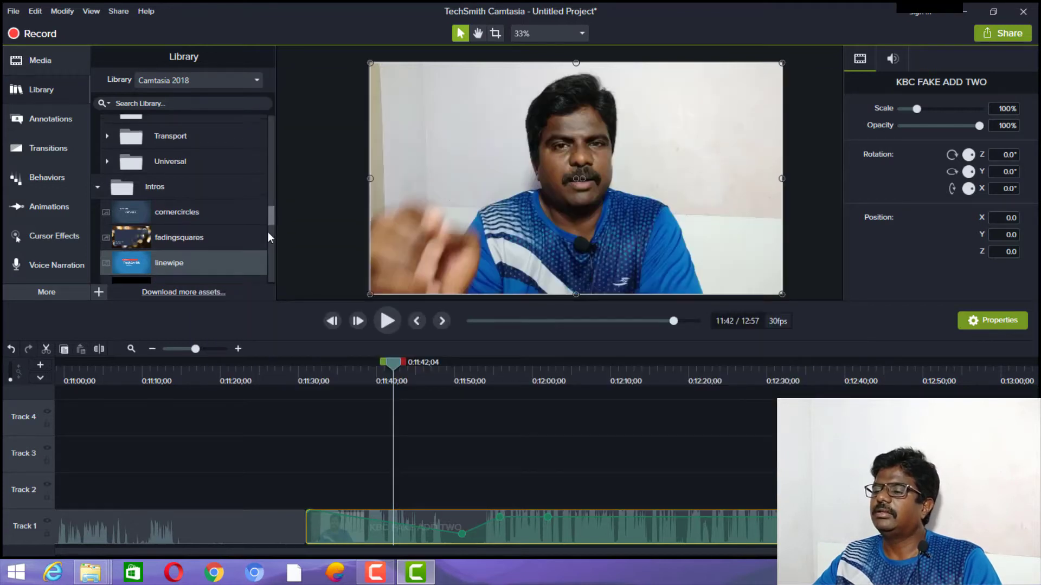
# Open the Motion Backgrounds folder in the Camtasia 2018 library and preview the bokehdots background.
pyautogui.scroll(-5, 262, 259)
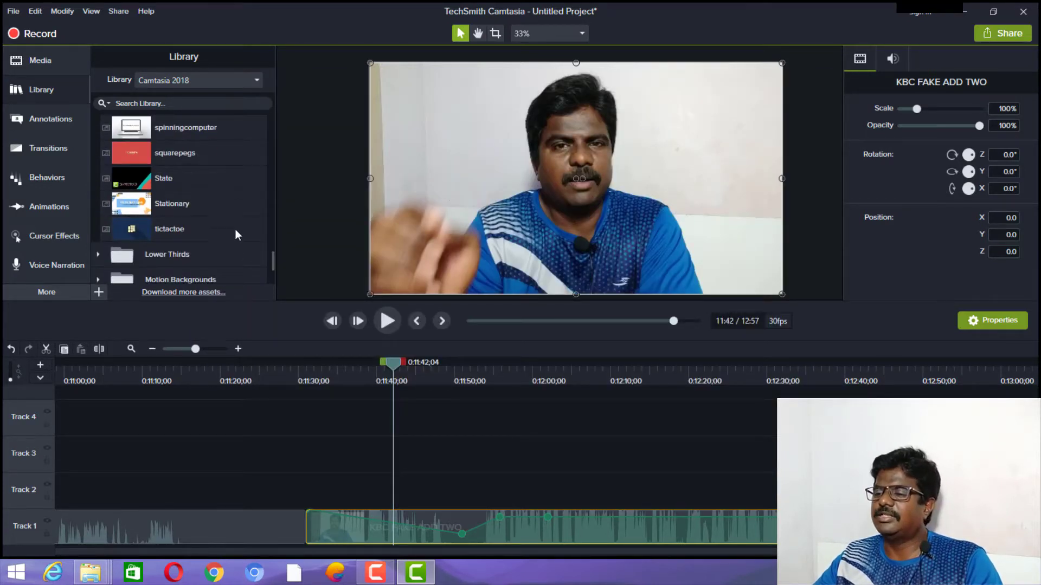
pyautogui.scroll(-3, 272, 272)
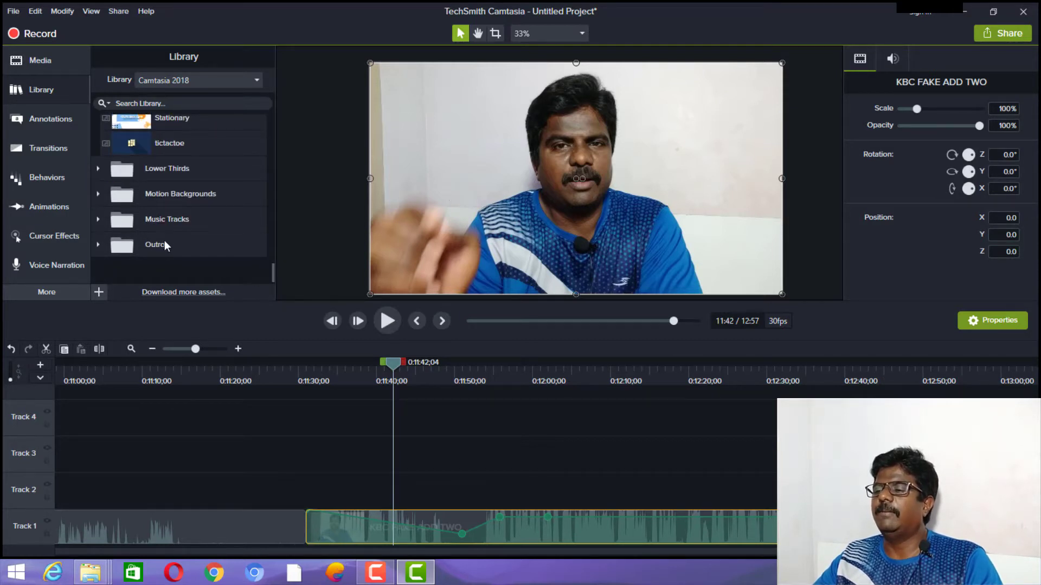
pyautogui.click(178, 194)
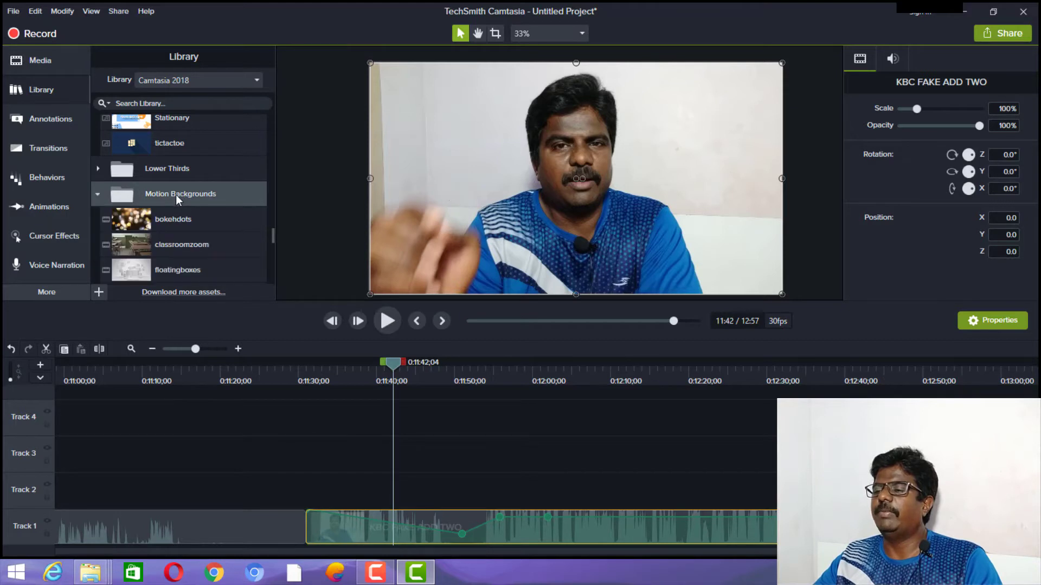
pyautogui.click(145, 220)
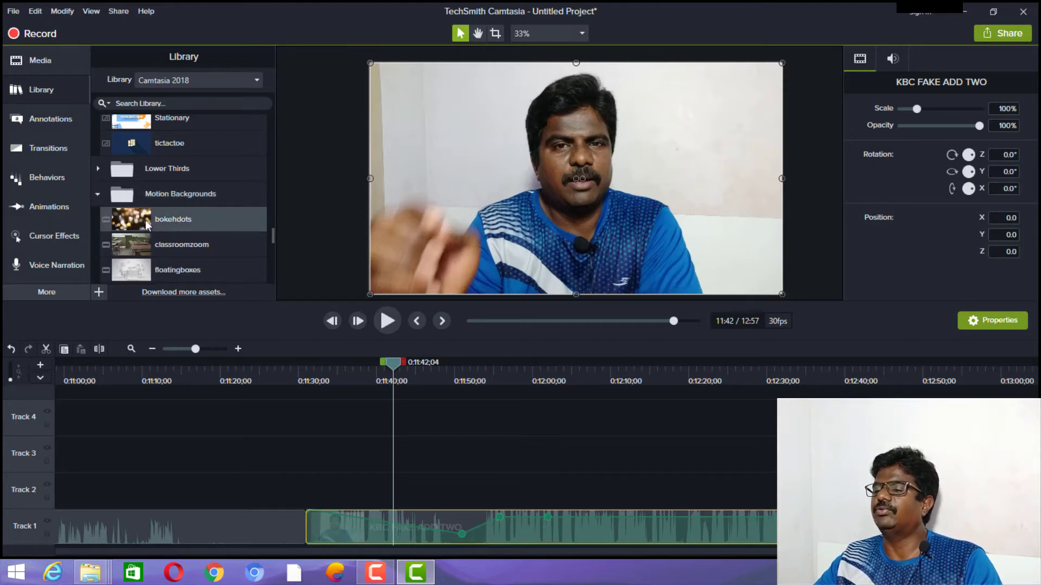
pyautogui.doubleClick(145, 220)
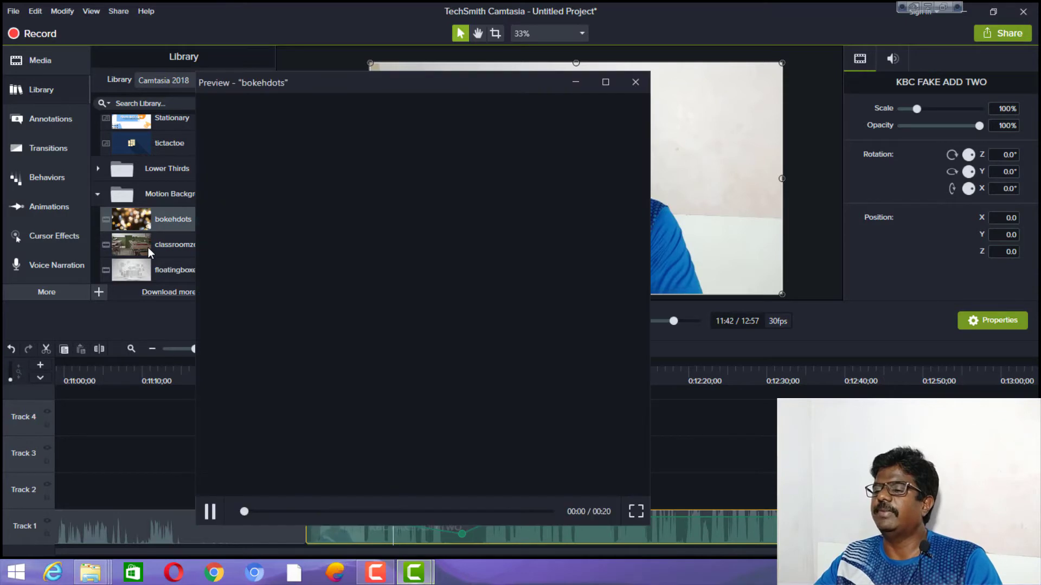
pyautogui.press('Escape')
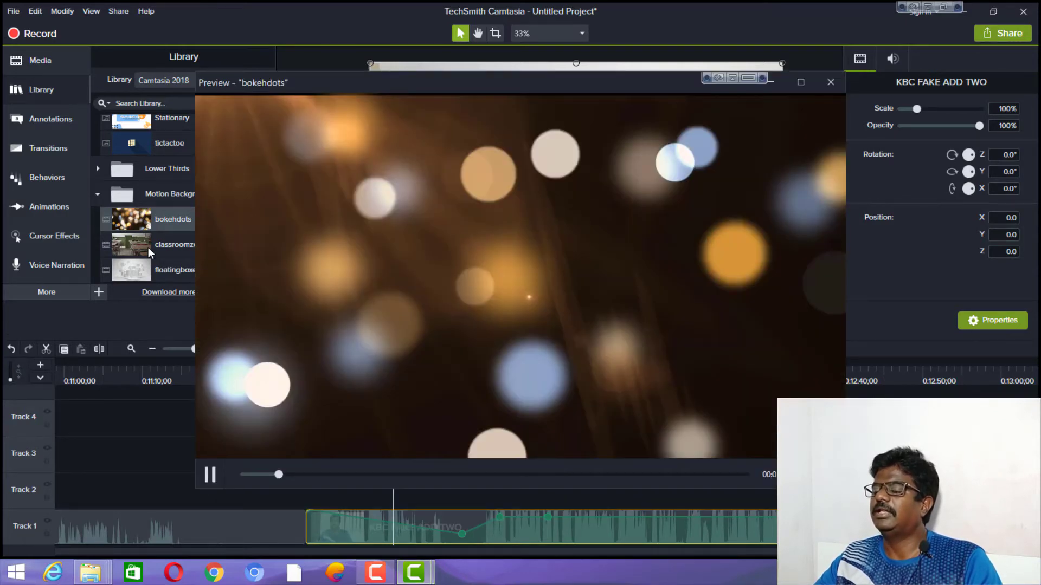
pyautogui.press('Escape')
# Preview the classroomzoom motion background and browse the remaining backgrounds down to the Music Tracks and Outros folders.
pyautogui.click(148, 247)
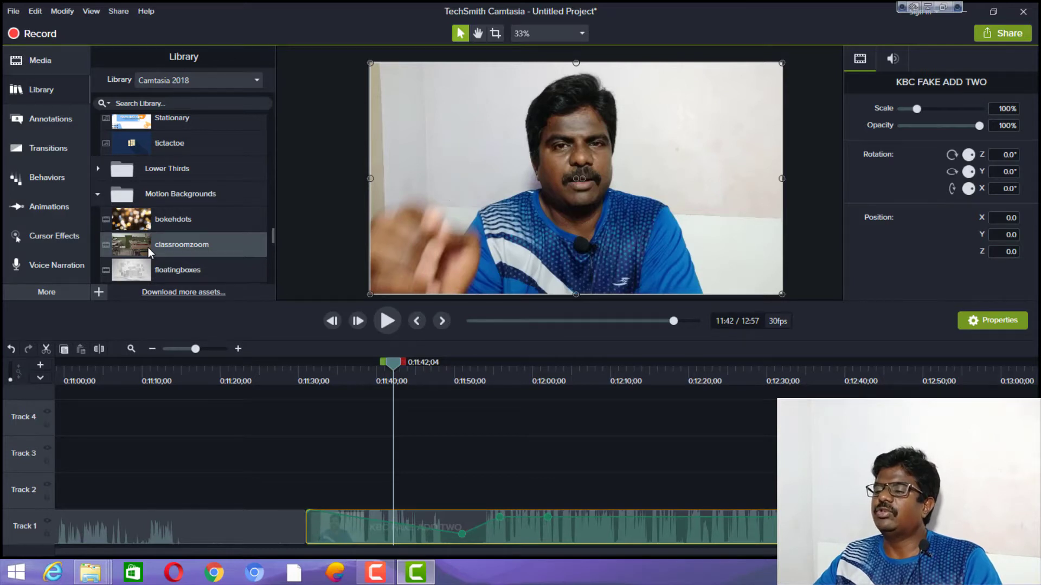
pyautogui.rightClick(148, 247)
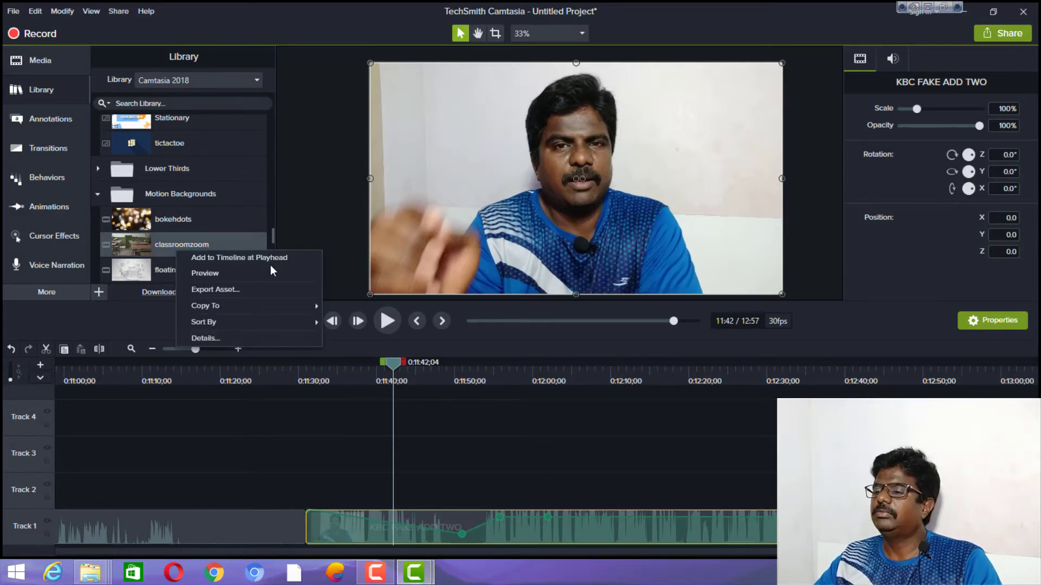
pyautogui.scroll(-1, 254, 262)
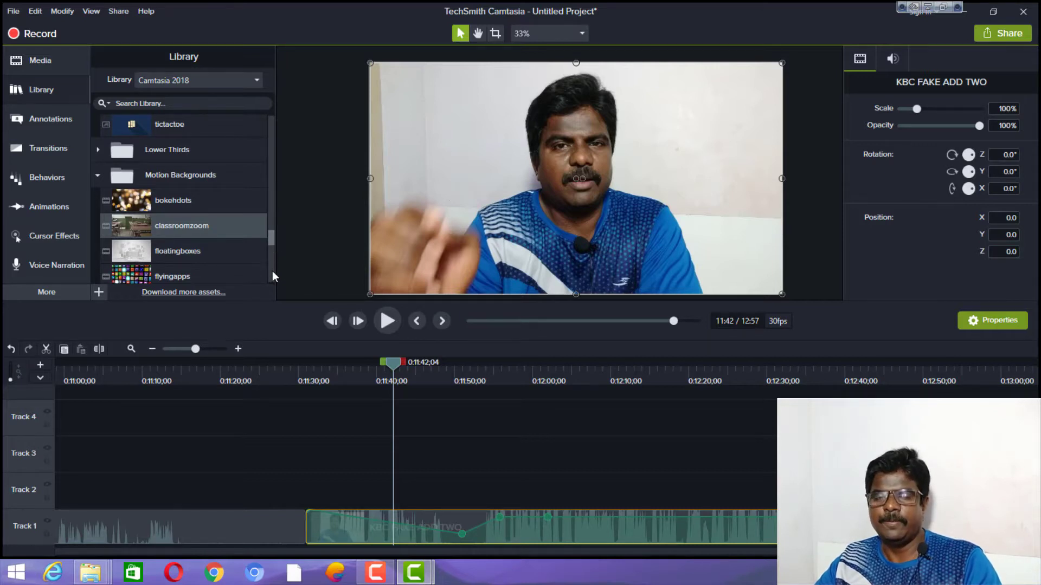
pyautogui.scroll(-5, 272, 276)
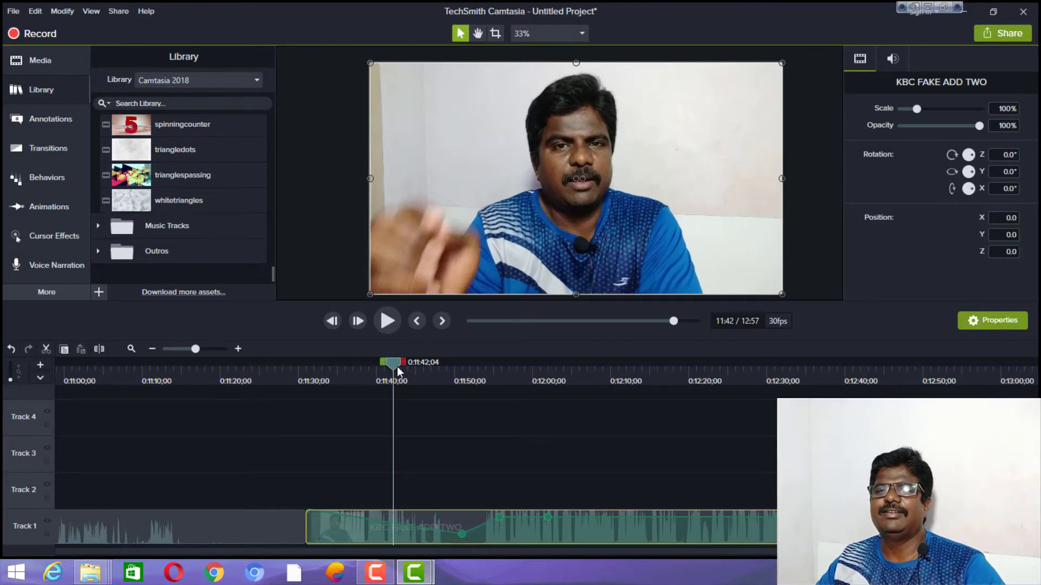
# Return the playhead to the very start of the timeline at 0:00:00;00.
pyautogui.moveTo(397, 367); pyautogui.dragTo(5, 392)
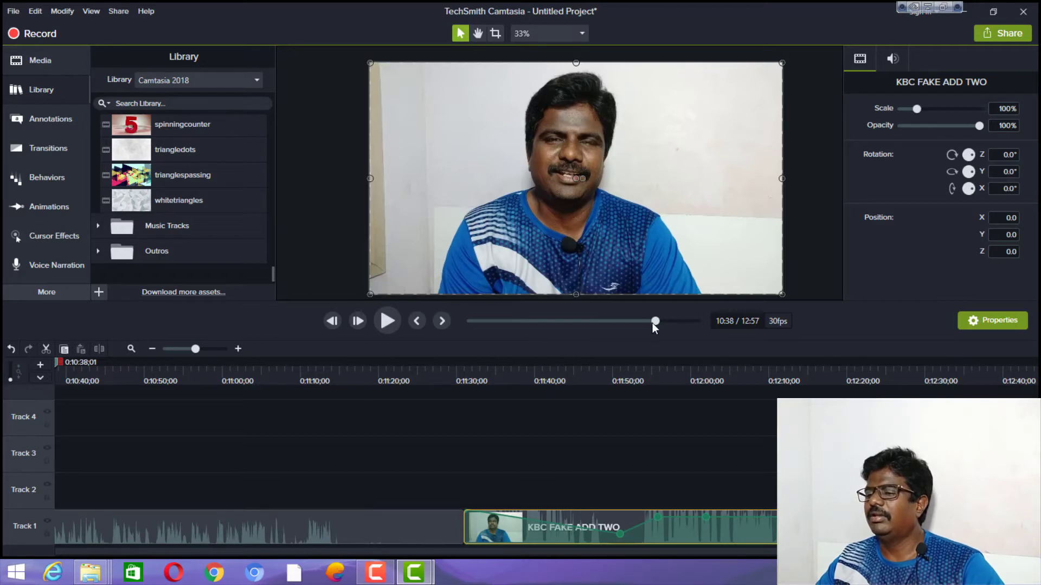
pyautogui.moveTo(655, 323); pyautogui.dragTo(445, 330)
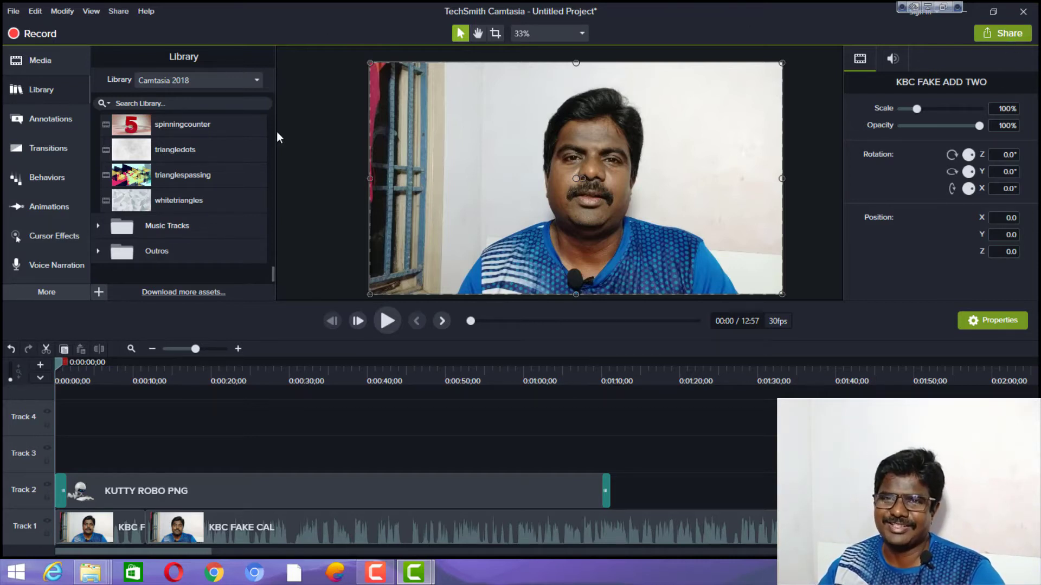
pyautogui.click(16, 13)
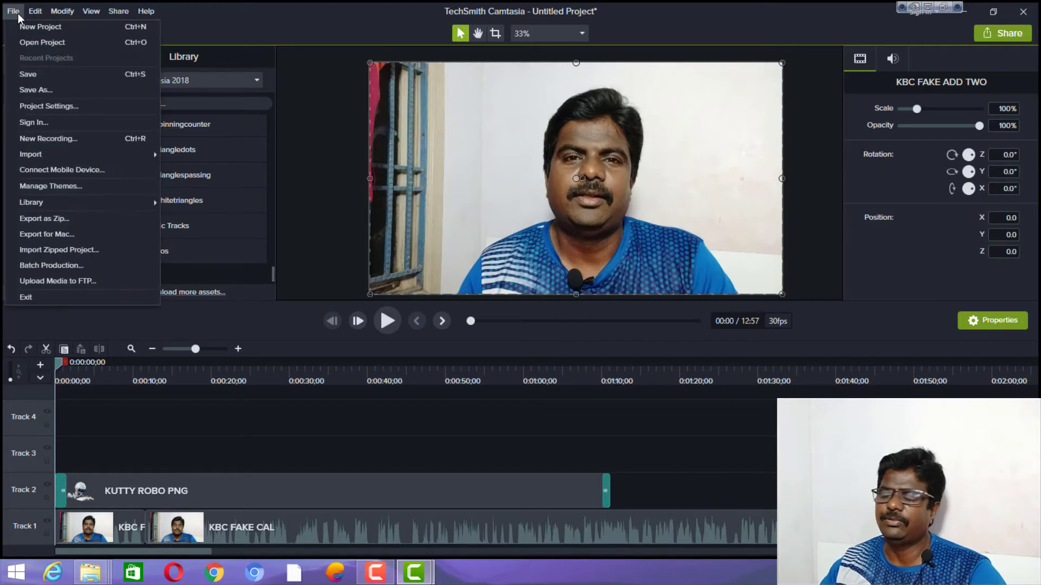
pyautogui.click(34, 73)
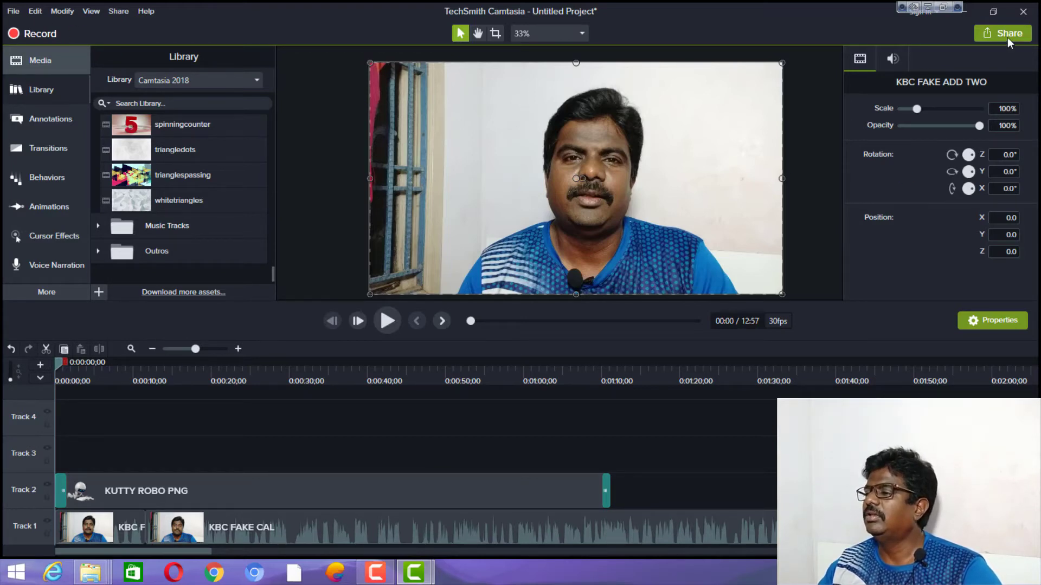
pyautogui.hotkey('ctrl', 's')
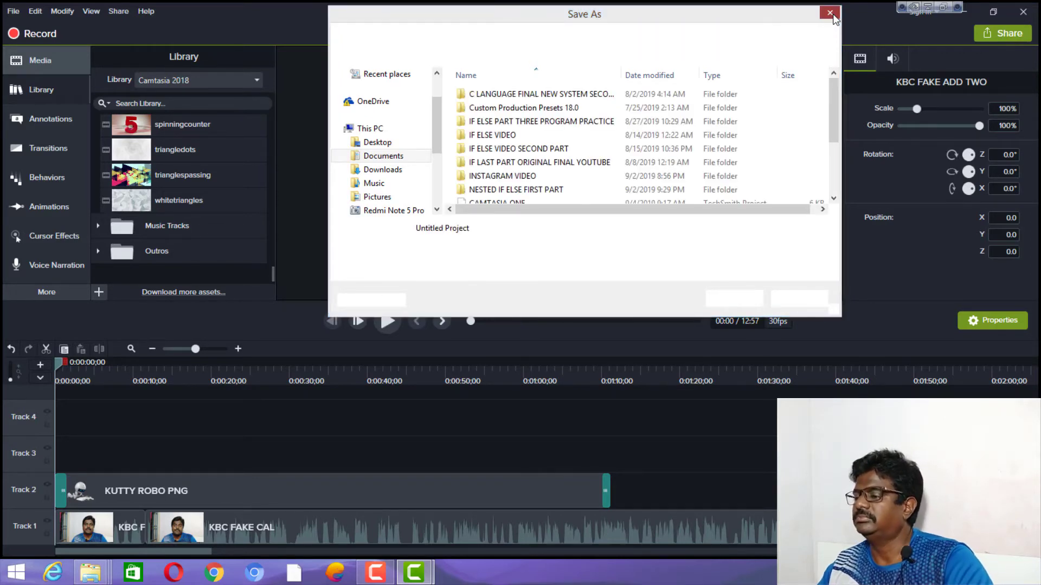
pyautogui.click(831, 15)
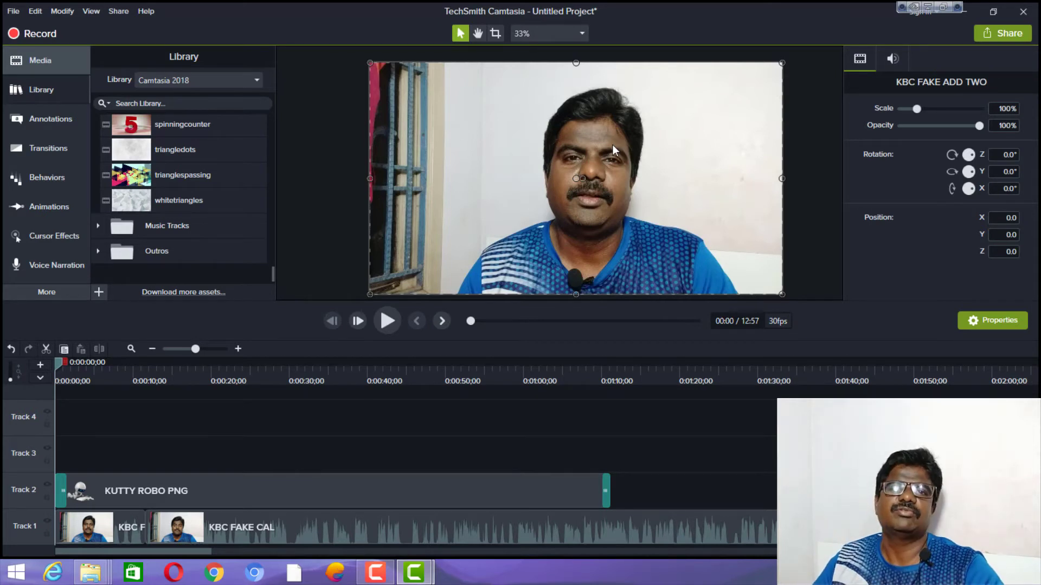
# Save the project as KBC VIDEO FAKE CALL CAUTION VIDEO in the Camtasia documents folder and dismiss the project files notice.
pyautogui.hotkey('ctrl', 's')
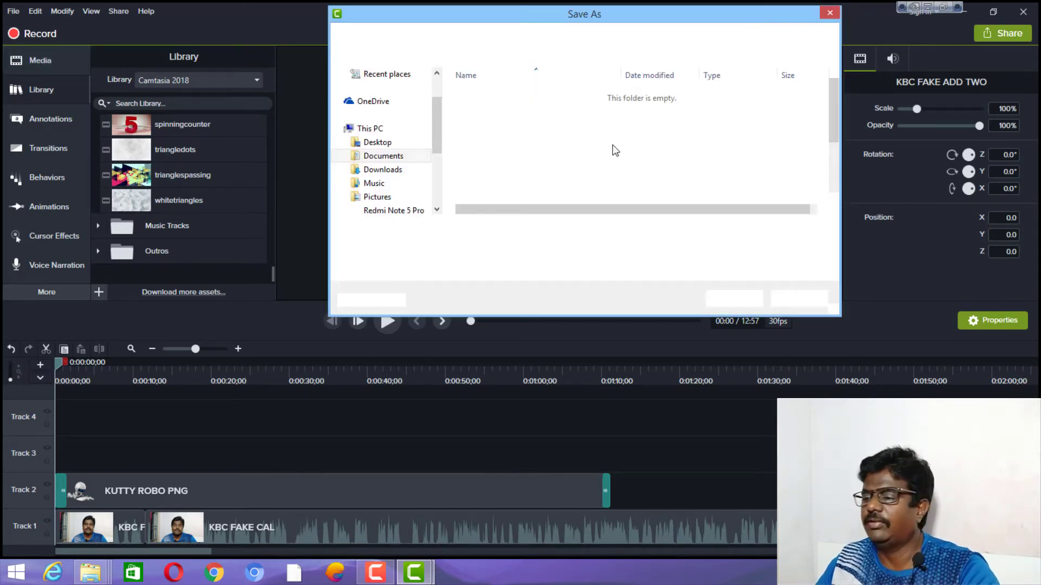
pyautogui.write('S')
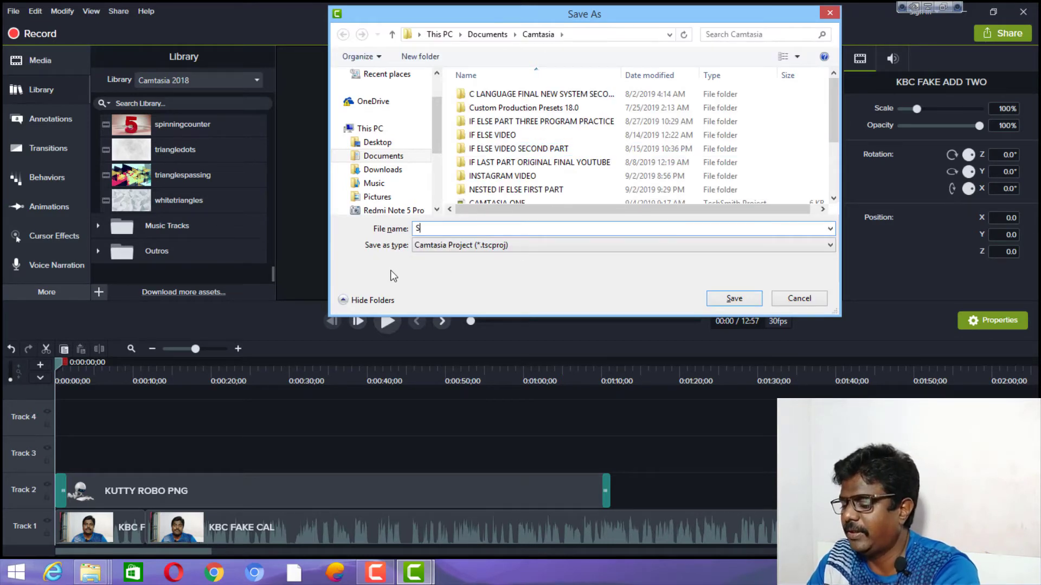
pyautogui.moveTo(433, 228); pyautogui.dragTo(398, 230)
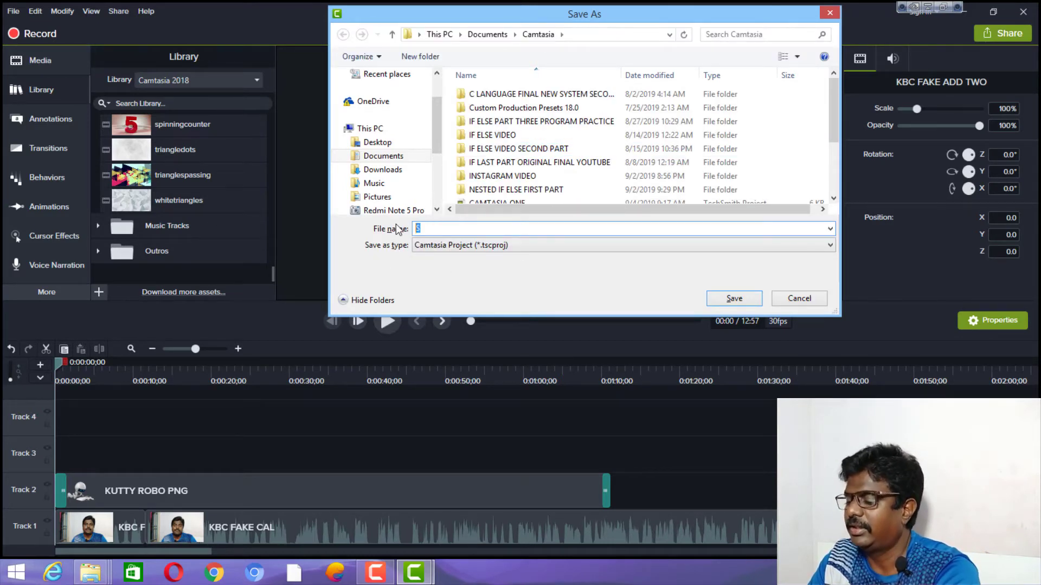
pyautogui.write('K')
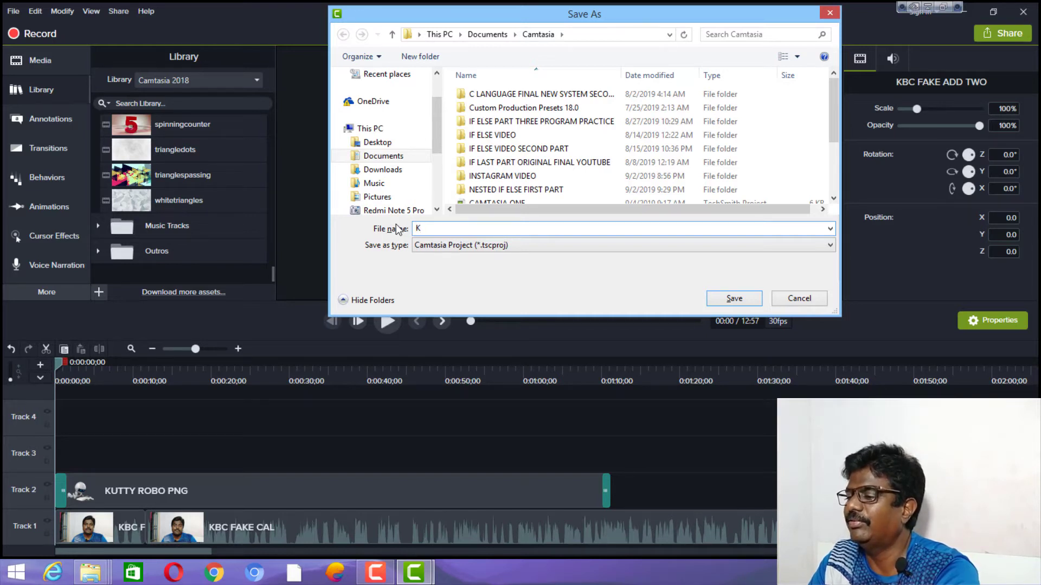
pyautogui.write('BC VIDO')
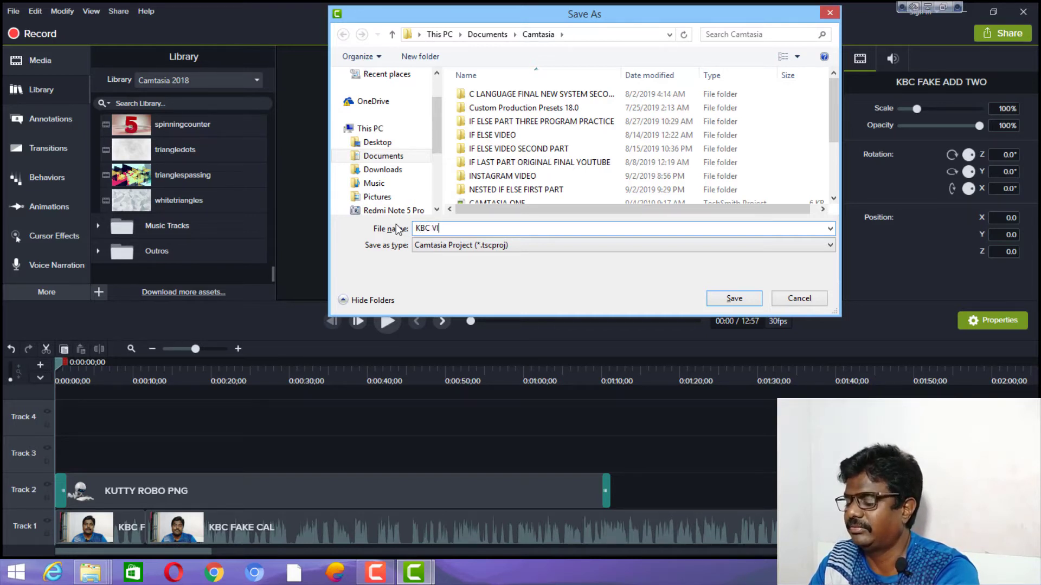
pyautogui.press('BackSpace')
pyautogui.press('BackSpace')
pyautogui.press('BackSpace')
pyautogui.press('BackSpace')
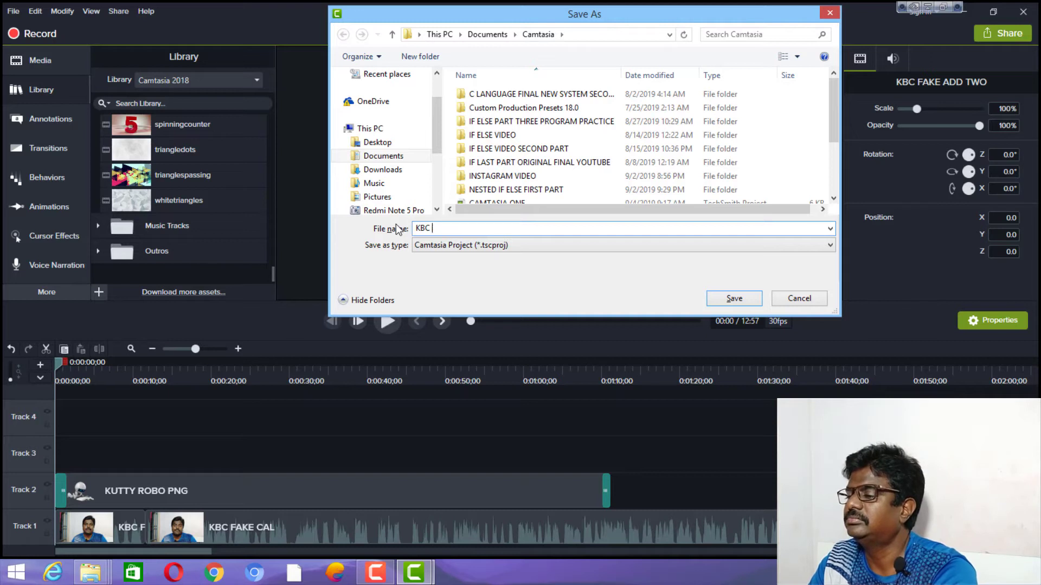
pyautogui.write('VIDE')
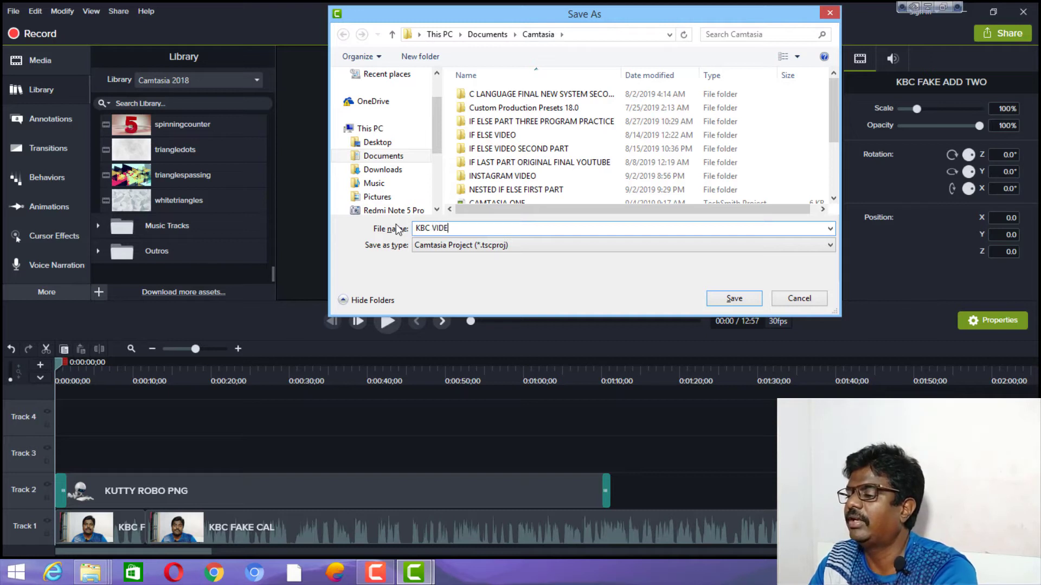
pyautogui.write('O F')
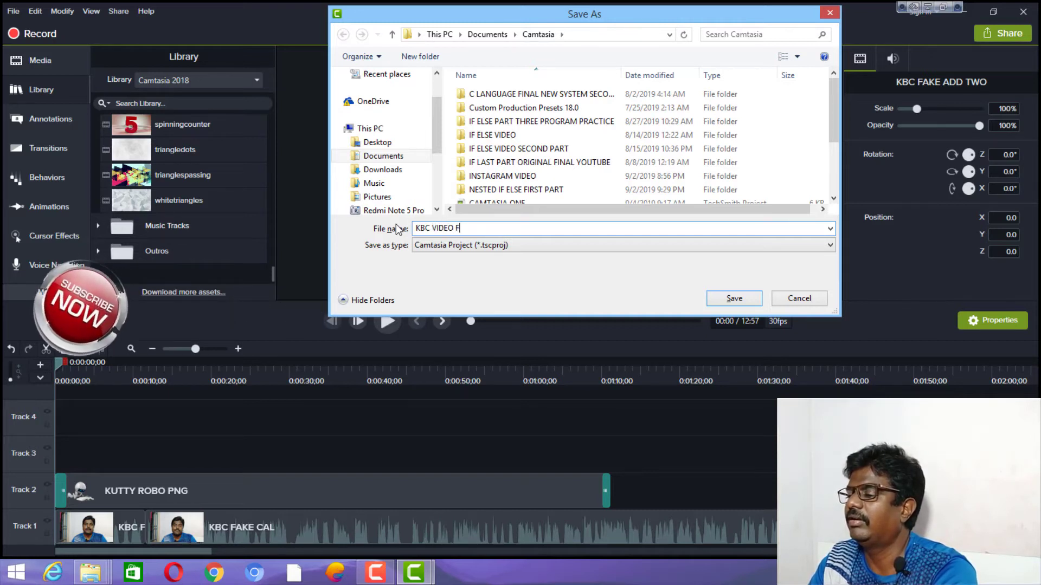
pyautogui.write('AKE CALL')
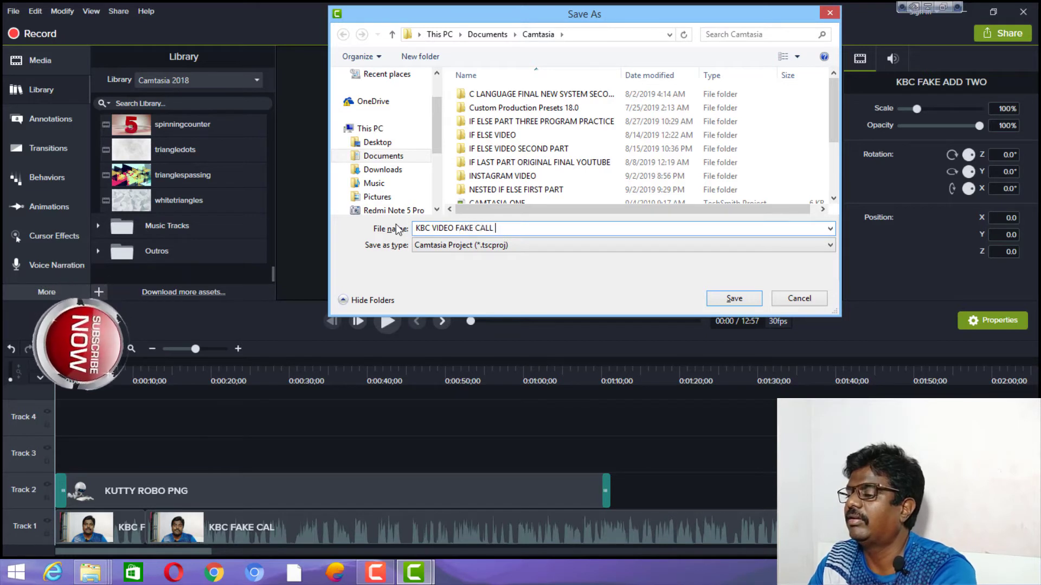
pyautogui.write(' CAU')
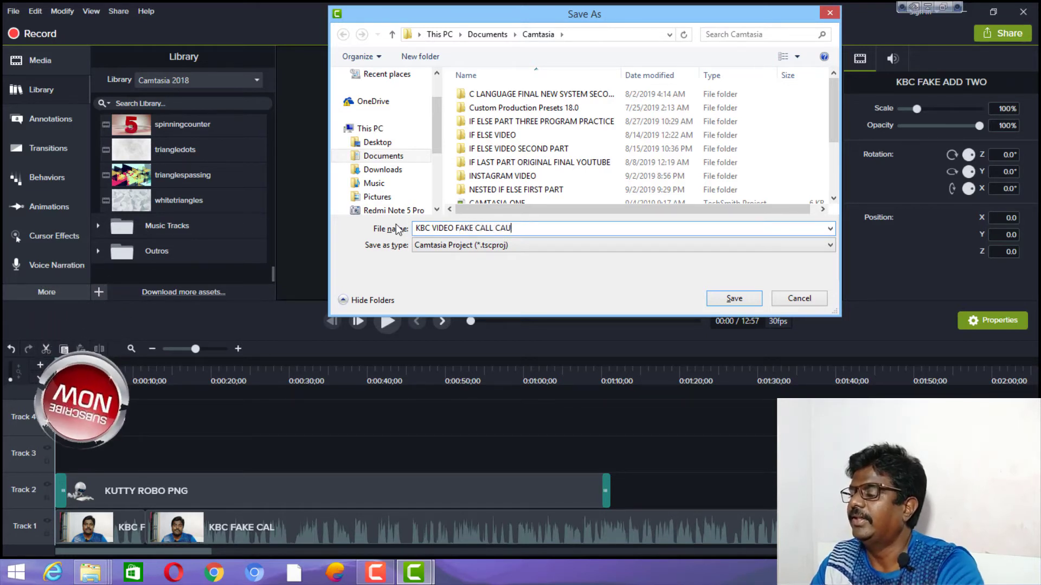
pyautogui.write('TION VIDEO')
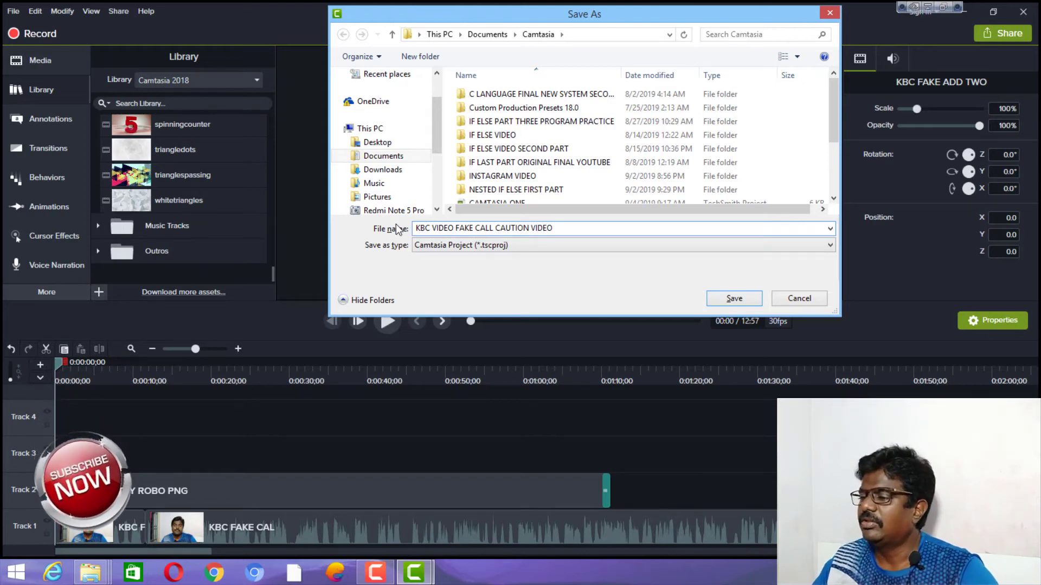
pyautogui.press('Return')
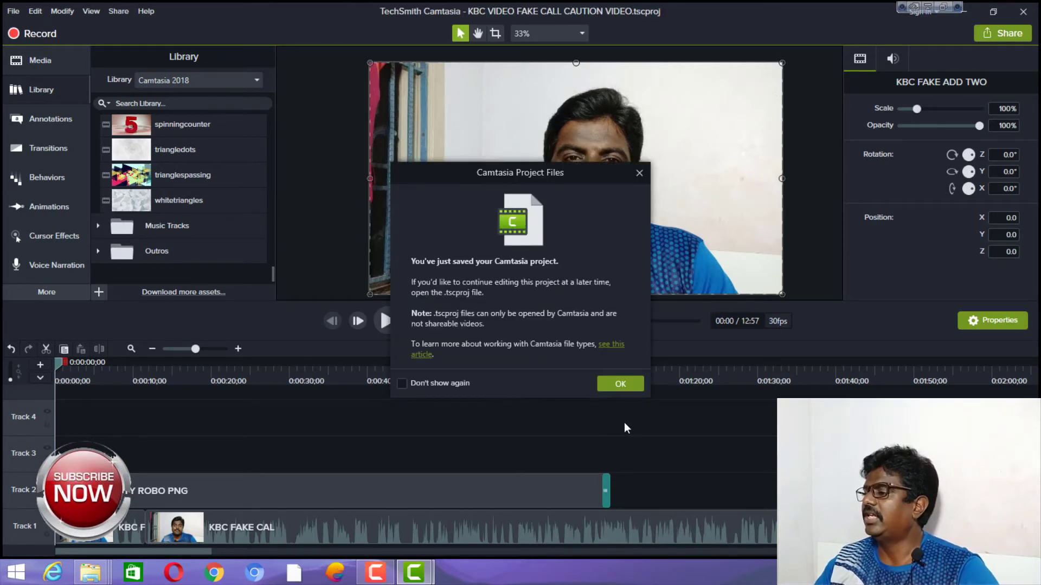
pyautogui.click(620, 383)
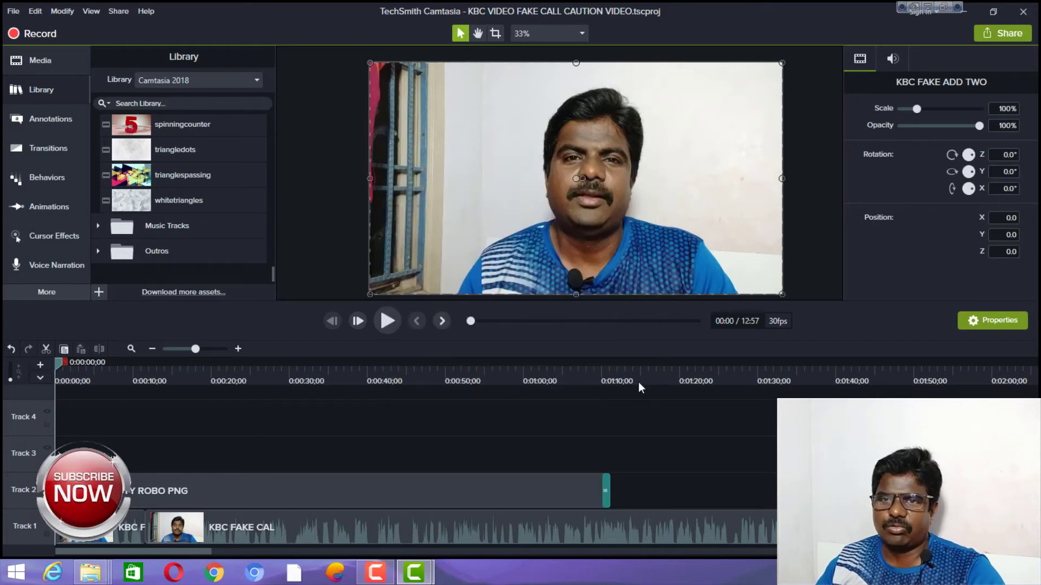
# Produce the video as a local file with the MP4 with Smart Player (up to 1080p) preset, keeping the suggested name and folder.
pyautogui.click(1012, 34)
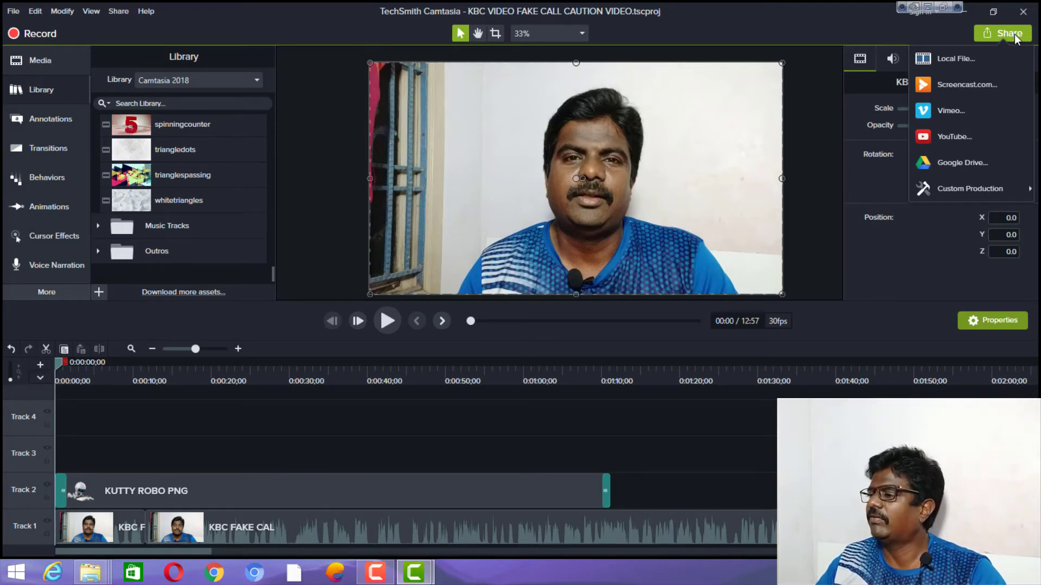
pyautogui.click(961, 60)
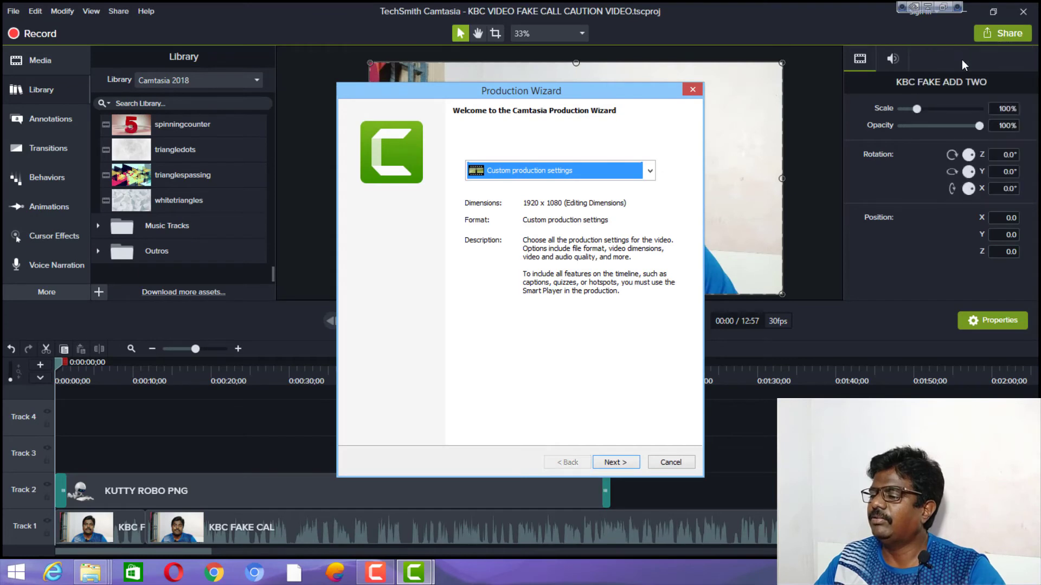
pyautogui.click(594, 172)
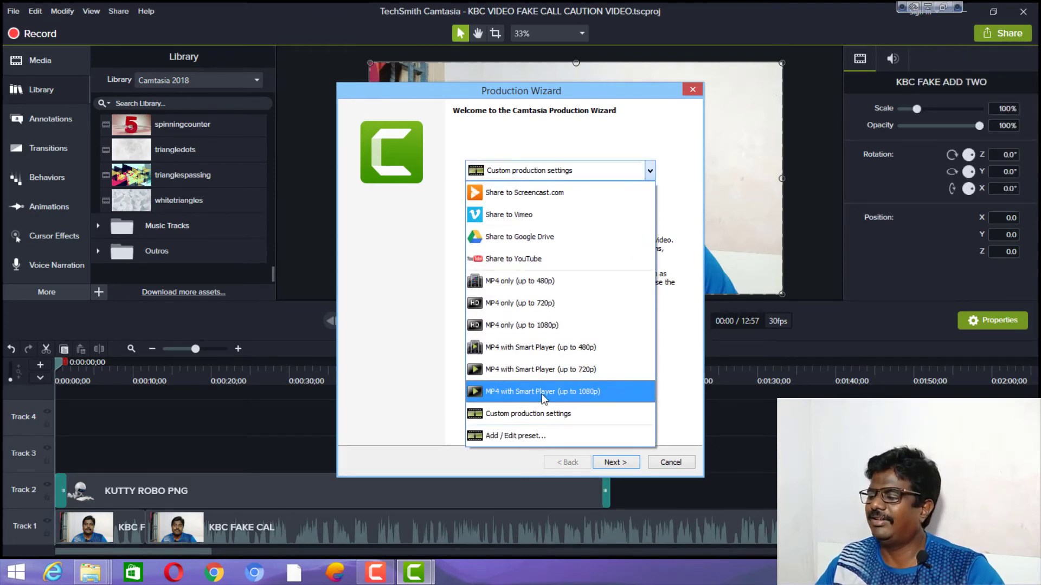
pyautogui.click(583, 391)
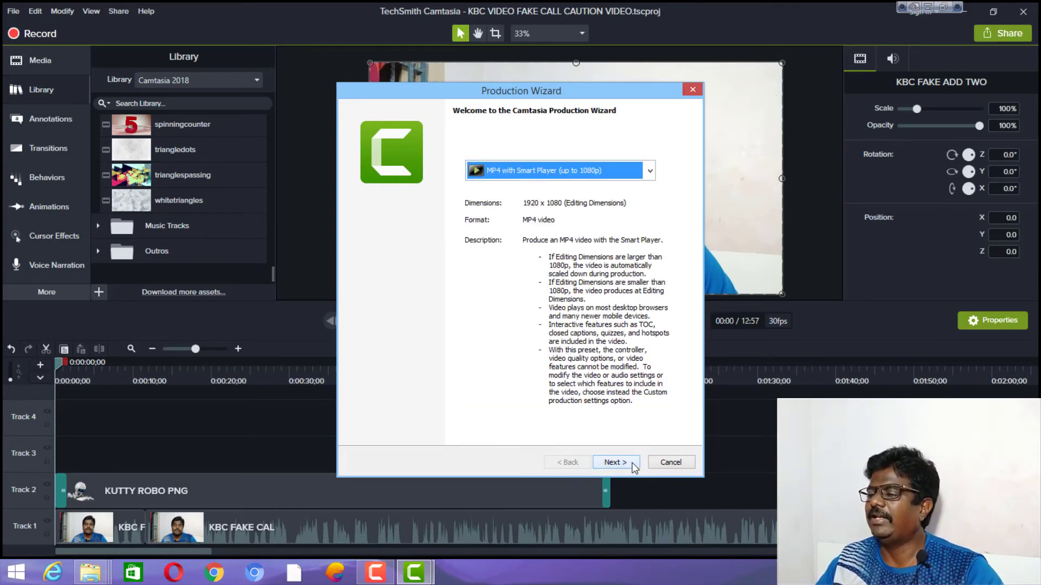
pyautogui.click(615, 462)
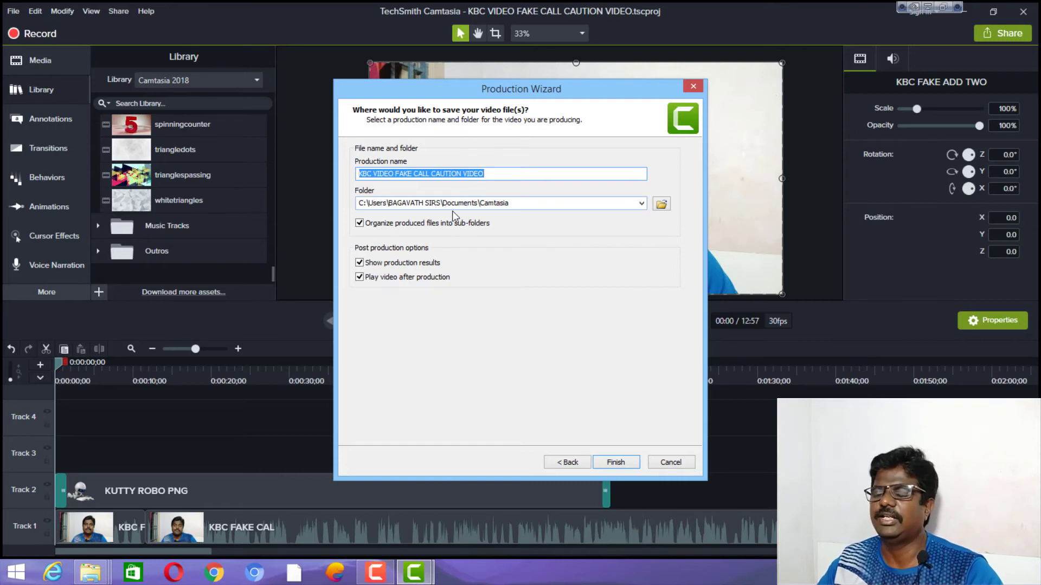
pyautogui.click(615, 463)
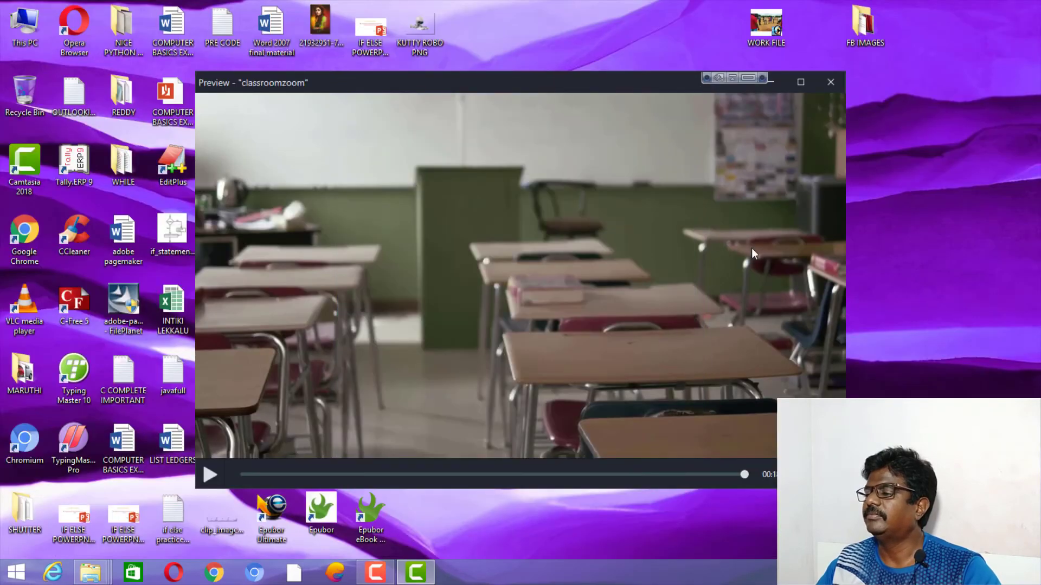